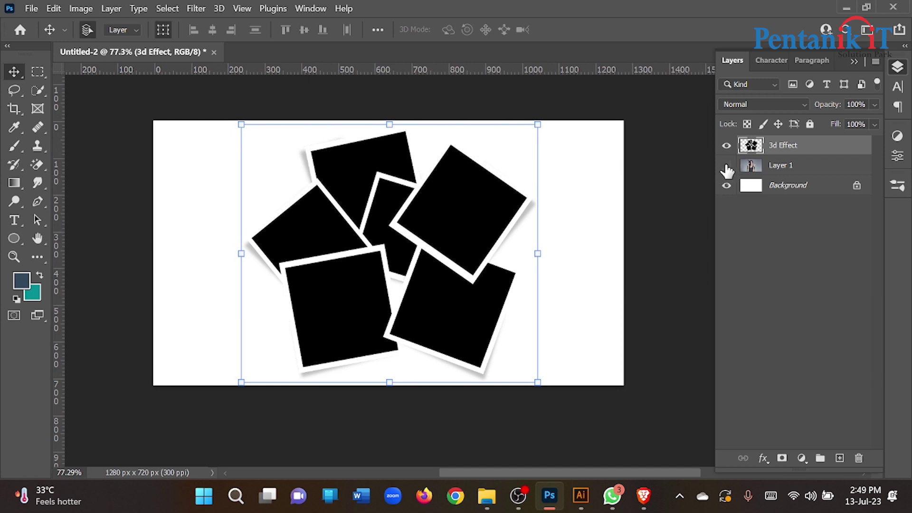
Show Layer 1 and briefly hide the 3d Effect layer to view the photo without the frames.
left_click(727, 146)
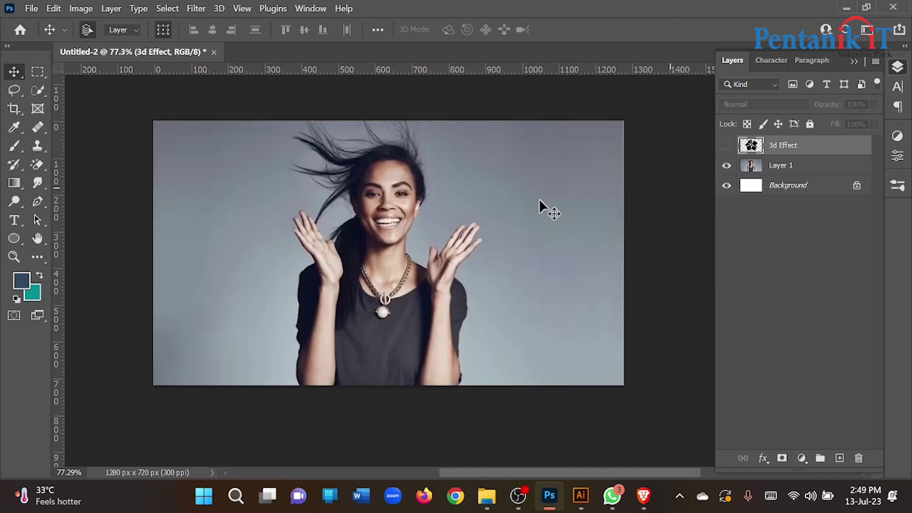
scroll(409, 226, "up", 2)
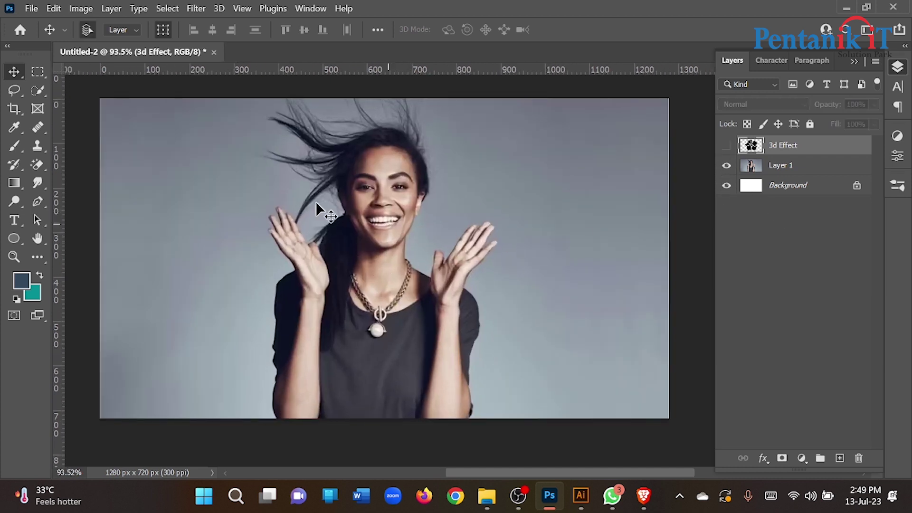
left_click(726, 146)
Scale the 3d Effect frames to 58.73%, enlarge them to 110.98%, and place them over the woman's chest and raised hand.
mouse_move(408, 252)
left_mouse_down()
mouse_move(483, 264)
mouse_move(403, 252)
left_mouse_up()
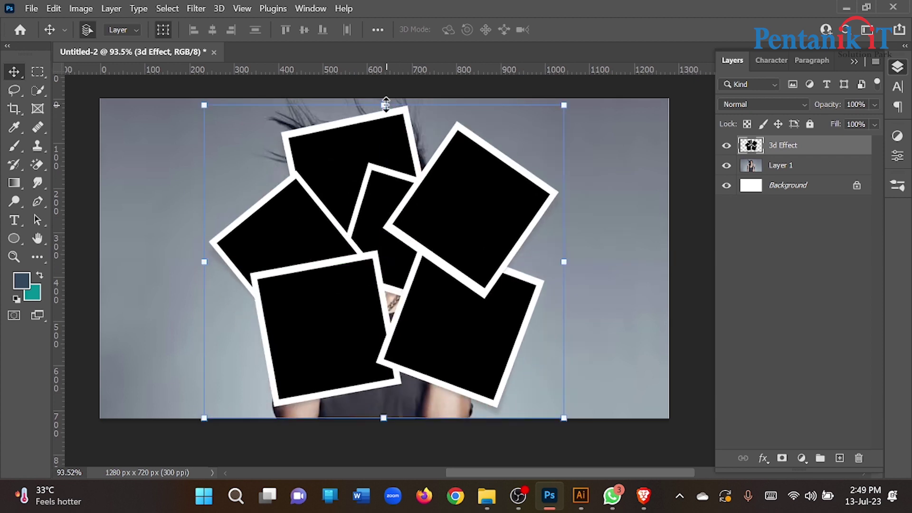
left_click_drag(386, 104, 379, 233)
left_click_drag(401, 292, 437, 212)
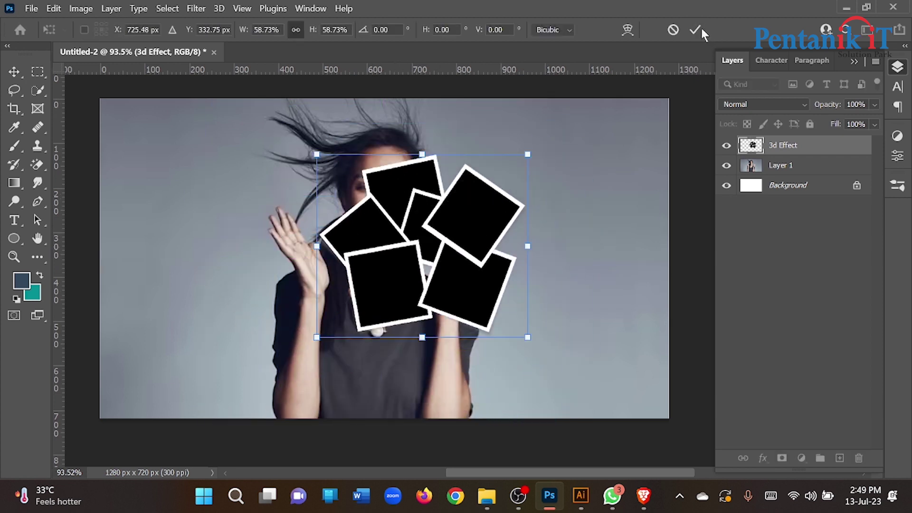
left_click_drag(422, 338, 423, 414)
left_click_drag(455, 288, 402, 281)
left_click_drag(517, 282, 447, 281)
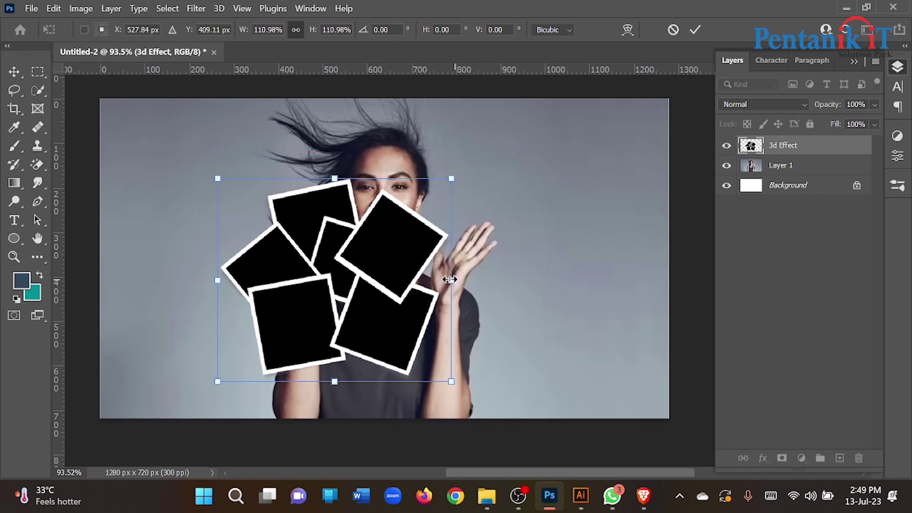
left_click(700, 29)
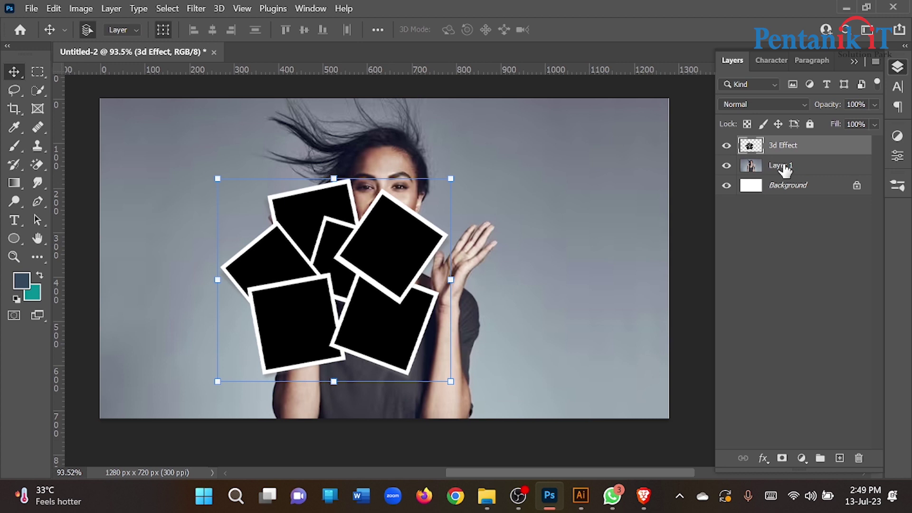
Enlarge the frame collage again and move it up over the woman's face and hands.
left_click(784, 168)
left_click_drag(399, 275, 440, 246)
left_click_drag(380, 354, 380, 382)
left_click(696, 30)
left_click_drag(410, 275, 421, 274)
Nudge the frame collage left in small increments to align it over the woman.
key("Left")
key("Left")
key("Left")
key("Left")
key("Left")
key("Left")
key("Left")
key("Left")
key("Left")
key("Left")
key("Left")
key("Left")
key("Left")
key("Left")
key("Left")
key("Left")
key("Left")
key("Left")
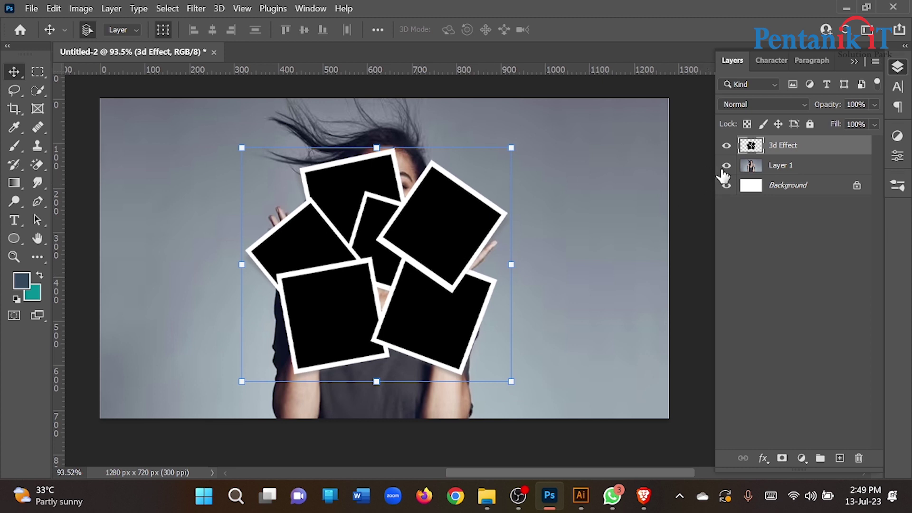
Hide Layer 1 and select the black area of the uppermost frame with the Magic Wand tool.
left_click(726, 165)
scroll(349, 240, "up", 4)
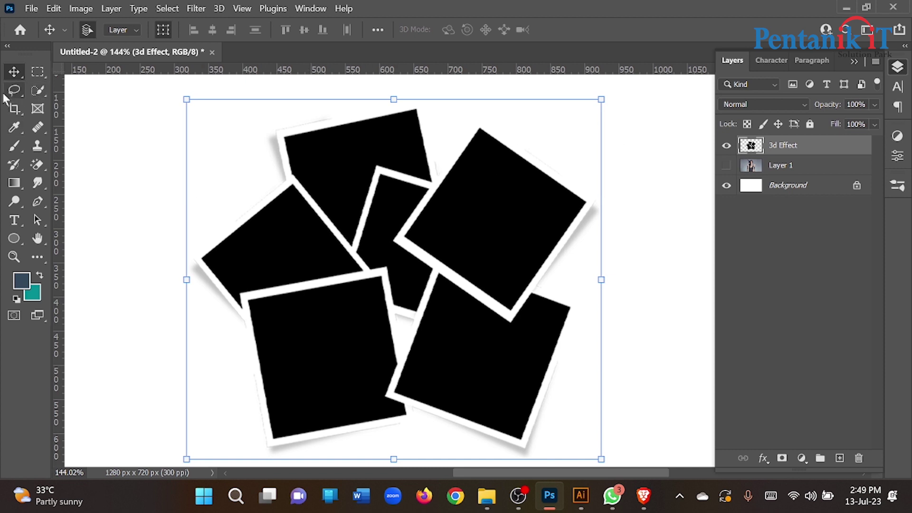
left_click(33, 91)
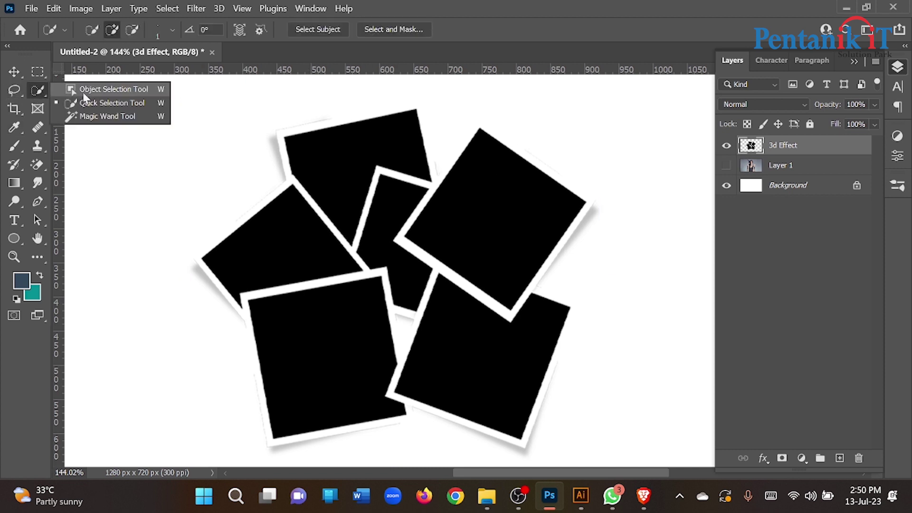
left_click(116, 119)
scroll(328, 157, "up", 3)
left_click(328, 149)
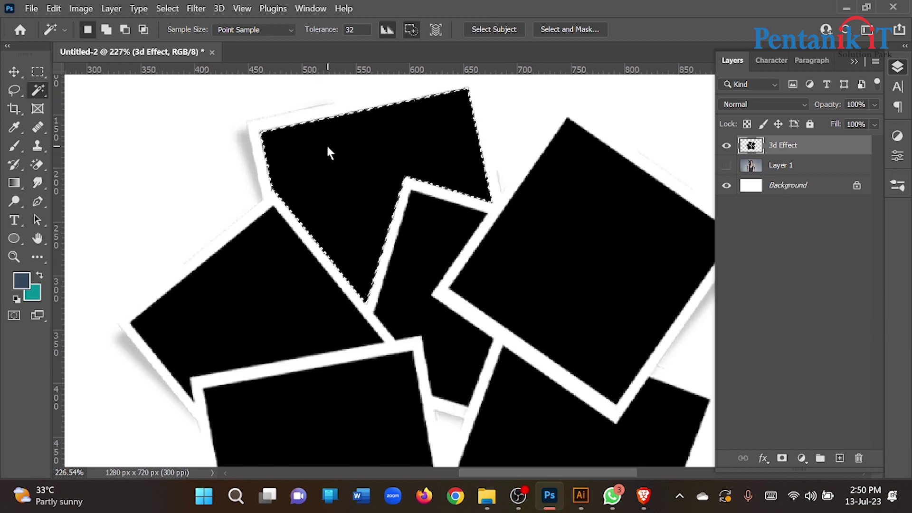
Add the black areas of the other five frames to the selection.
scroll(328, 151, "down", 2)
left_click(288, 242)
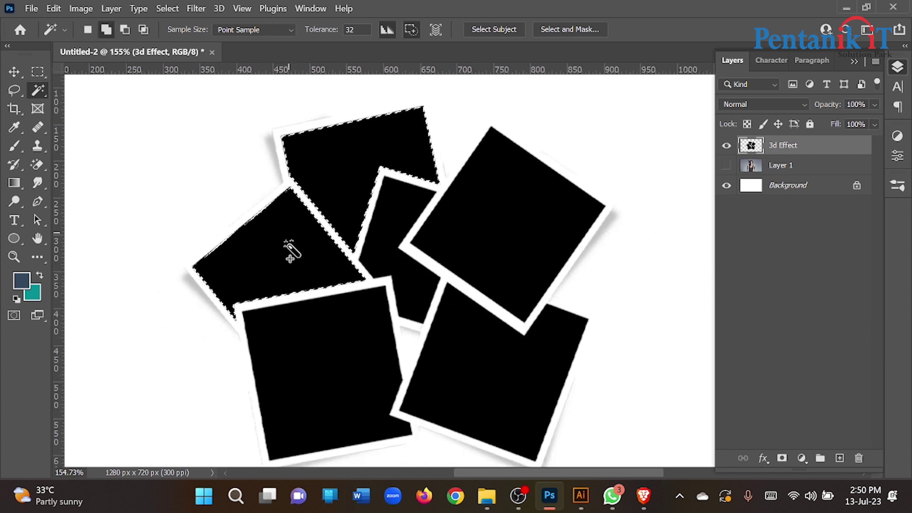
left_click(328, 370, "shift")
left_click(402, 209, "shift")
left_click(509, 199, "shift")
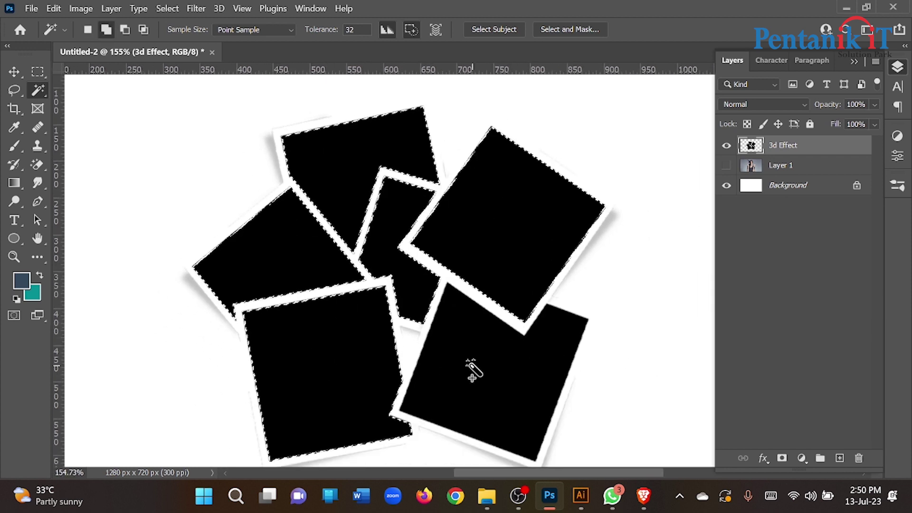
left_click(472, 373, "shift")
scroll(378, 311, "down", 2)
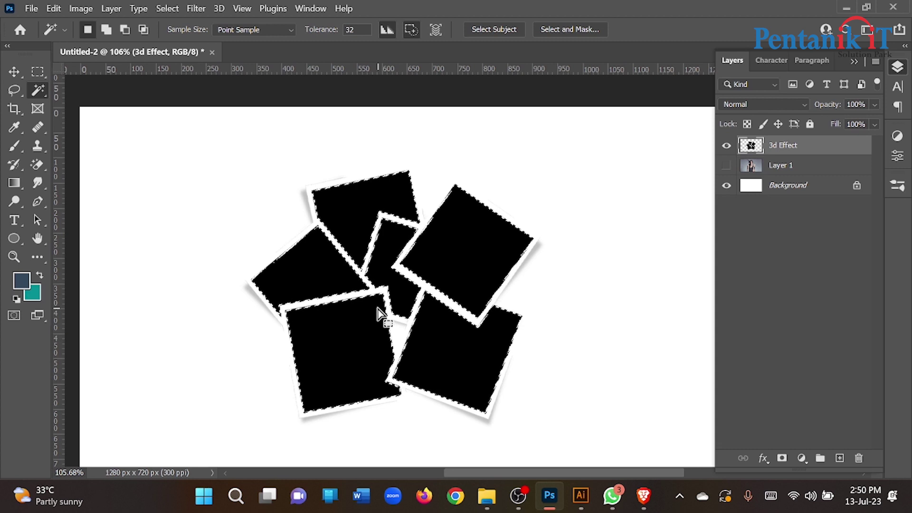
Try deleting the black frame interiors and clearing the selection, and undo both changes.
key("Delete")
key("ctrl+d")
scroll(377, 244, "up", 3)
scroll(341, 246, "down", 1)
scroll(347, 242, "down", 2)
key("ctrl+z")
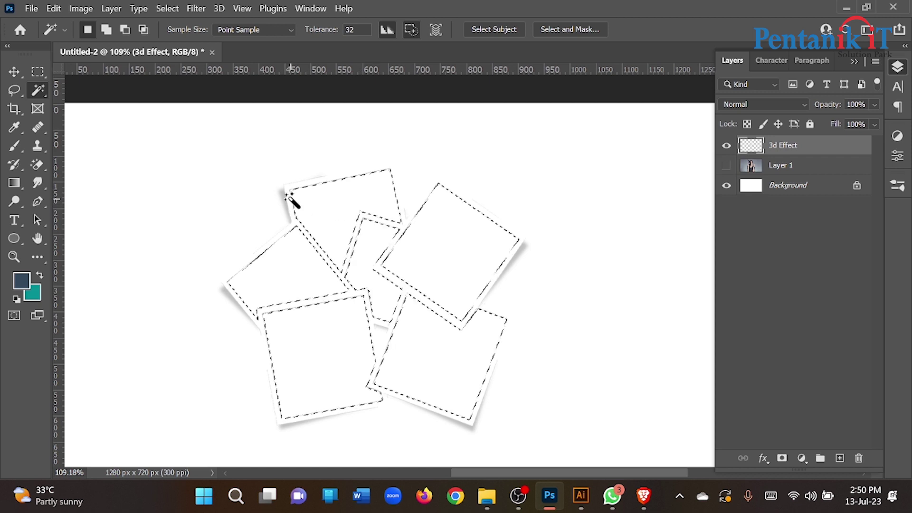
key("ctrl+z")
scroll(346, 233, "down", 4)
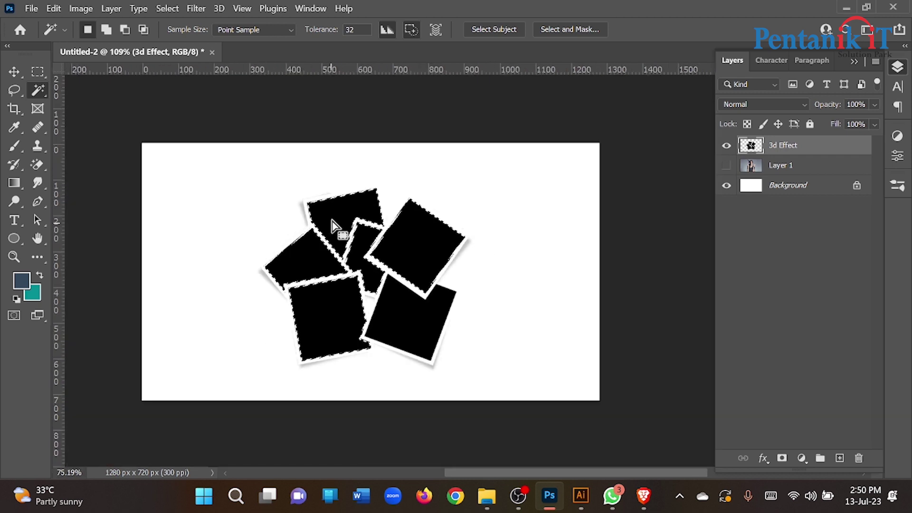
Add the black area of the lower-right frame back to the selection with the Magic Wand tool.
right_click(333, 223)
left_click(313, 194)
scroll(347, 255, "up", 4)
key("m")
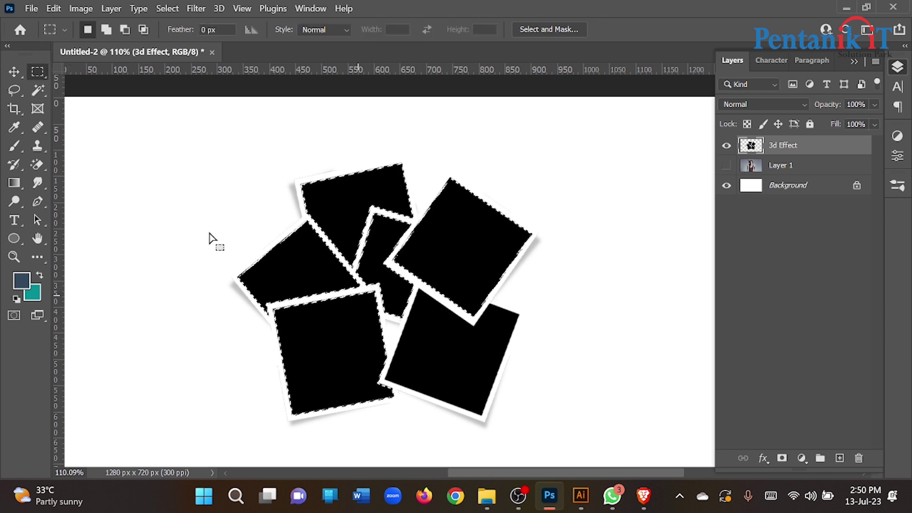
left_click(38, 90)
scroll(449, 292, "up", 3)
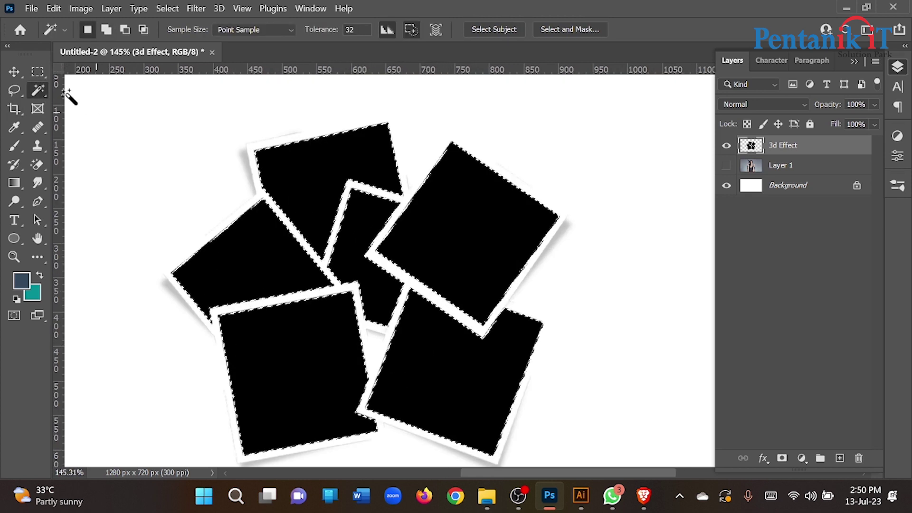
Invert the selection so it covers everything except the black frame interiors.
key("m")
right_click(320, 191)
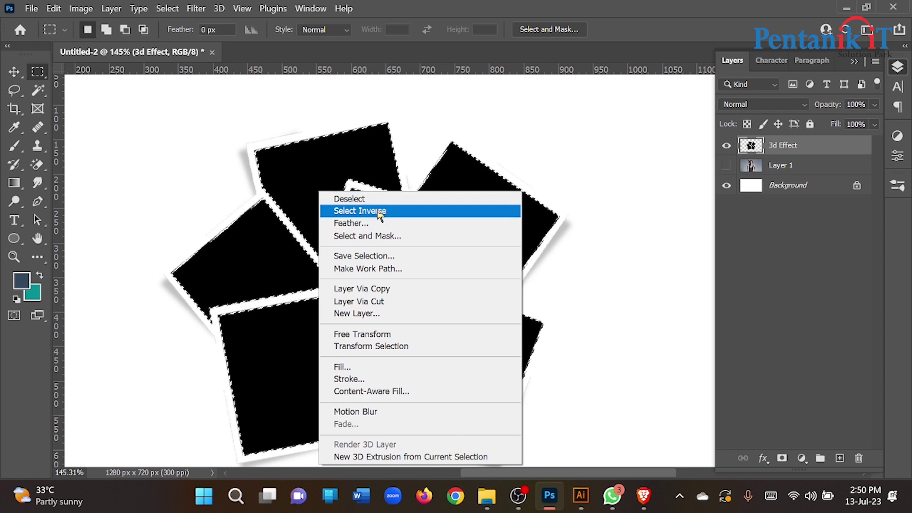
left_click(380, 214)
scroll(380, 213, "down", 3)
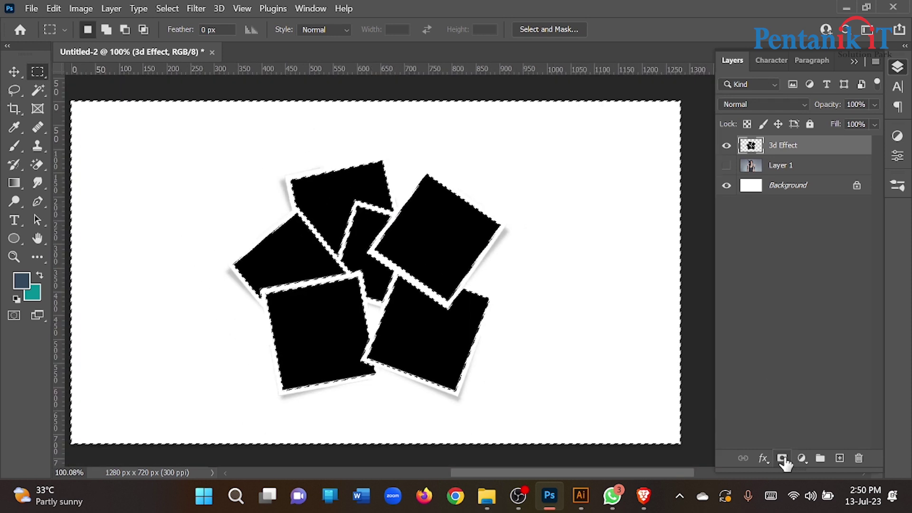
Add a layer mask to the 3d Effect layer from the selection and show Layer 1 again.
left_click(782, 459)
scroll(333, 205, "up", 1)
scroll(334, 194, "down", 1)
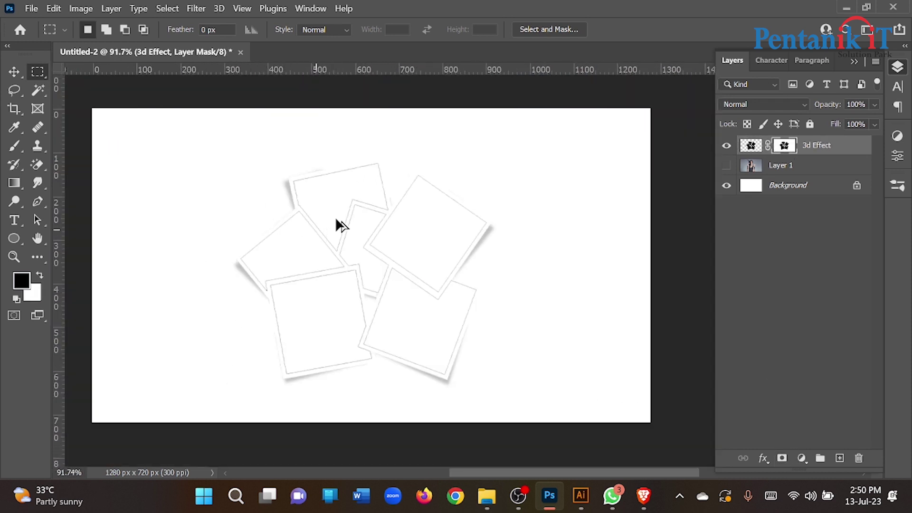
scroll(336, 218, "up", 3)
left_click(13, 72)
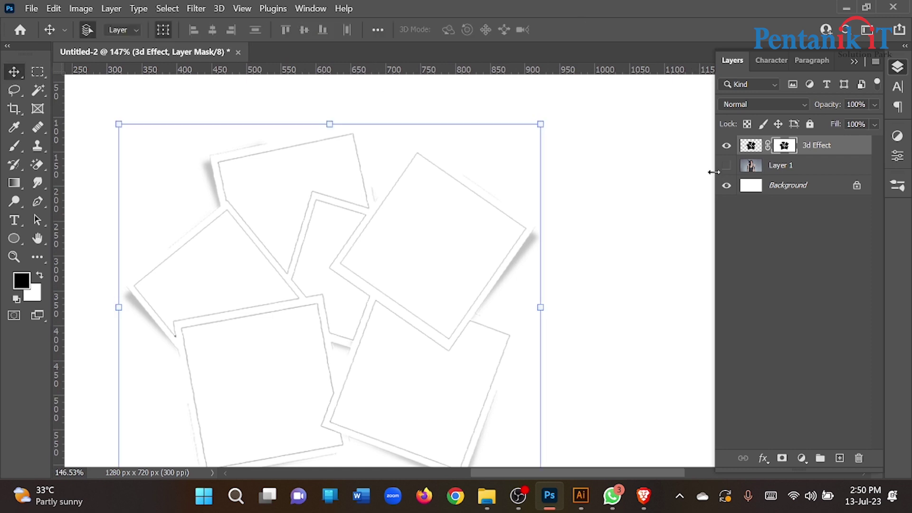
left_click(725, 165)
scroll(394, 239, "down", 2)
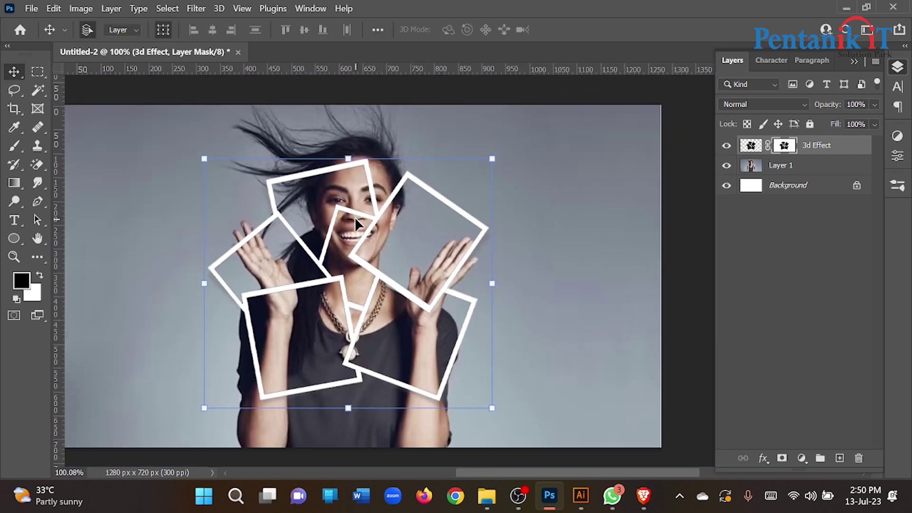
Hide the 3d Effect layer and place a duplicate of it below Layer 1.
left_click(726, 145)
left_click(809, 169)
left_click_drag(826, 146, 809, 180)
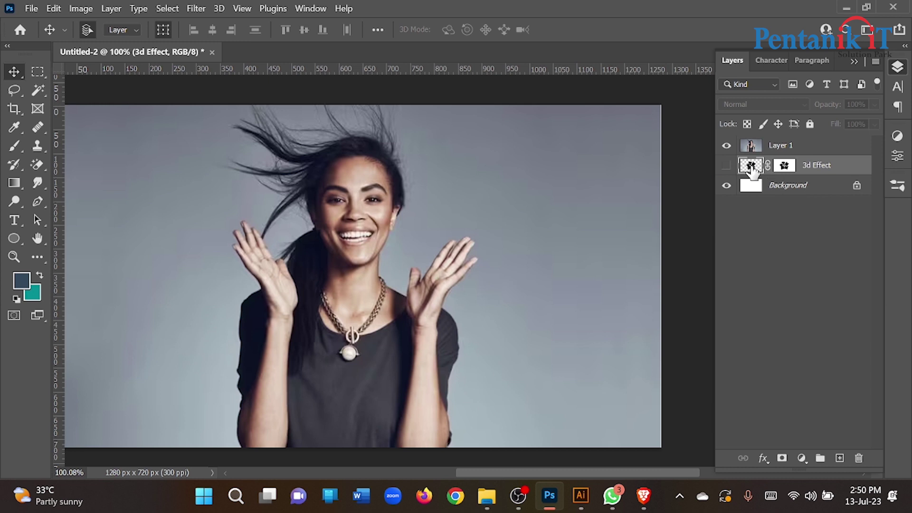
key("ctrl+z")
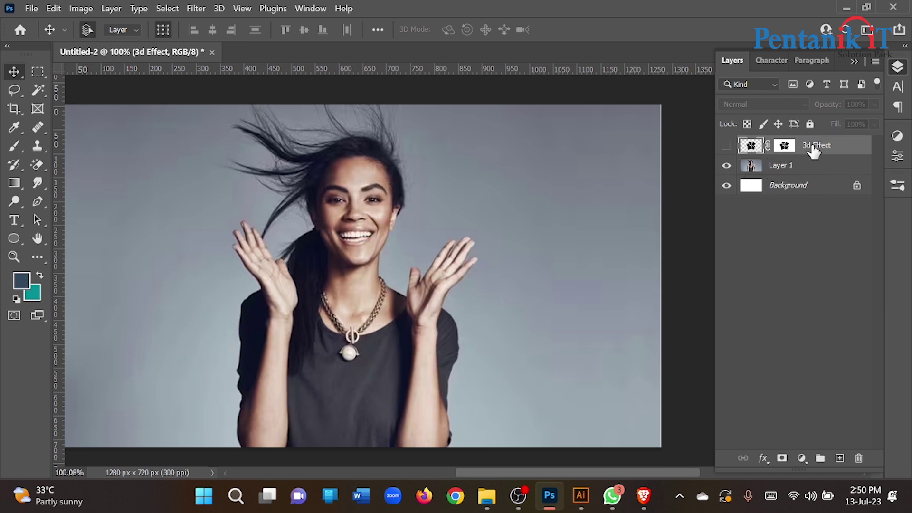
key("ctrl+j")
left_click_drag(822, 153, 804, 207)
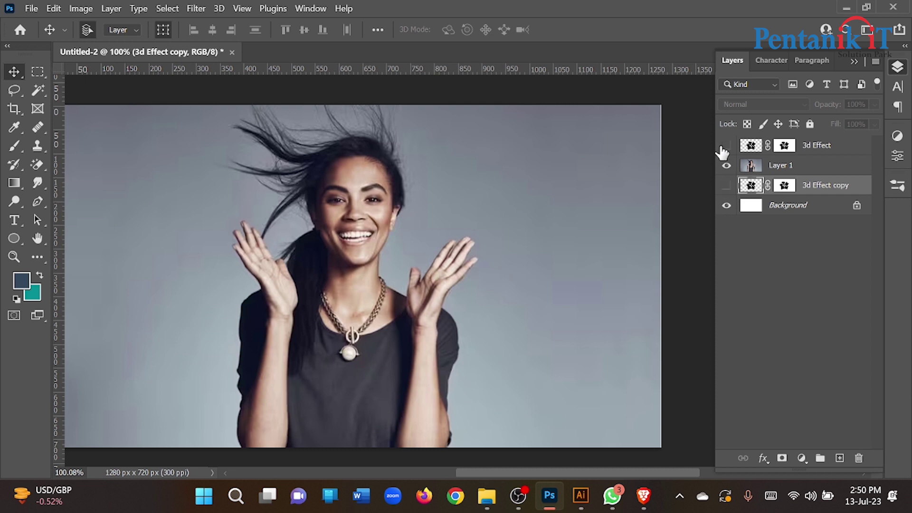
Select the woman on Layer 1 using the Select Subject command.
left_click(753, 167)
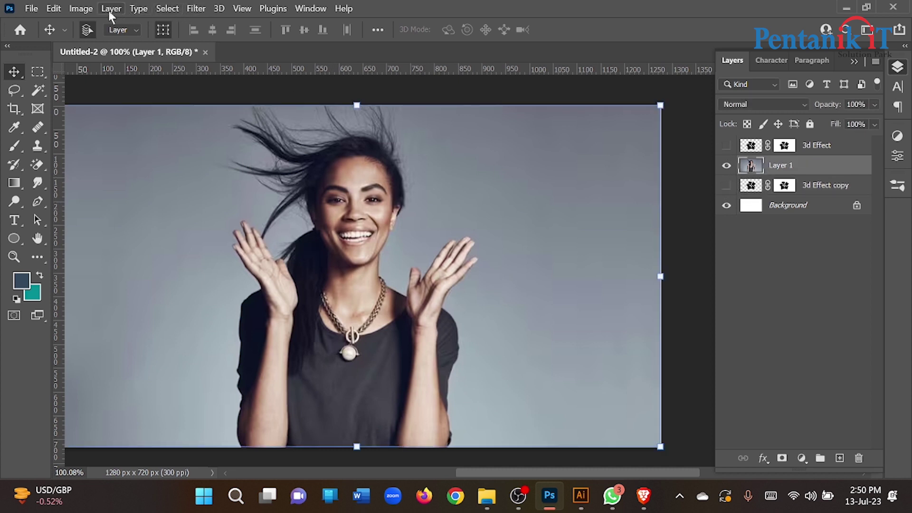
left_click(81, 8)
mouse_move(166, 8)
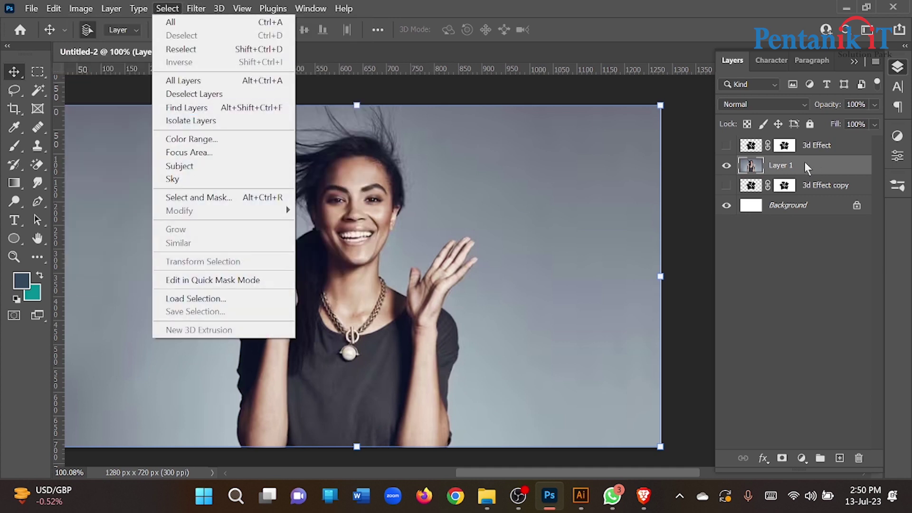
left_click(196, 165)
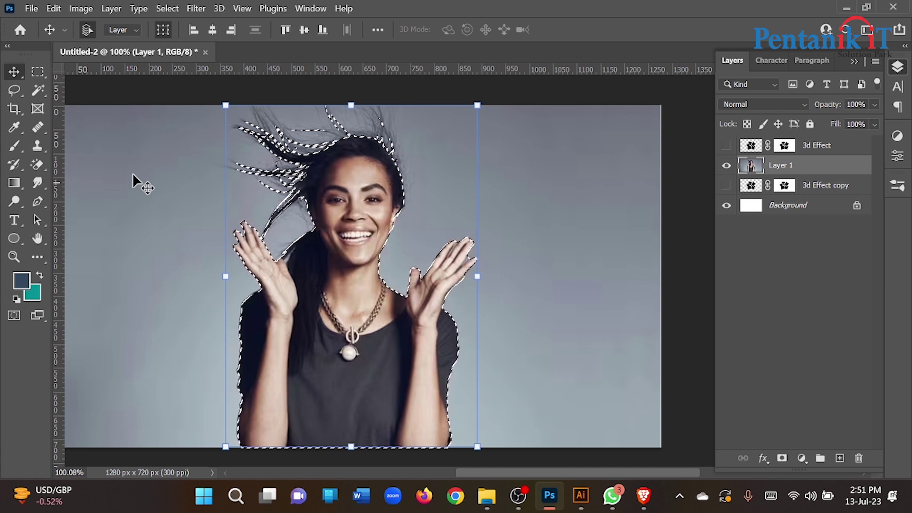
Extend the selection over the hair strands above the woman's head with the Quick Selection tool.
scroll(287, 114, "up", 3)
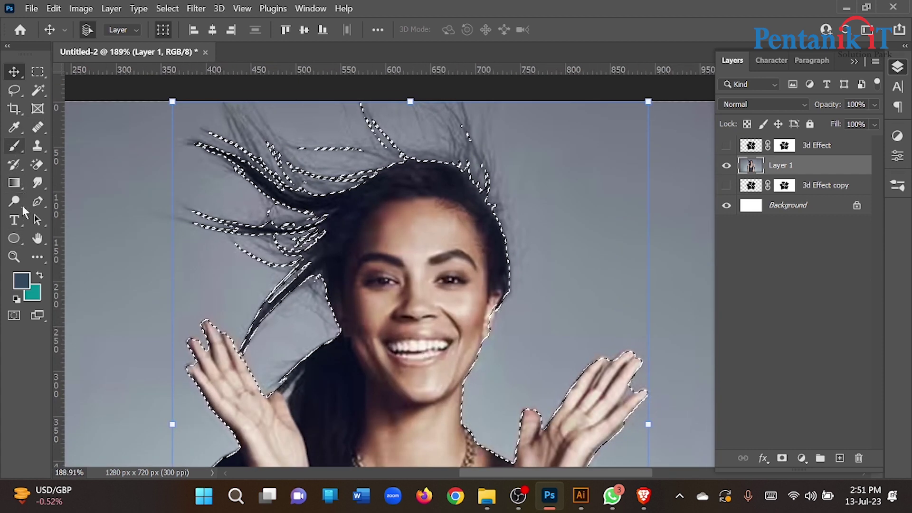
left_click(30, 95)
right_click(29, 95)
left_click(80, 101)
left_click_drag(351, 190, 378, 189)
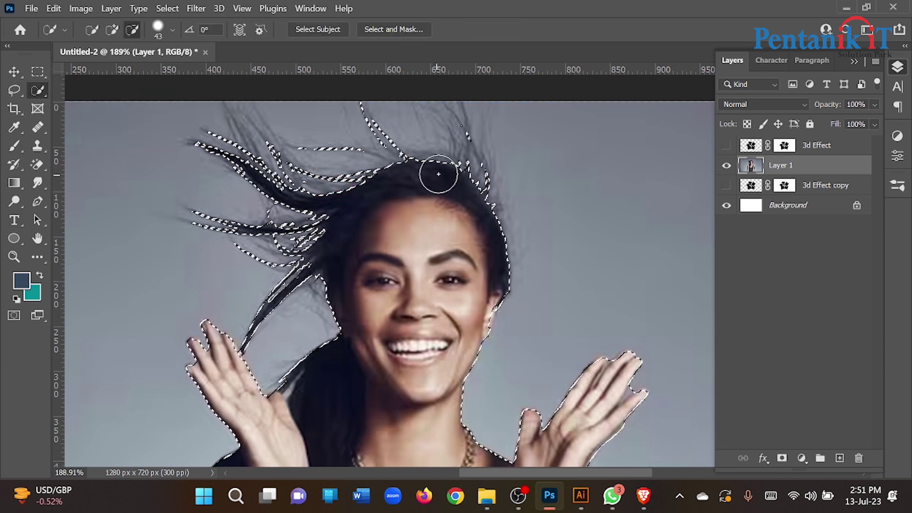
left_click_drag(460, 163, 458, 127)
left_click_drag(480, 164, 476, 182)
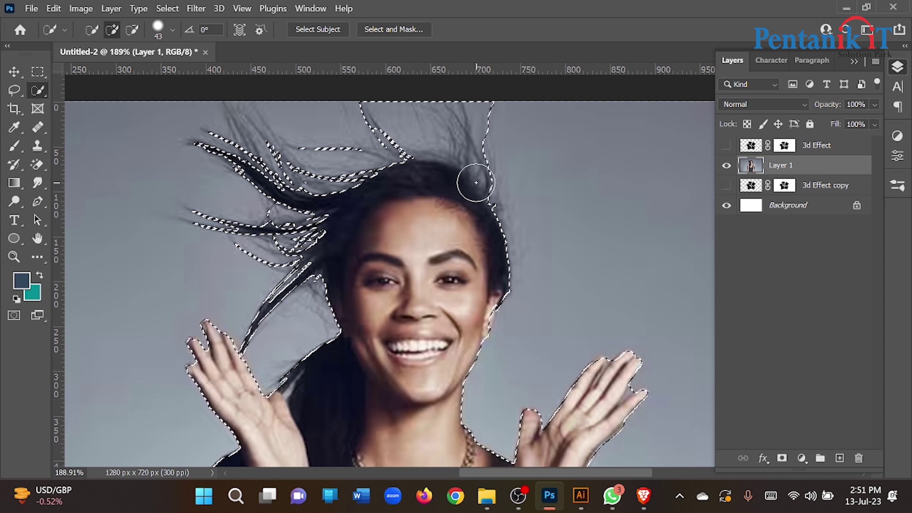
Refine the selection around the windblown hair beside the woman's head, using a brush size of 28 for the finer strands.
left_click_drag(252, 122, 264, 141)
left_click_drag(323, 115, 299, 105)
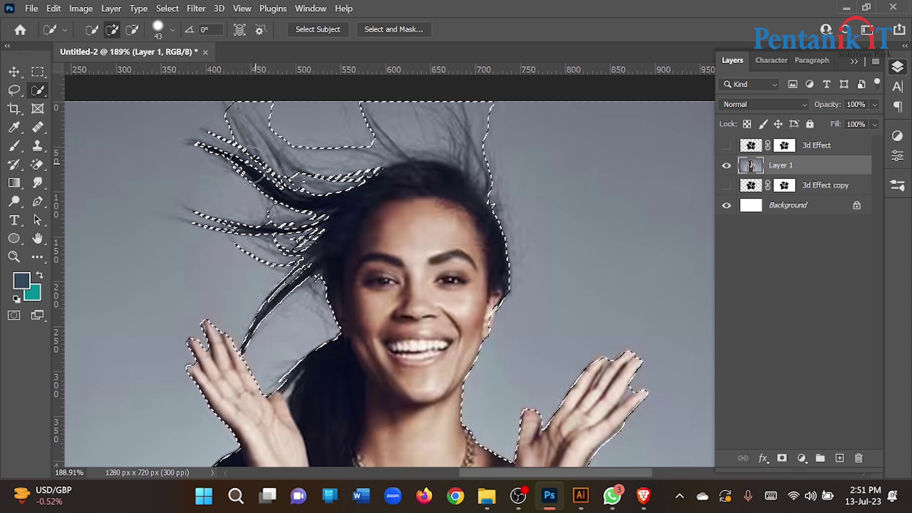
left_click_drag(315, 294, 336, 282)
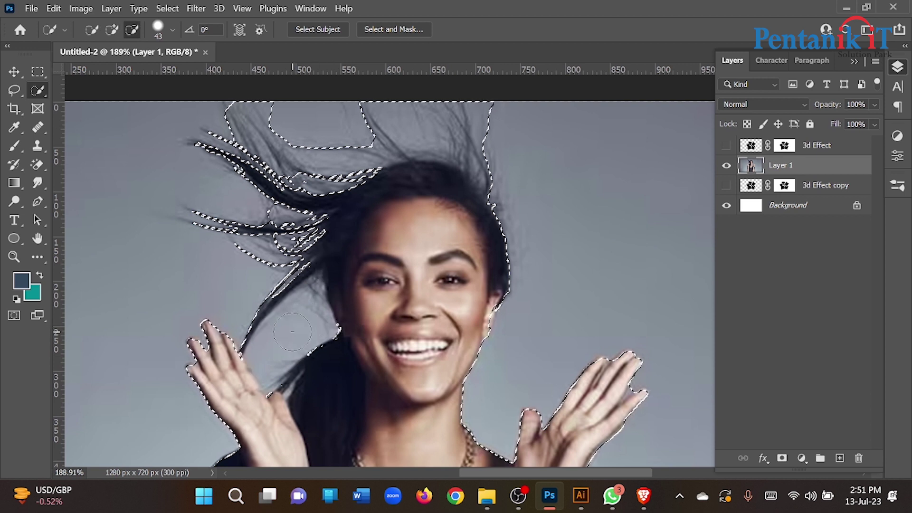
scroll(307, 257, "down", 3)
scroll(311, 254, "up", 5)
mouse_move(313, 253)
left_mouse_down()
mouse_move(271, 241)
mouse_move(293, 236)
left_mouse_up()
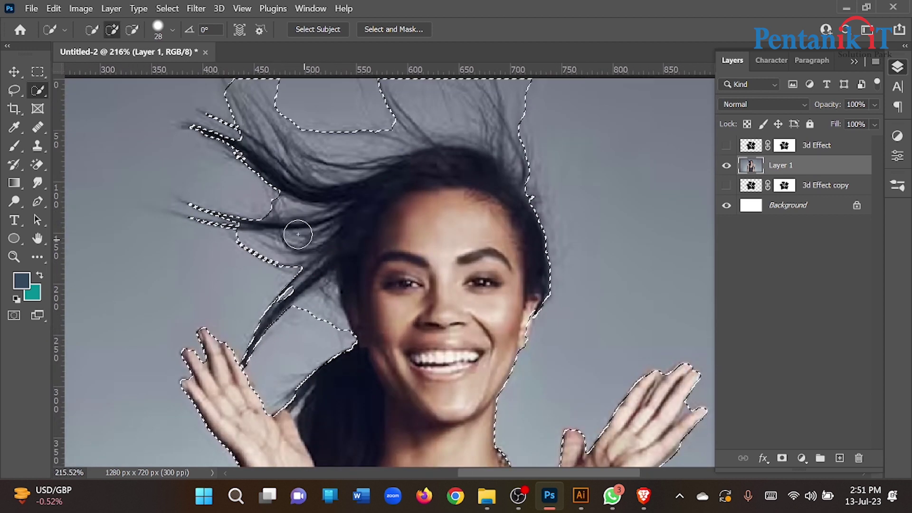
scroll(298, 234, "down", 5)
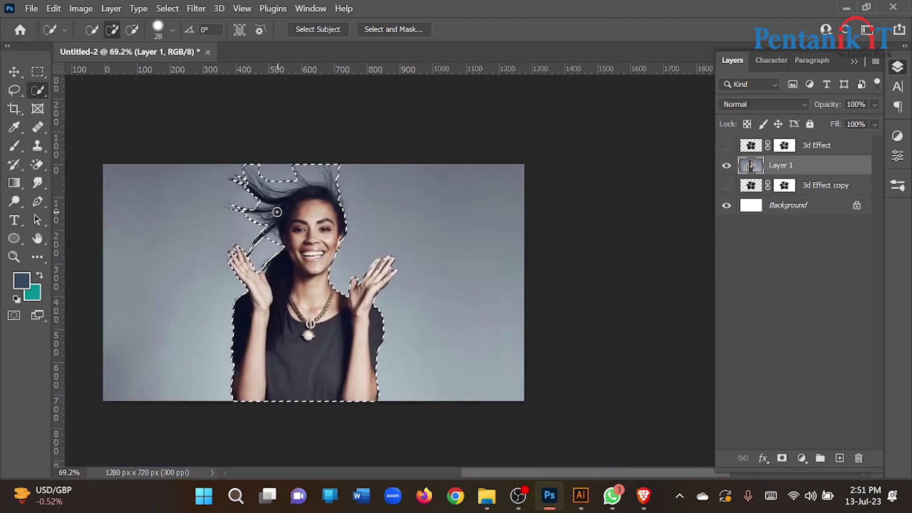
Open the woman's selection in Select and Mask and refine its hair edges with the Refine Edge Brush and Refine Hair.
left_click(38, 73)
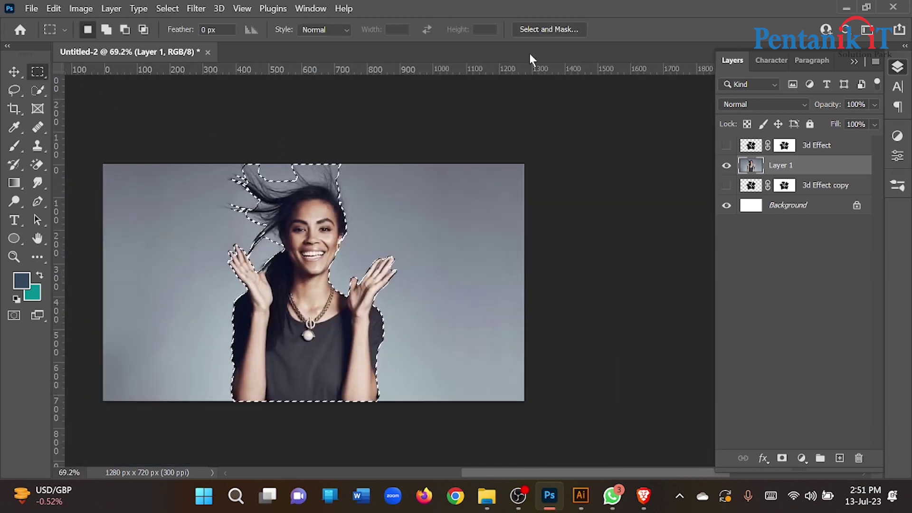
left_click(550, 30)
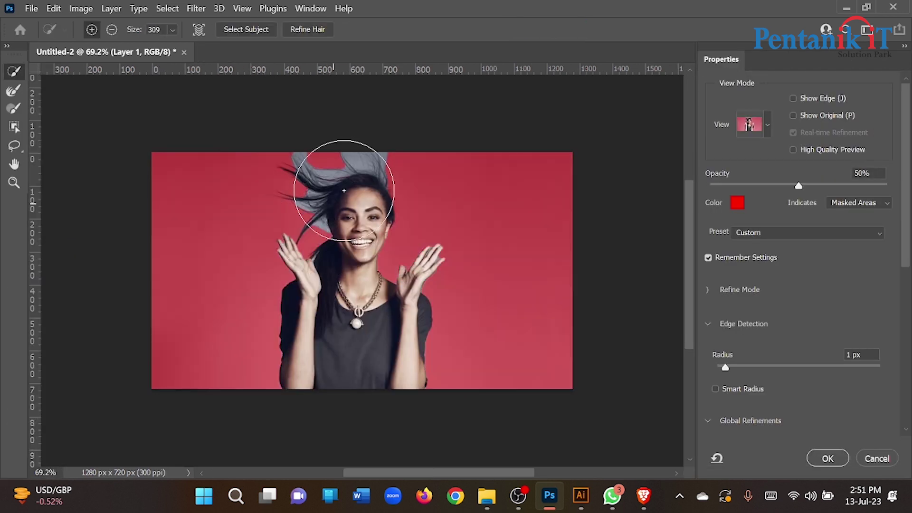
scroll(349, 142, "up", 5)
scroll(351, 158, "up", 2)
left_click(14, 90)
mouse_move(442, 230)
left_mouse_down()
mouse_move(465, 247)
mouse_move(426, 148)
mouse_move(429, 178)
left_mouse_up()
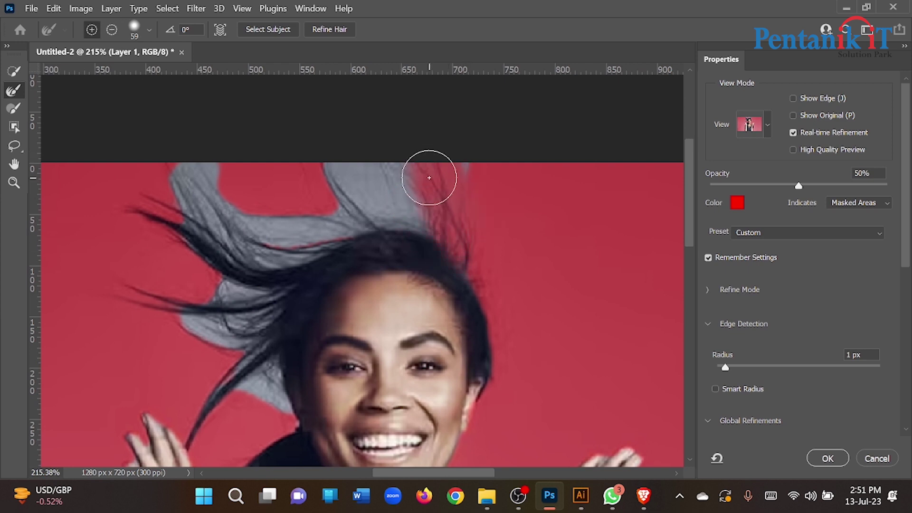
scroll(429, 178, "down", 2)
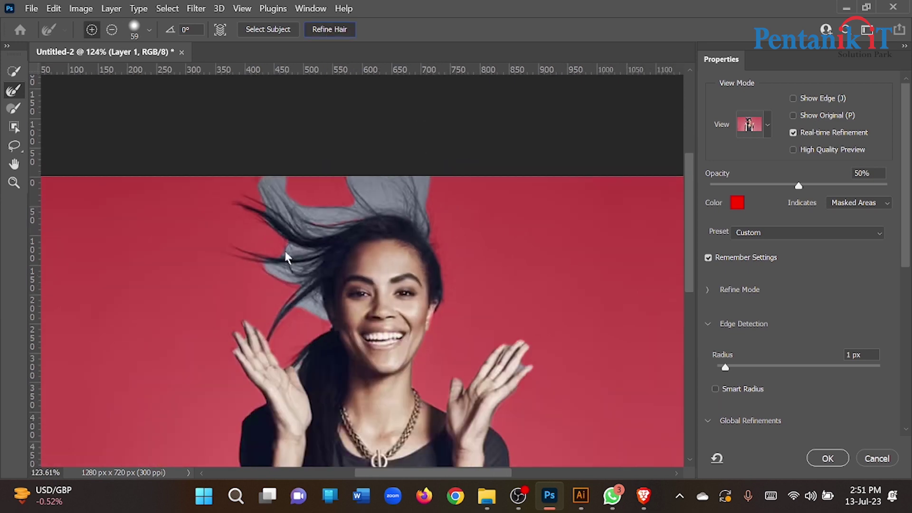
scroll(401, 206, "down", 2)
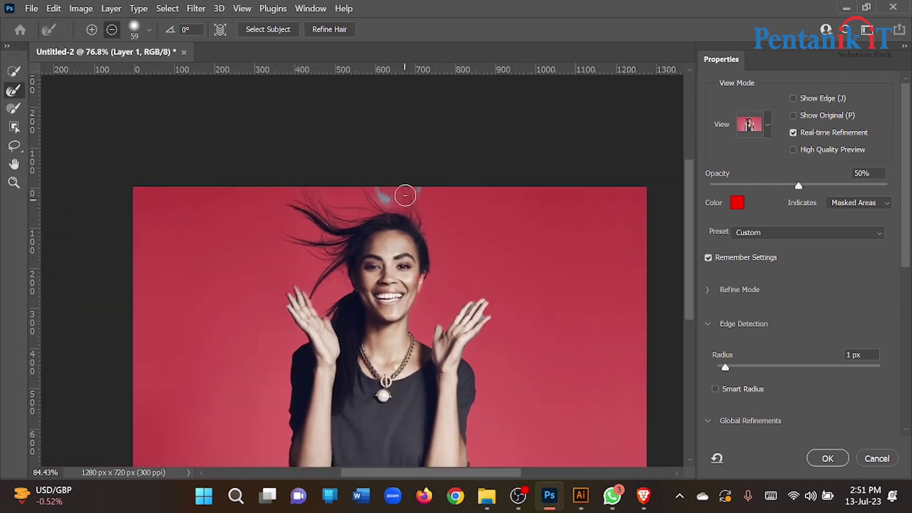
Clean up the leftover background patches above the woman's head with the Refine Edge Brush at size 59.
scroll(400, 198, "up", 5)
scroll(366, 192, "left", 2)
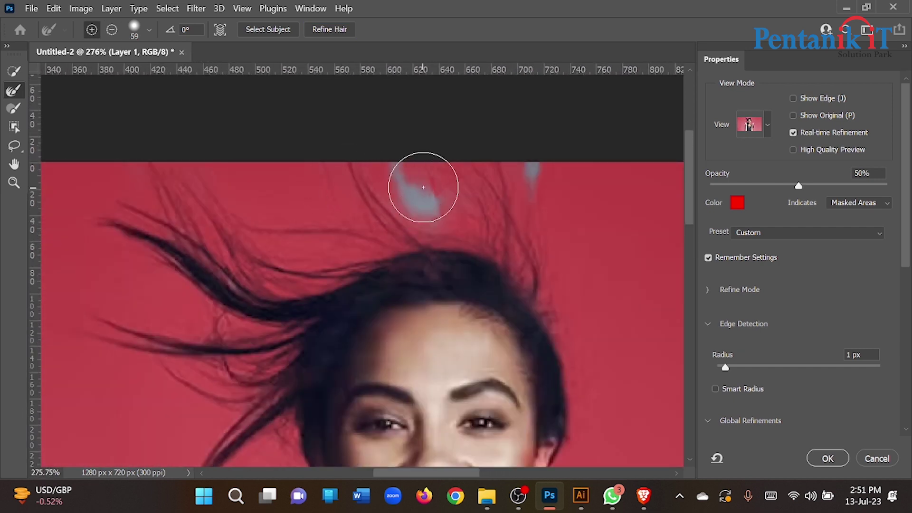
left_click_drag(421, 166, 416, 151)
left_click_drag(561, 165, 537, 149)
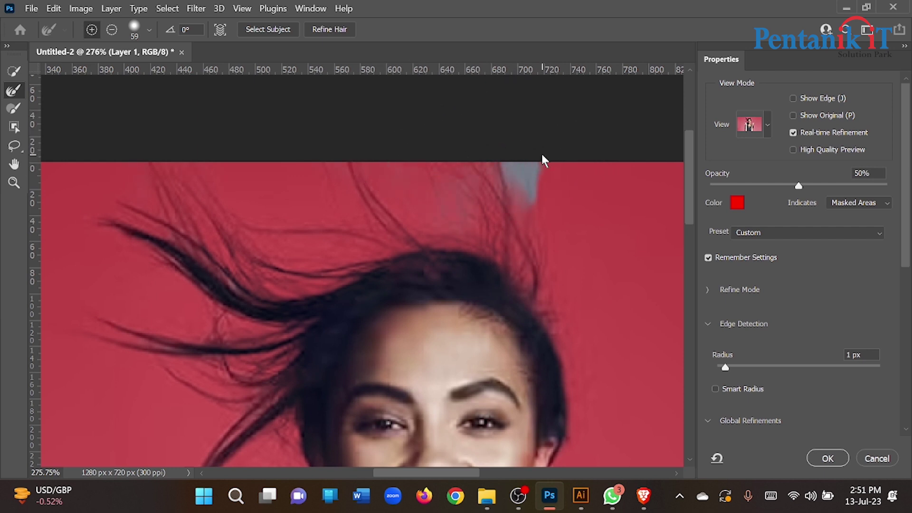
left_click(529, 183)
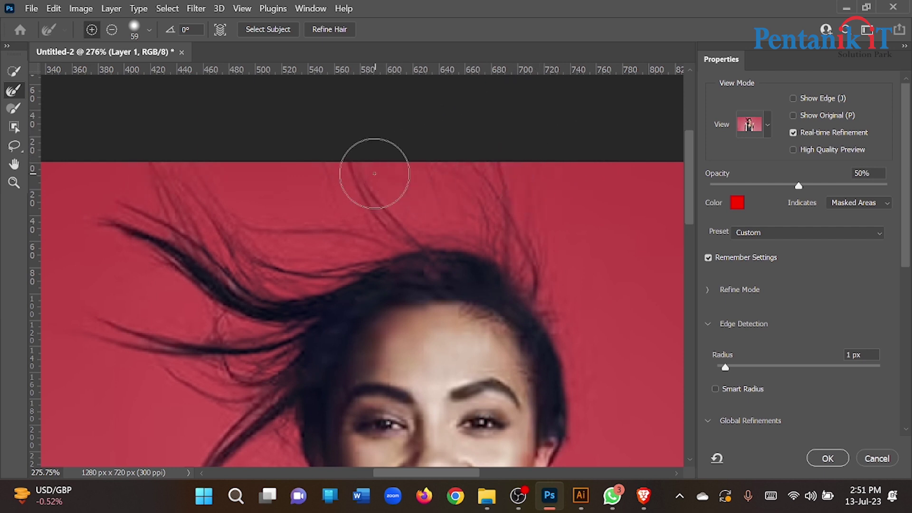
mouse_move(379, 189)
left_mouse_down()
mouse_move(364, 162)
mouse_move(352, 163)
left_mouse_up()
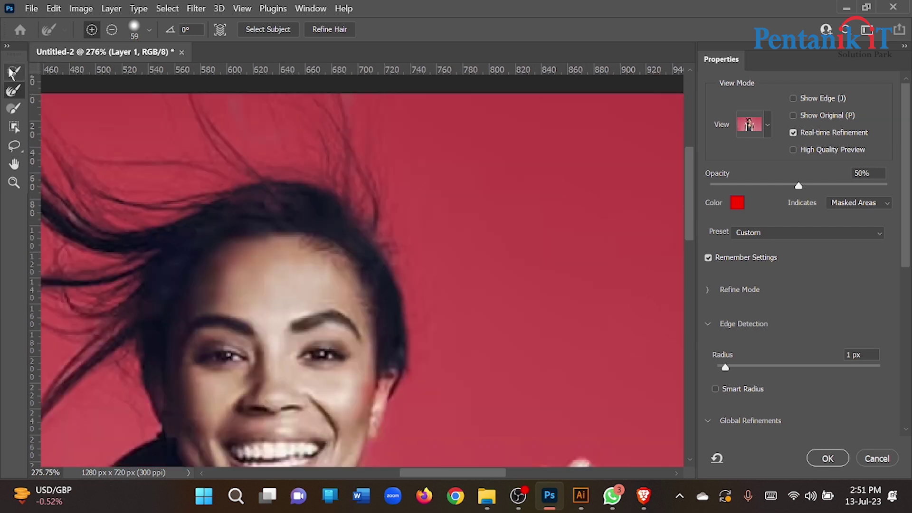
Nudge the Shift Edge setting slightly lower and output the refined selection as a masked copy of Layer 1.
left_click(14, 71)
scroll(493, 206, "down", 12)
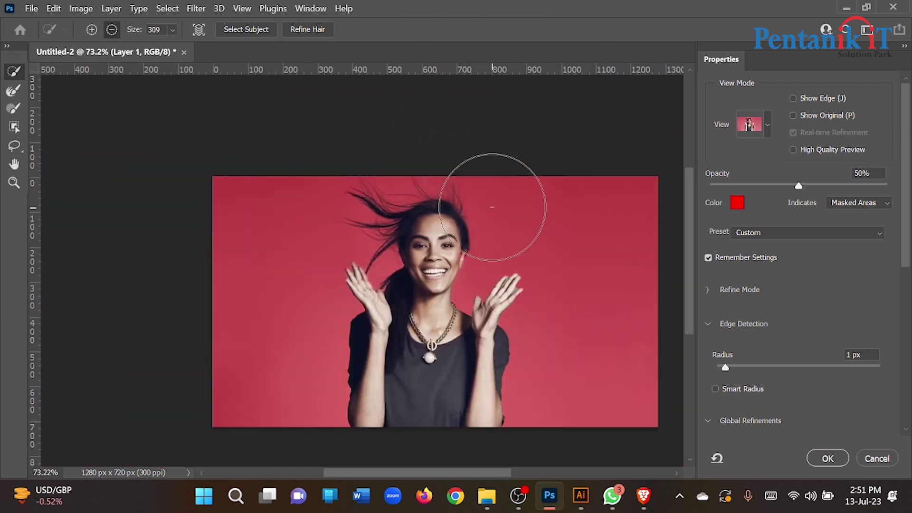
scroll(492, 207, "down", 3)
scroll(532, 266, "up", 2)
scroll(818, 369, "down", 1)
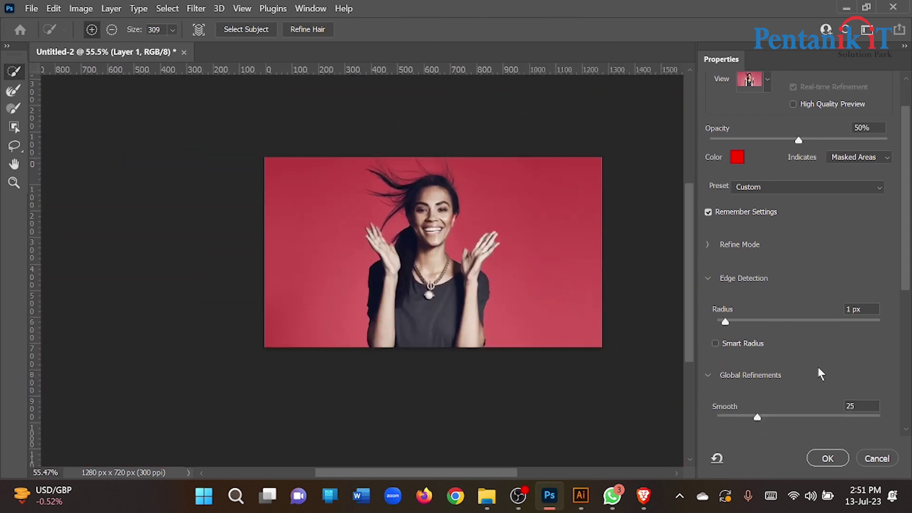
scroll(761, 404, "down", 2)
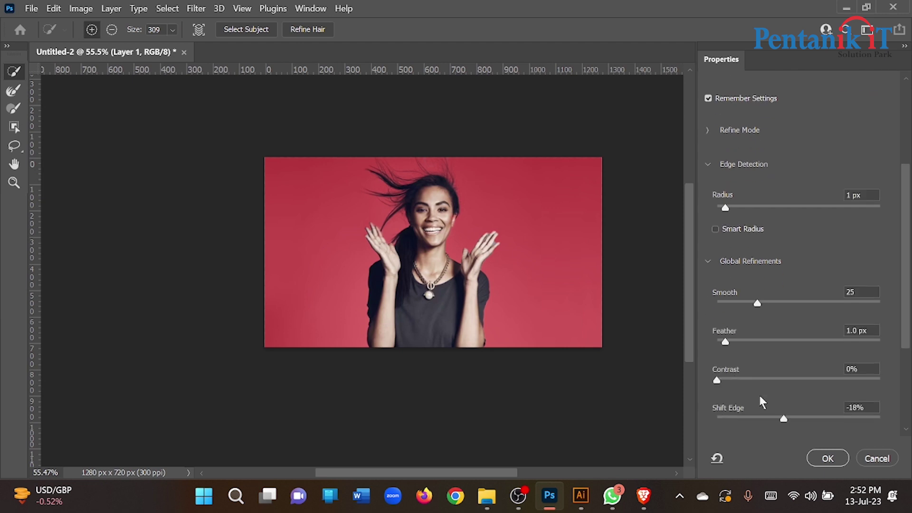
scroll(727, 344, "down", 1)
left_click_drag(784, 372, 781, 373)
left_click(829, 457)
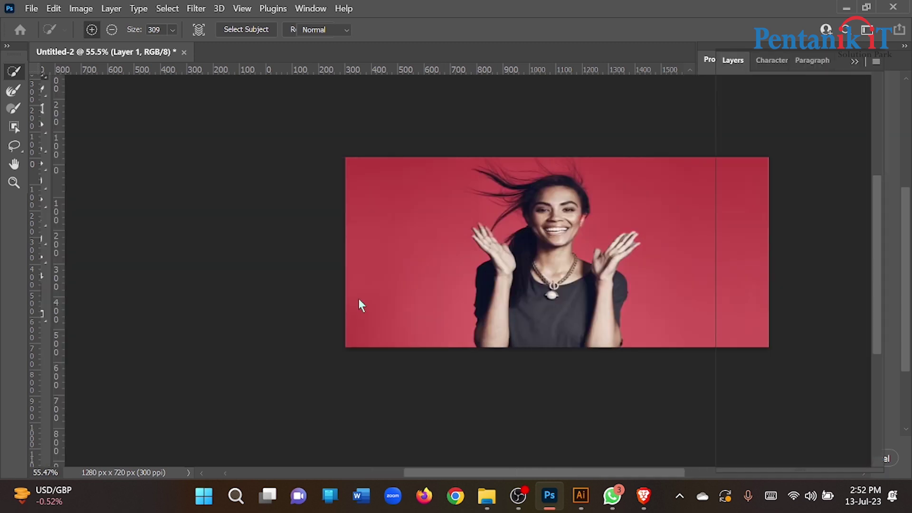
Examine the woman's cutout edges on Layer 1 copy by toggling the visibility of Layer 1 beneath it.
scroll(496, 223, "up", 3)
scroll(294, 199, "down", 2)
scroll(350, 201, "up", 1)
scroll(477, 227, "up", 2)
scroll(449, 246, "down", 2)
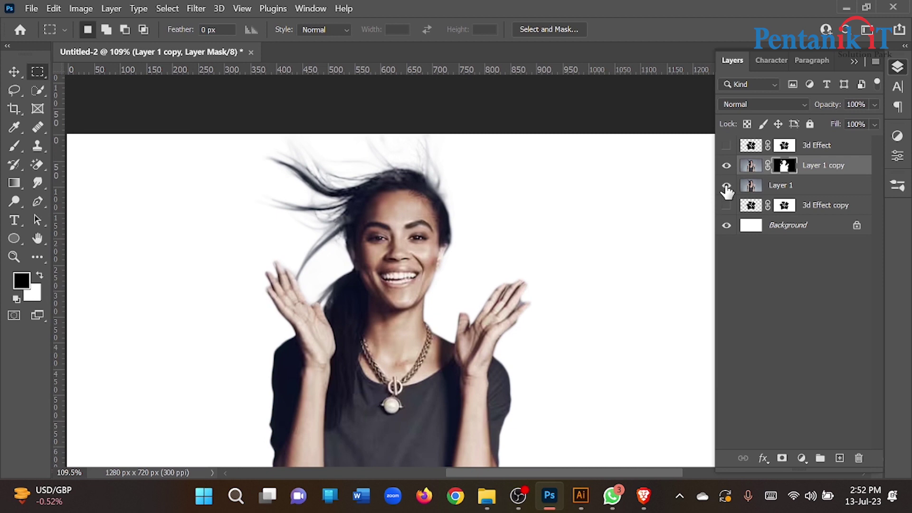
left_click(726, 186)
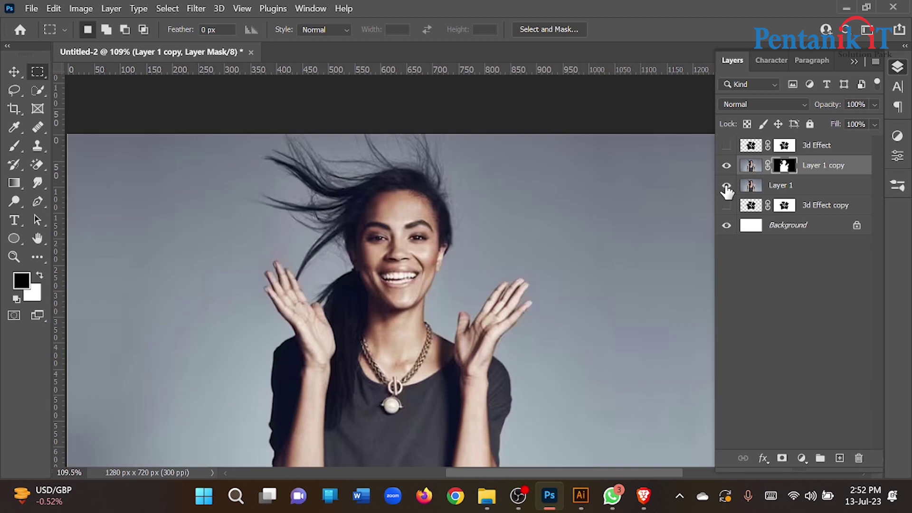
left_click(727, 185)
left_click(726, 186)
left_click(726, 185)
left_click(726, 185)
scroll(366, 218, "down", 3)
Show the 3d Effect layer again and make its layer mask active for editing.
left_click(14, 71)
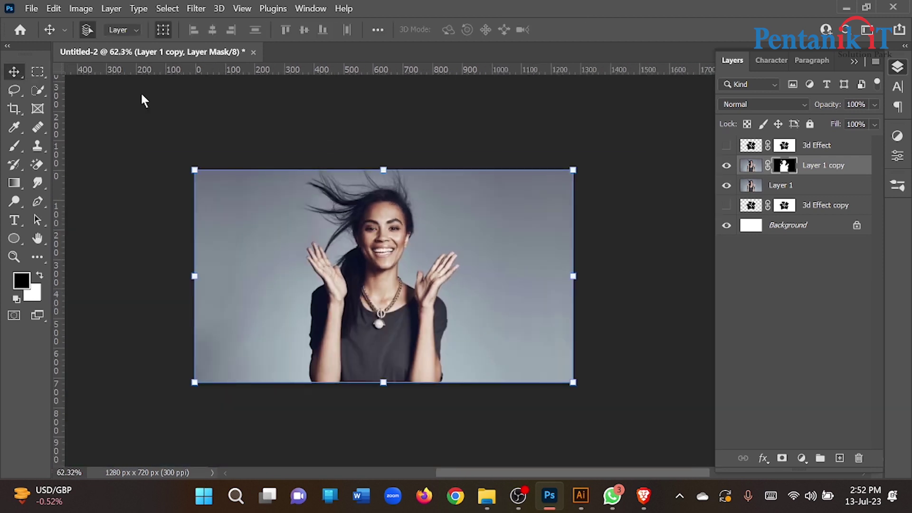
scroll(423, 263, "up", 2)
scroll(420, 262, "up", 1)
left_click(726, 146)
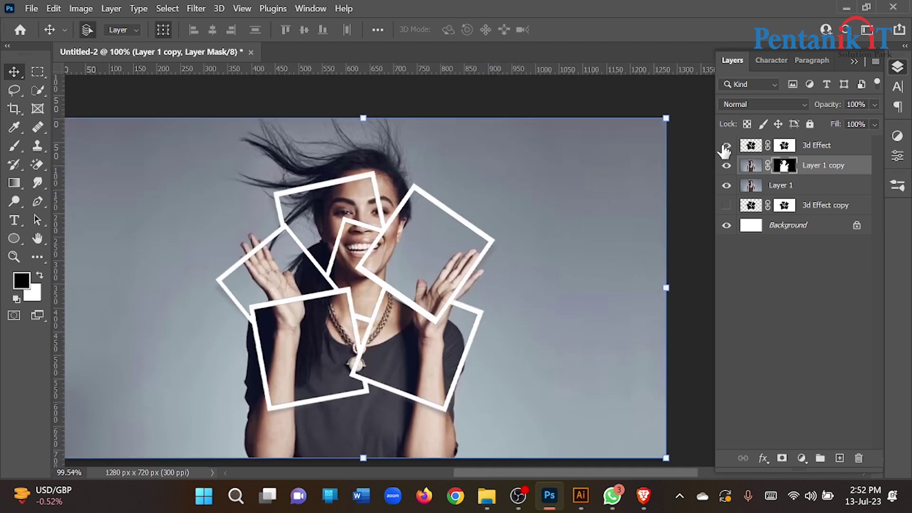
scroll(321, 316, "up", 5)
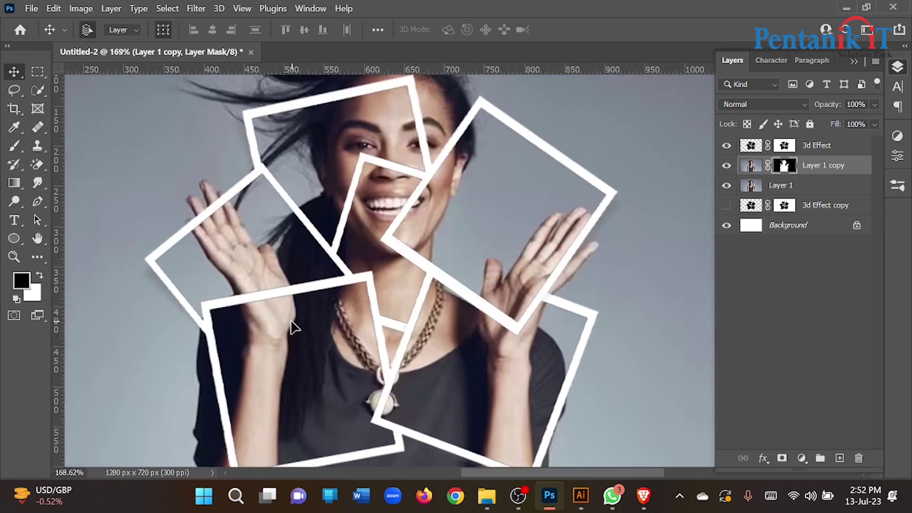
left_click(750, 145)
left_click(784, 147)
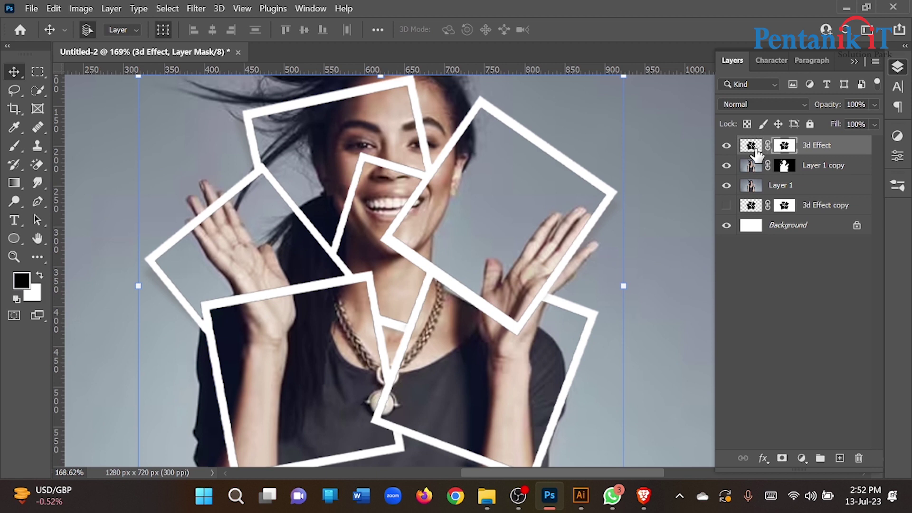
Ready the Brush tool at size 23 and lower the 3d Effect layer's opacity to 33%.
left_click(16, 147)
mouse_move(222, 210)
left_mouse_down()
mouse_move(221, 374)
mouse_move(233, 324)
mouse_move(211, 321)
left_mouse_up()
scroll(231, 221, "up", 3)
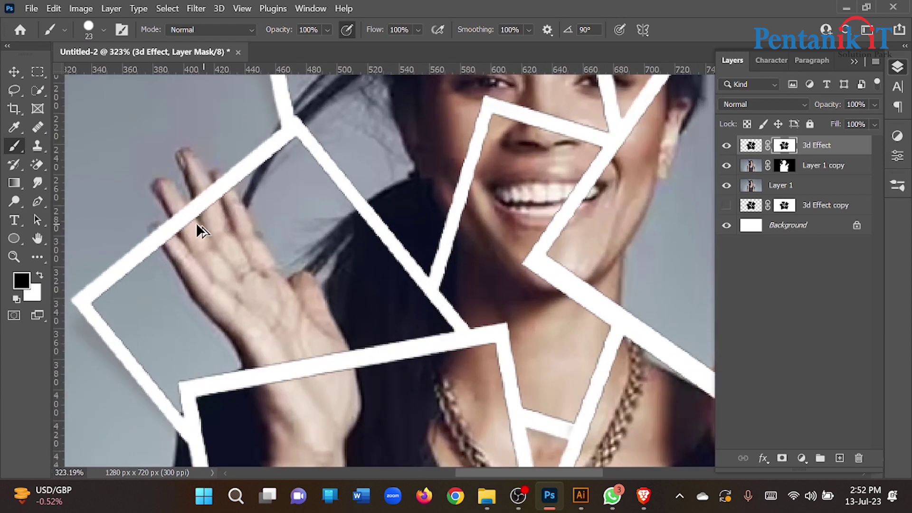
scroll(199, 225, "up", 4)
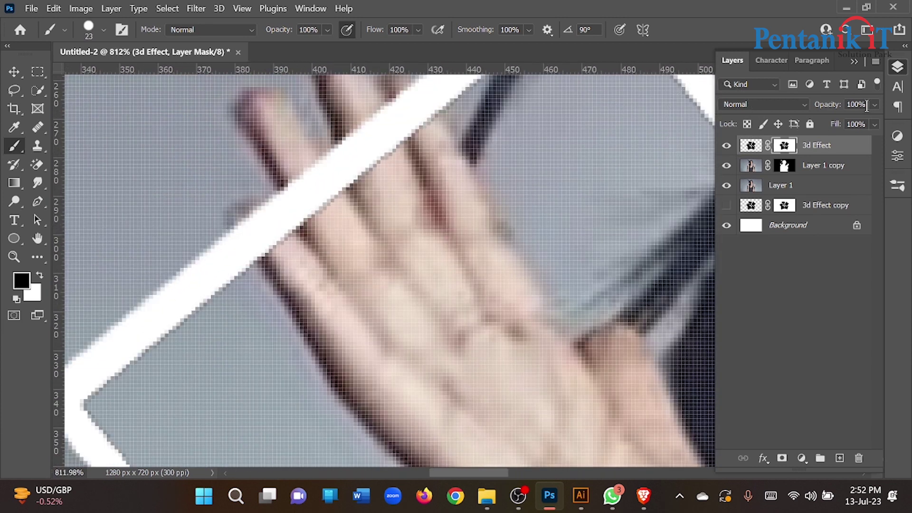
left_click(853, 119)
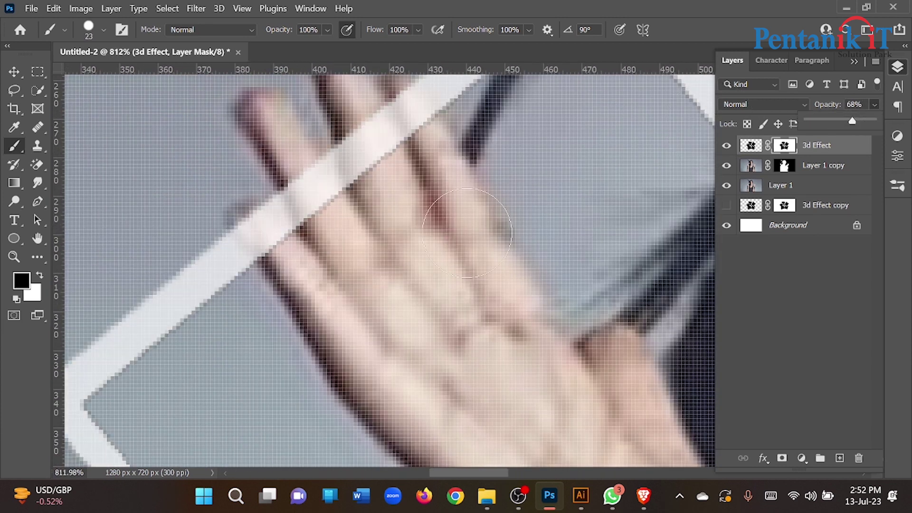
scroll(348, 229, "up", 2)
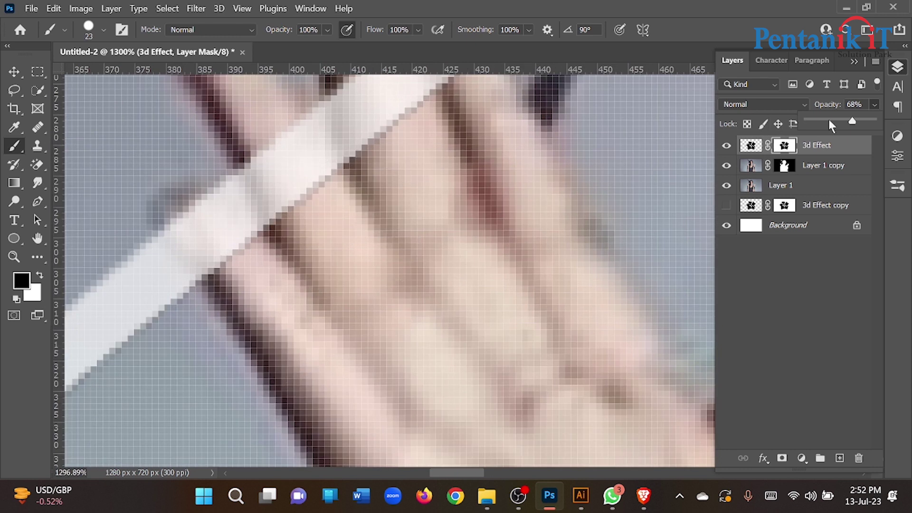
left_click(829, 121)
Paint black on the 3d Effect mask with a size 14 brush to remove the frame over the little finger.
left_click_drag(401, 218, 333, 230)
left_click_drag(211, 212, 252, 285)
left_click_drag(217, 230, 244, 274)
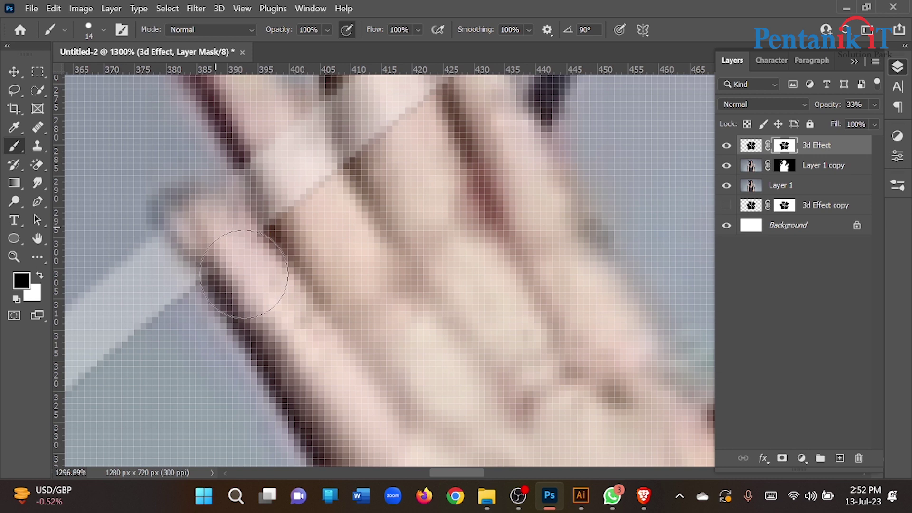
scroll(238, 287, "down", 4)
scroll(285, 207, "up", 3)
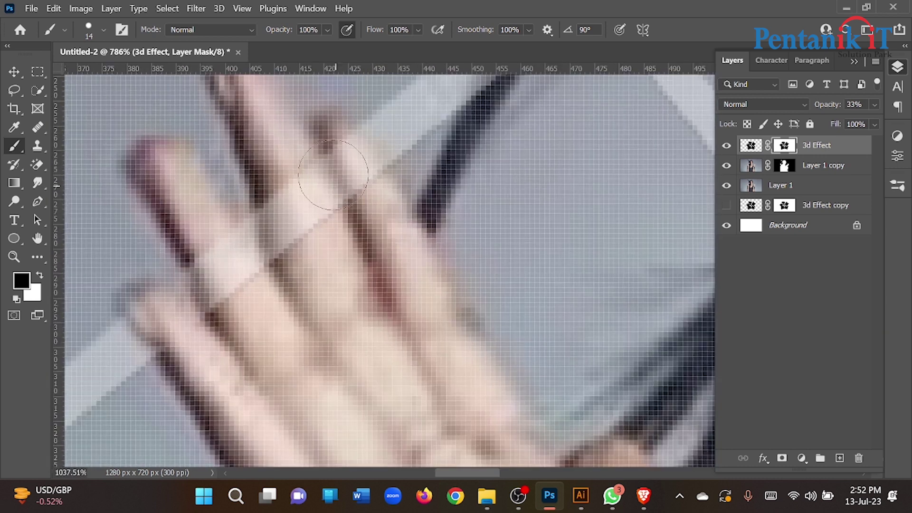
Mask out the frame where it crosses the remaining fingers of the same hand.
scroll(342, 178, "left", 1)
scroll(374, 159, "down", 3)
scroll(401, 171, "up", 3)
mouse_move(398, 155)
left_mouse_down()
mouse_move(313, 219)
mouse_move(310, 207)
mouse_move(327, 204)
mouse_move(296, 242)
mouse_move(250, 256)
mouse_move(233, 292)
mouse_move(329, 241)
mouse_move(285, 258)
left_mouse_up()
scroll(314, 253, "up", 3)
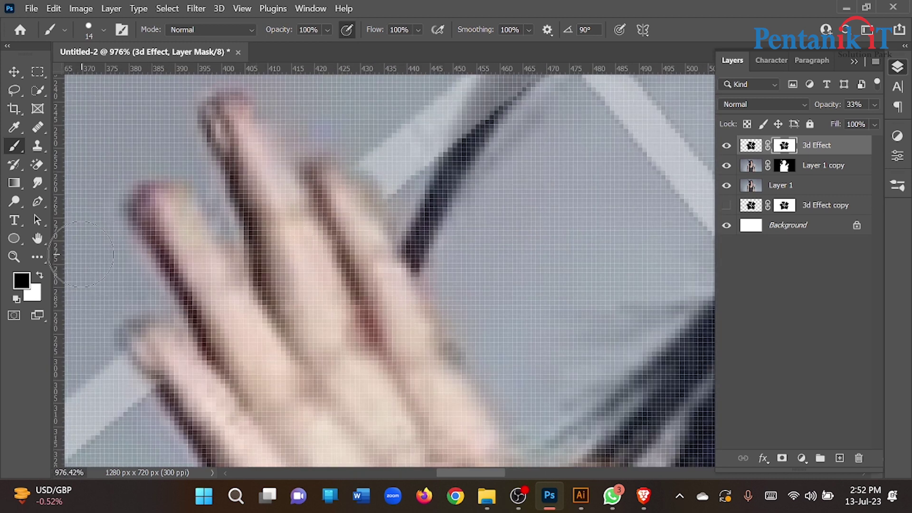
Switch the paint color to white and restore the frame's edge beside the index finger on the mask.
left_click(39, 275)
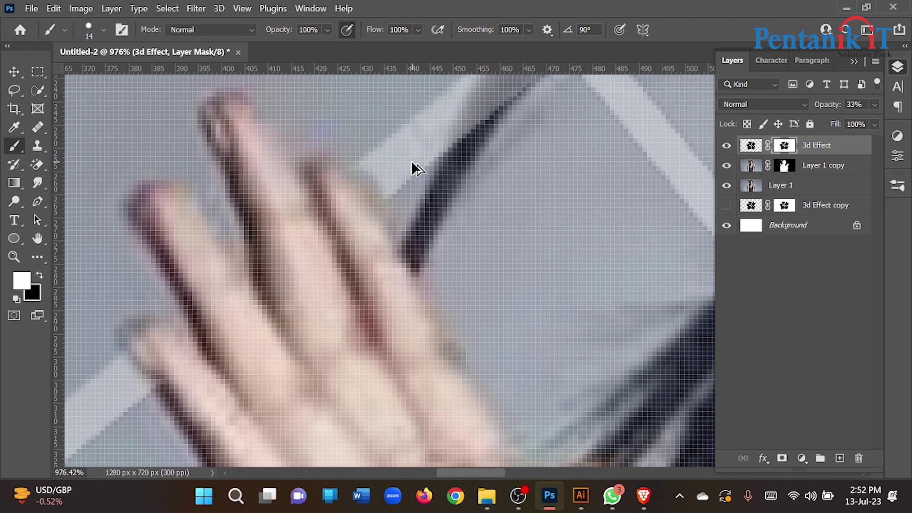
scroll(416, 169, "up", 2)
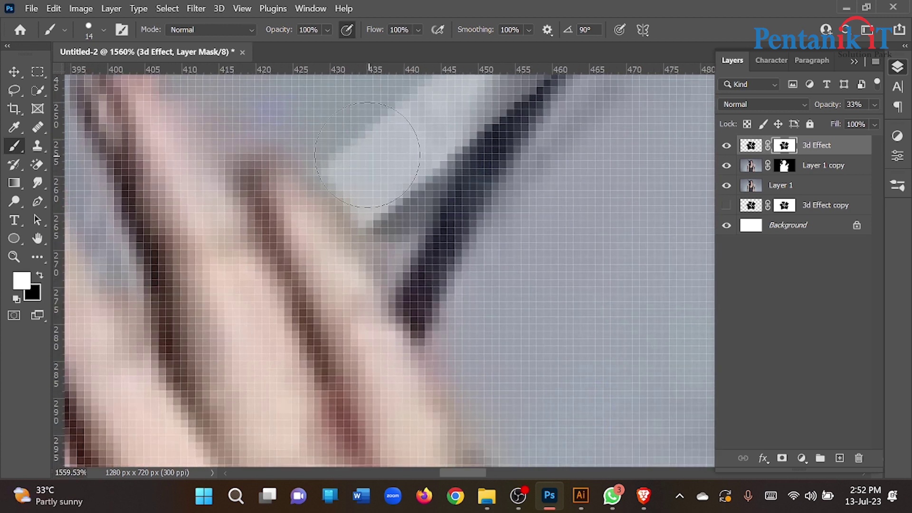
scroll(277, 256, "down", 6)
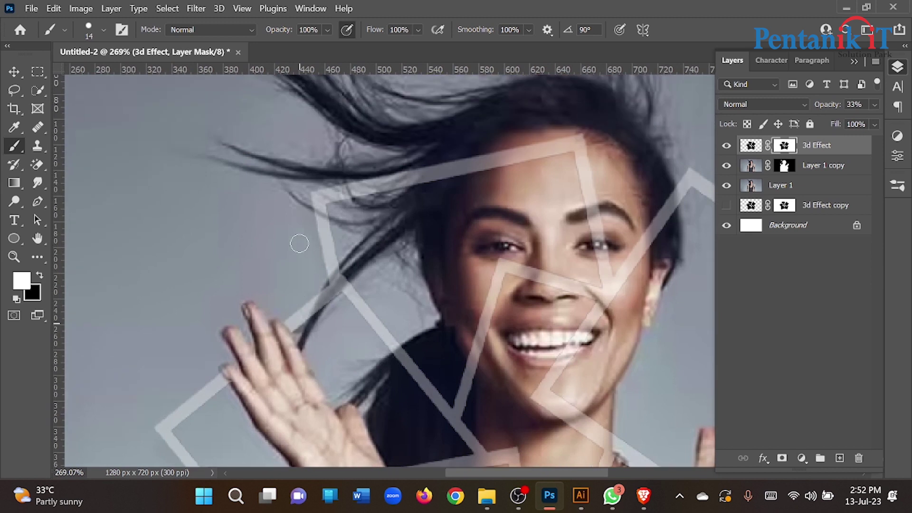
Paint black on the mask with a size 8 brush to remove the frame over the hair strand above the hand.
scroll(421, 196, "up", 1)
left_click_drag(442, 174, 375, 184)
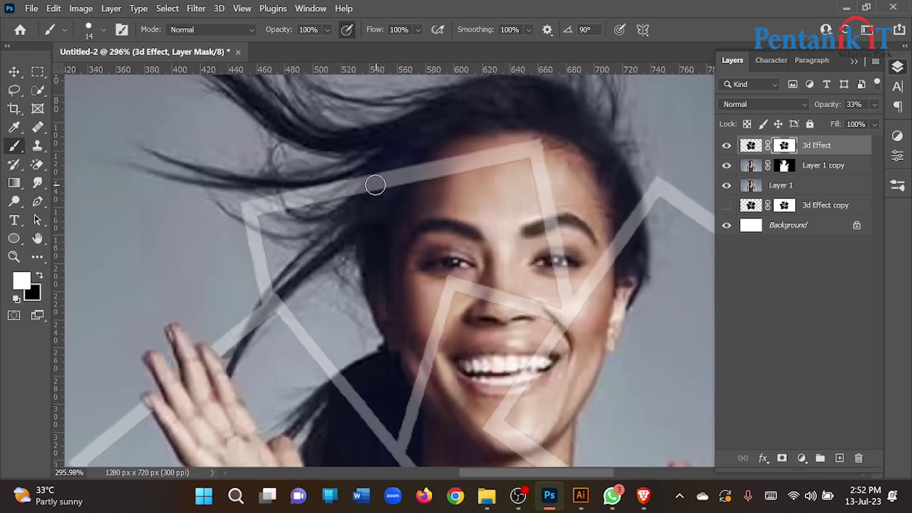
scroll(246, 294, "down", 1)
scroll(248, 295, "up", 4)
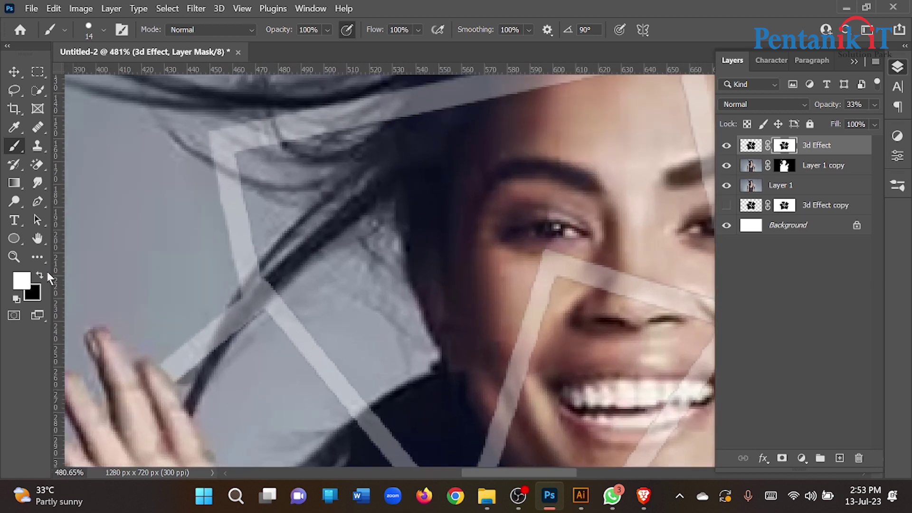
scroll(194, 359, "up", 5)
left_click_drag(185, 311, 130, 317)
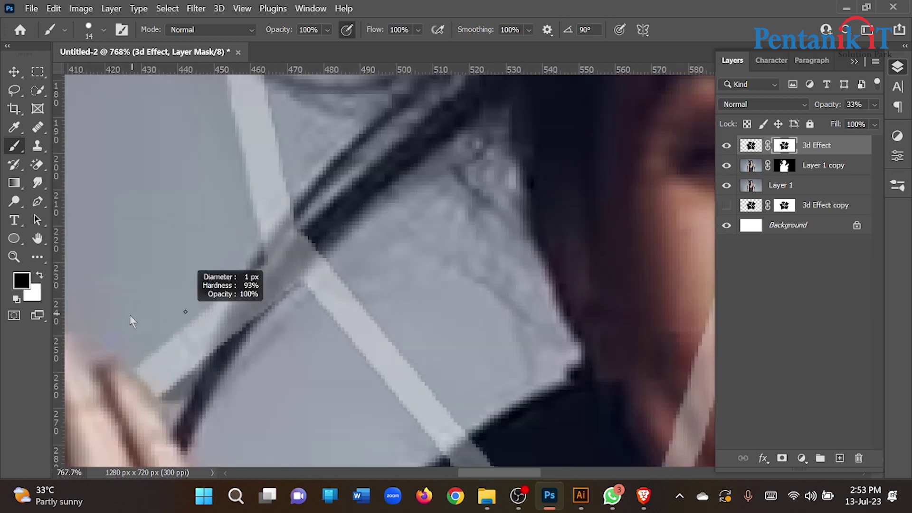
left_click_drag(224, 313, 246, 316)
scroll(247, 317, "up", 3)
left_click_drag(252, 276, 207, 370)
left_click_drag(229, 303, 196, 427)
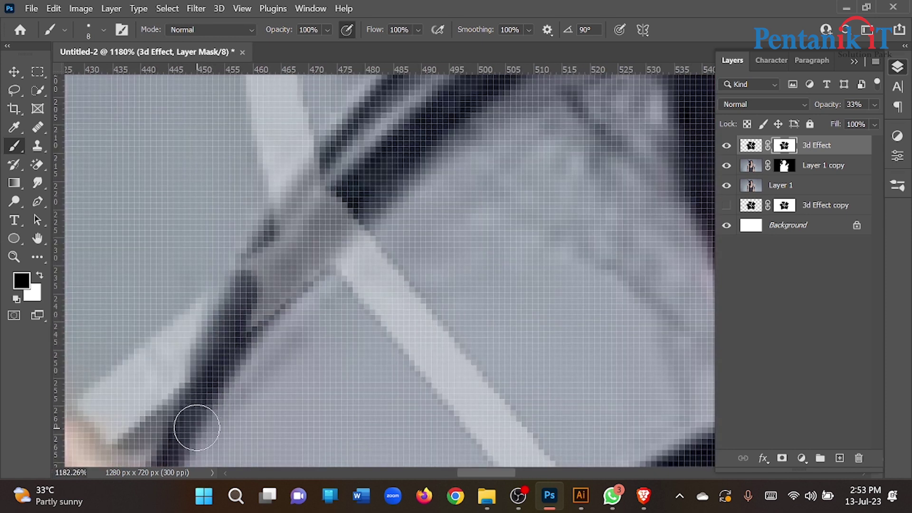
mouse_move(350, 206)
left_mouse_down()
mouse_move(340, 240)
mouse_move(295, 275)
left_mouse_up()
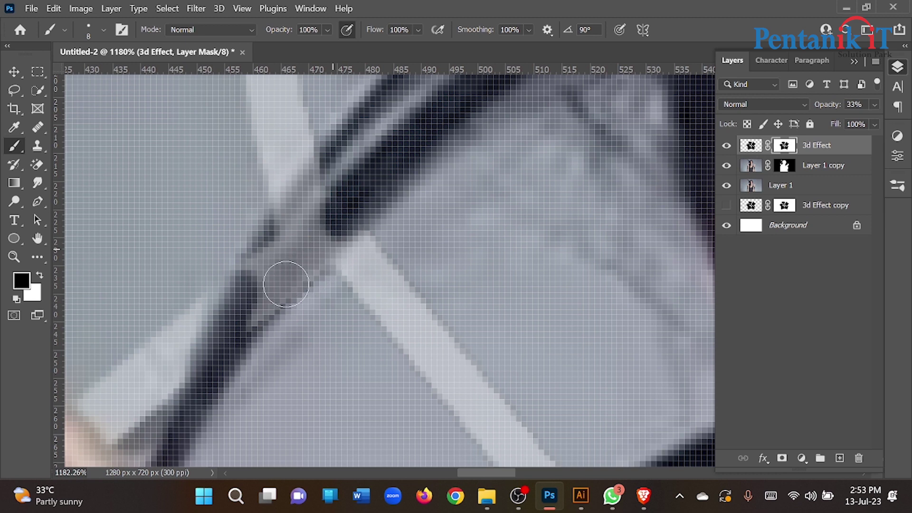
mouse_move(361, 209)
left_mouse_down()
mouse_move(250, 312)
mouse_move(286, 214)
mouse_move(369, 143)
mouse_move(305, 190)
mouse_move(268, 253)
mouse_move(238, 342)
mouse_move(254, 314)
mouse_move(244, 254)
mouse_move(314, 192)
mouse_move(332, 159)
mouse_move(263, 284)
mouse_move(257, 319)
mouse_move(330, 157)
mouse_move(286, 217)
mouse_move(258, 311)
left_mouse_up()
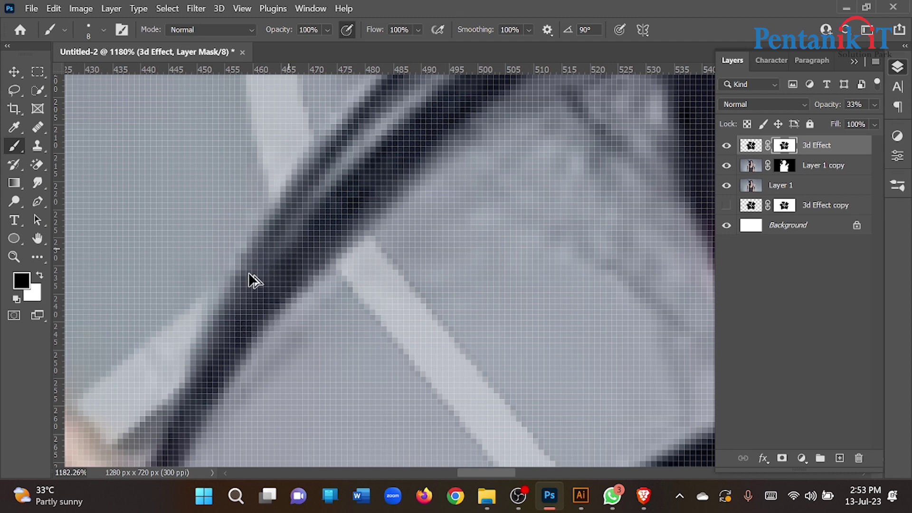
Mask out the frame where the thin hair strand crosses its side edge above the hand.
scroll(252, 271, "down", 6)
scroll(260, 265, "up", 1)
scroll(260, 239, "up", 4)
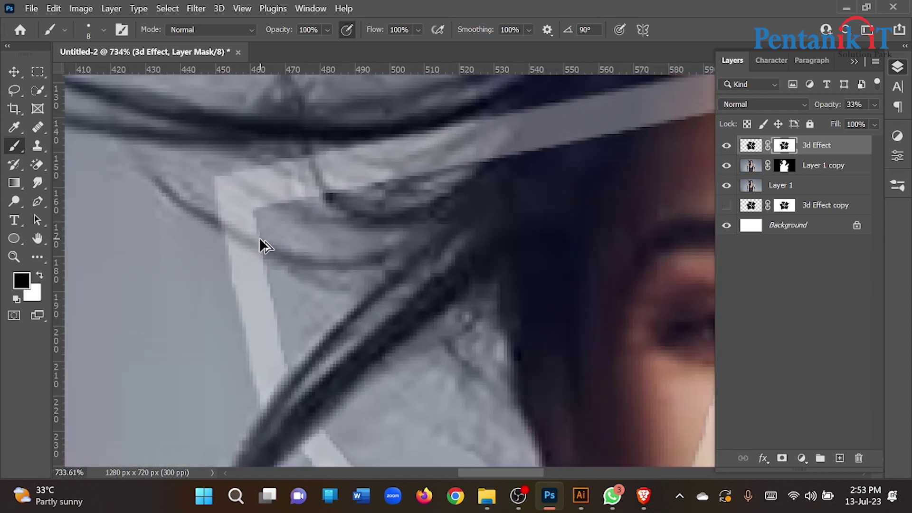
mouse_move(269, 283)
left_mouse_down()
mouse_move(252, 271)
mouse_move(284, 294)
left_mouse_up()
key("ctrl+z")
scroll(255, 256, "up", 3)
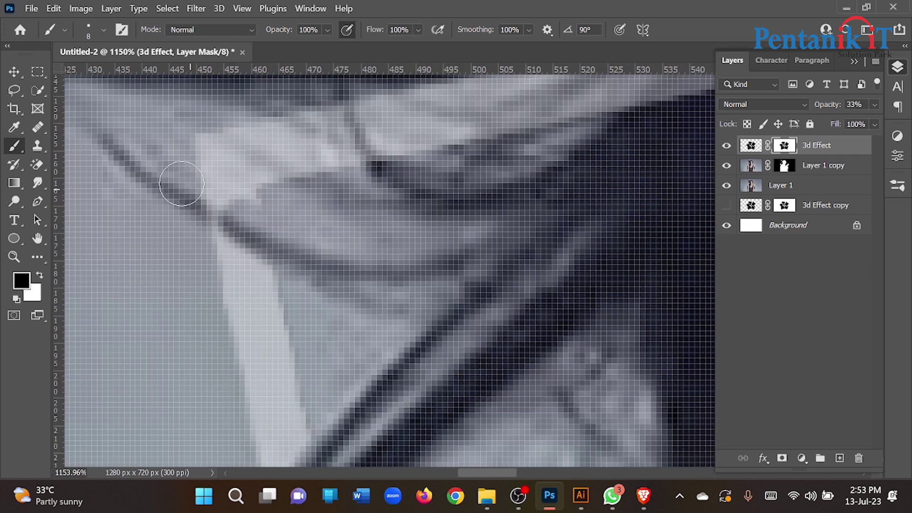
Paint black on the mask with a size 22 brush to remove the frame's edges over the hair, forehead and eye.
scroll(185, 252, "down", 8)
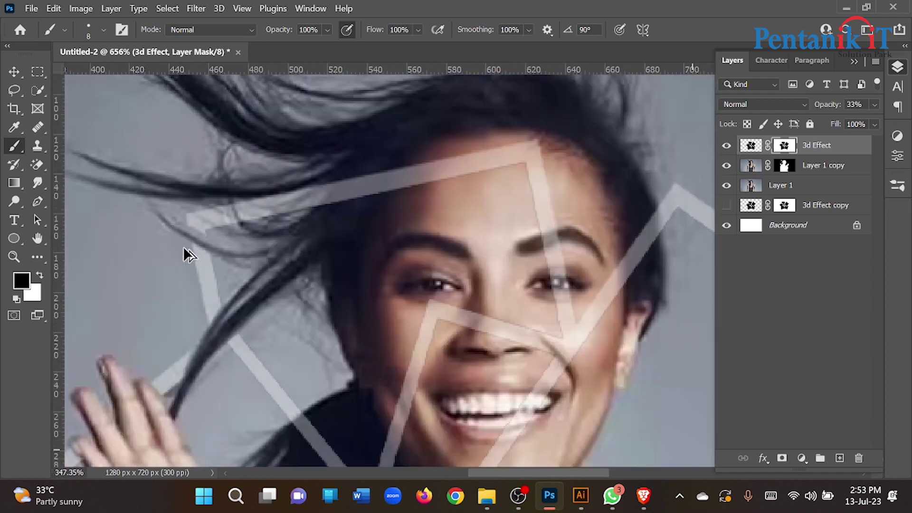
mouse_move(202, 217)
left_mouse_down()
mouse_move(522, 152)
mouse_move(558, 155)
mouse_move(532, 137)
mouse_move(533, 253)
left_mouse_up()
scroll(415, 210, "down", 2)
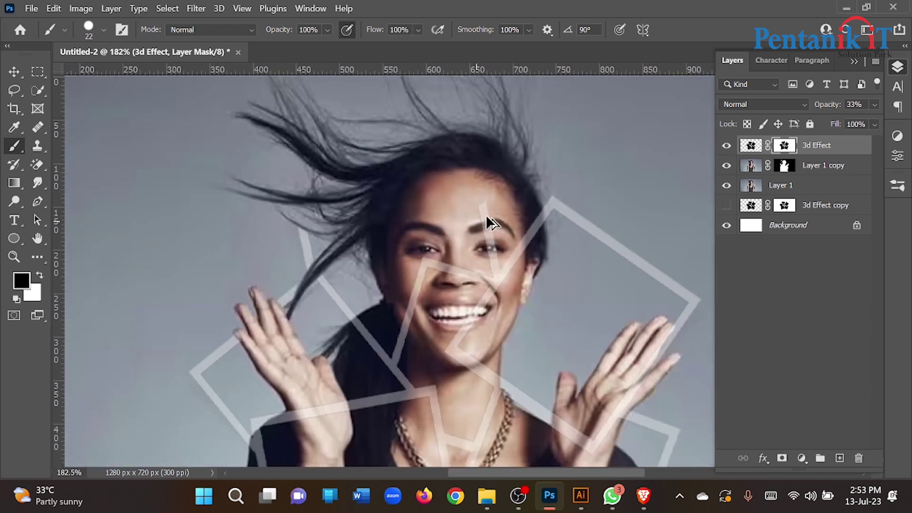
left_click_drag(488, 247, 494, 272)
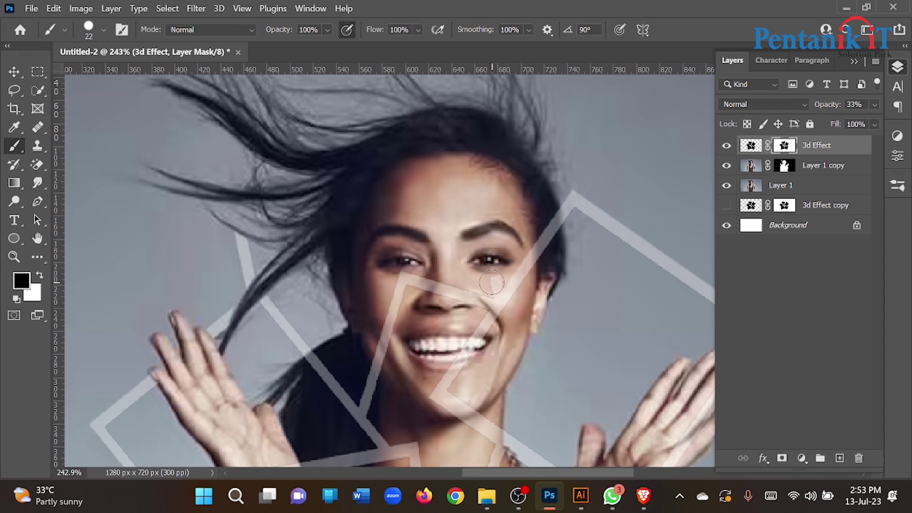
Try to mask out the neighbouring frame where it crosses the hair above the ear.
scroll(531, 227, "up", 2)
mouse_move(525, 213)
left_mouse_down()
mouse_move(542, 244)
mouse_move(539, 234)
left_mouse_up()
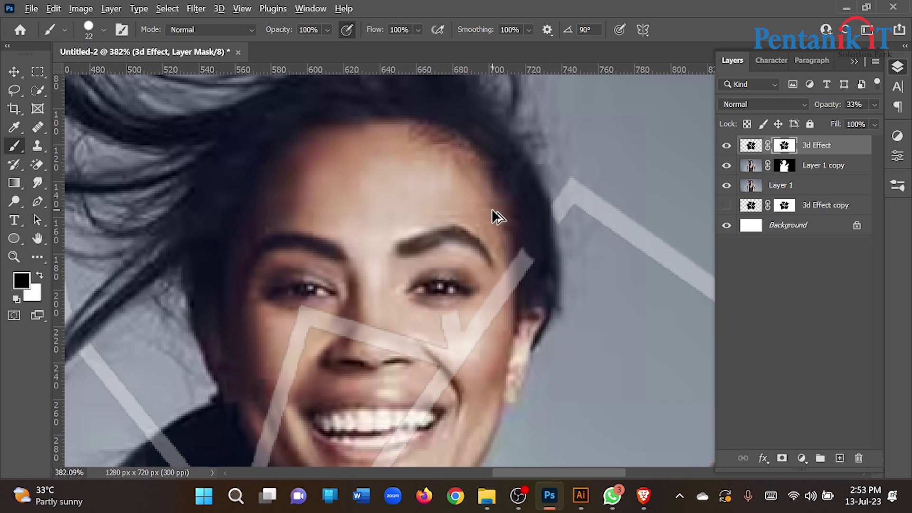
scroll(498, 255, "down", 4)
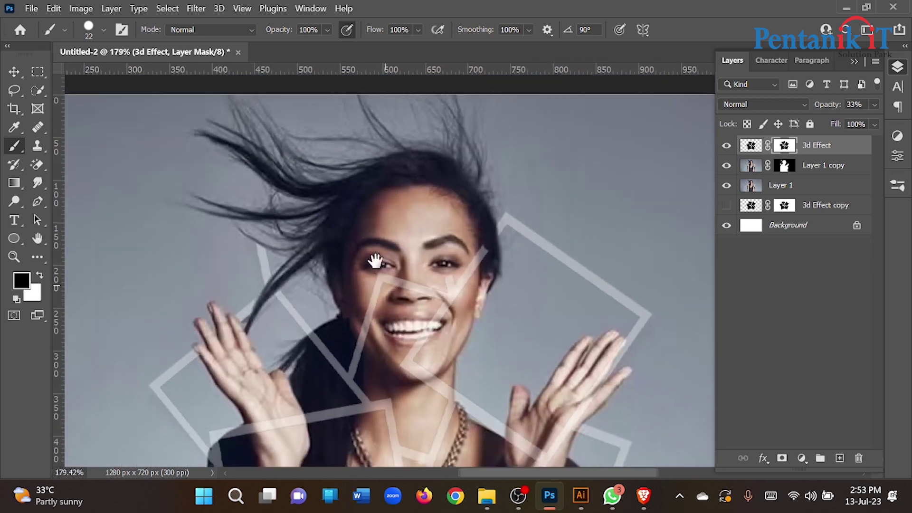
left_click_drag(380, 271, 364, 217)
scroll(436, 212, "up", 2)
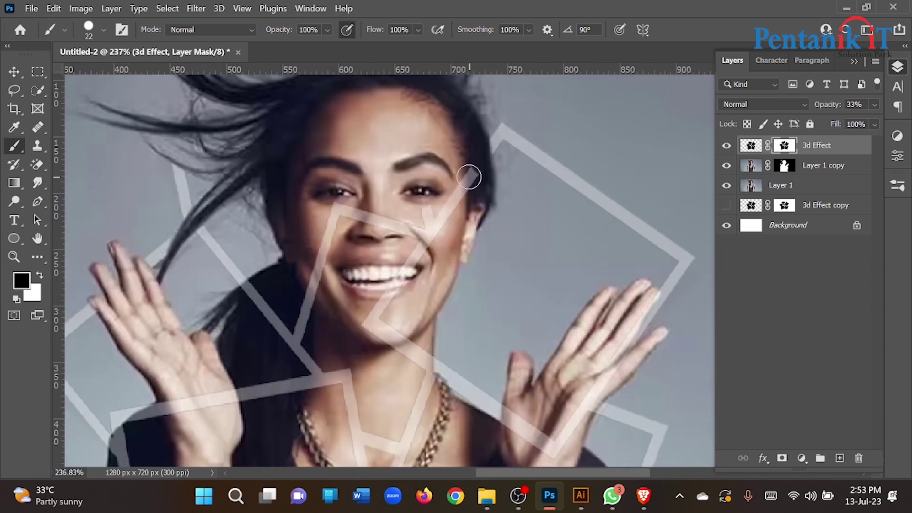
scroll(422, 199, "up", 2)
scroll(425, 193, "down", 2)
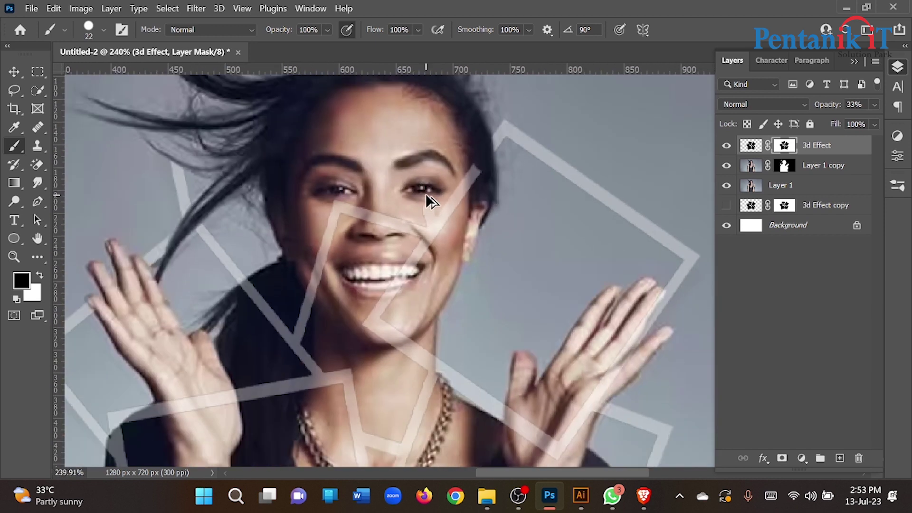
Try to mask out the lower corner of the same frame over the chin and mouth.
scroll(419, 329, "up", 3)
mouse_move(427, 347)
left_mouse_down()
mouse_move(404, 348)
mouse_move(398, 363)
mouse_move(325, 288)
mouse_move(363, 314)
mouse_move(278, 242)
mouse_move(261, 239)
mouse_move(310, 286)
mouse_move(304, 222)
mouse_move(321, 173)
mouse_move(283, 264)
left_mouse_up()
scroll(287, 322, "down", 2)
scroll(283, 278, "down", 4)
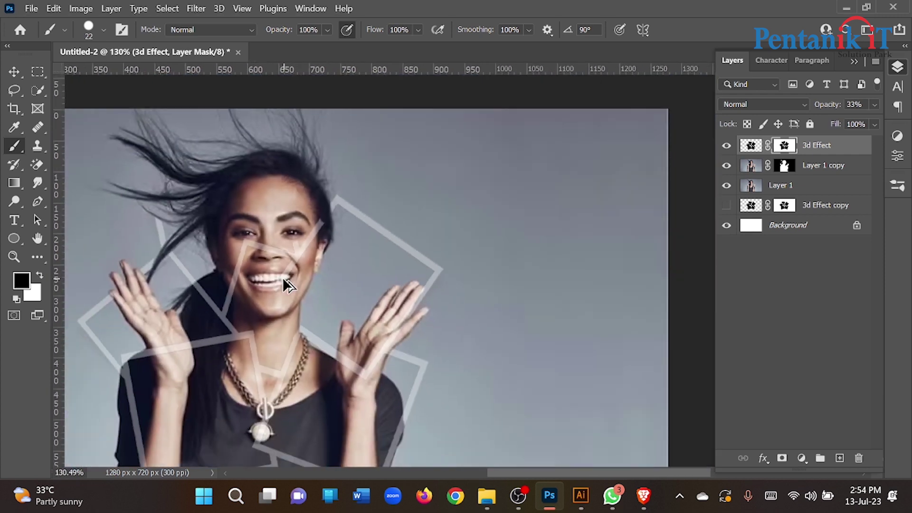
scroll(283, 277, "down", 1)
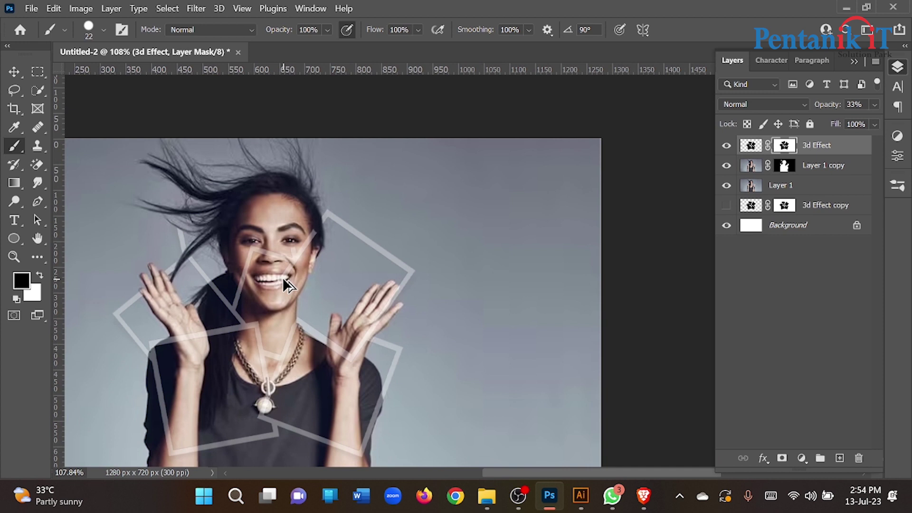
scroll(268, 284, "up", 5)
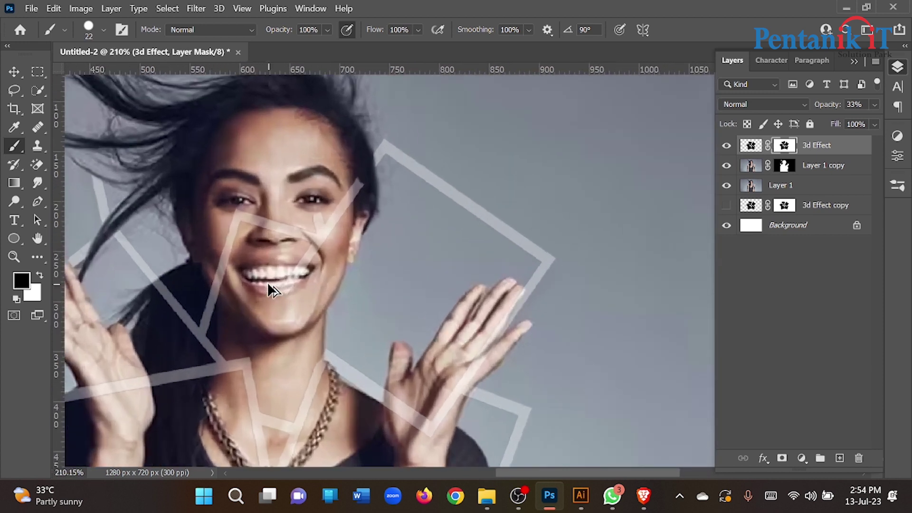
Undo the mask strokes over the chin corner and the hair above the ear.
key("ctrl+z")
key("ctrl+z")
key("ctrl+z")
key("ctrl+z")
key("ctrl+z")
key("ctrl+z")
key("ctrl+z")
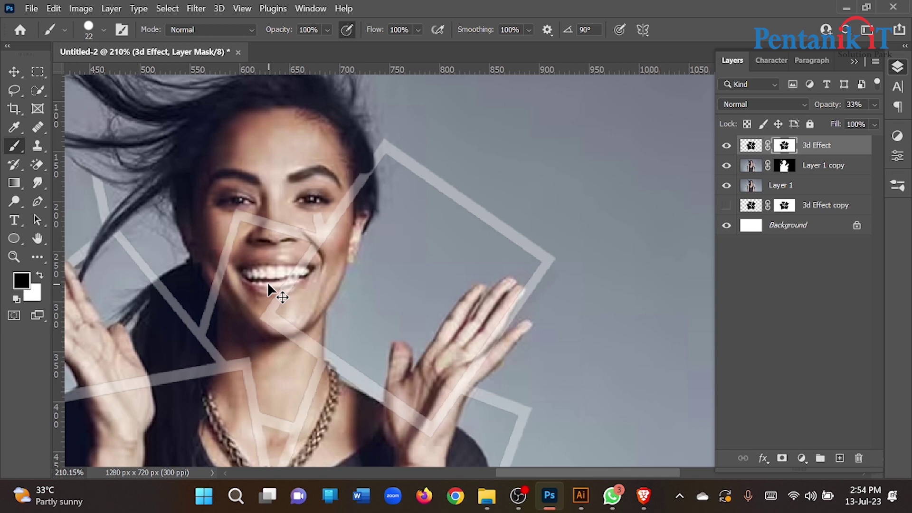
Examine where the frames cross the woman's face, hair and raised hands.
scroll(285, 278, "down", 3)
scroll(285, 278, "up", 2)
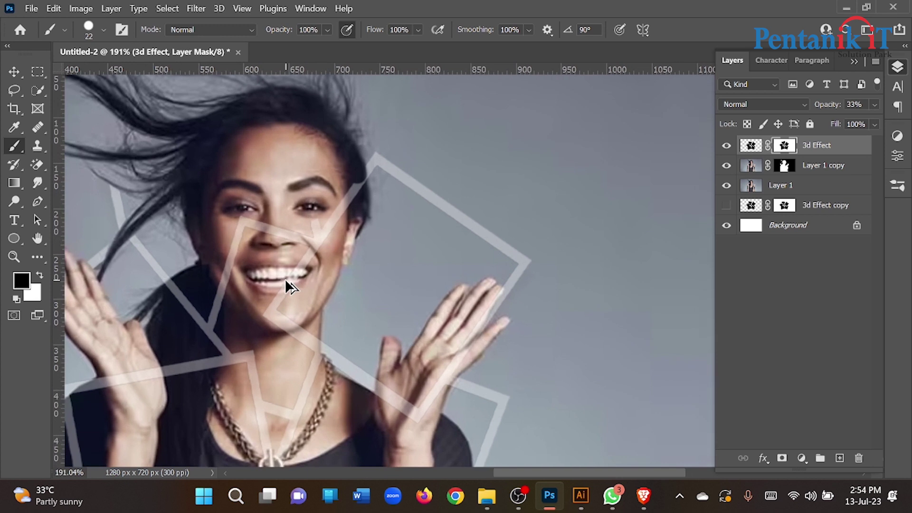
scroll(303, 336, "down", 1)
scroll(361, 347, "down", 2)
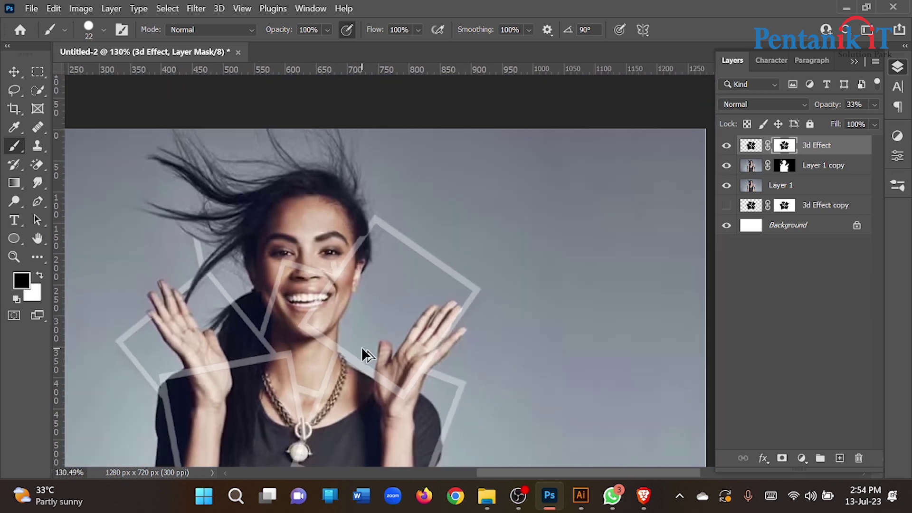
scroll(268, 340, "up", 2)
scroll(264, 336, "up", 1)
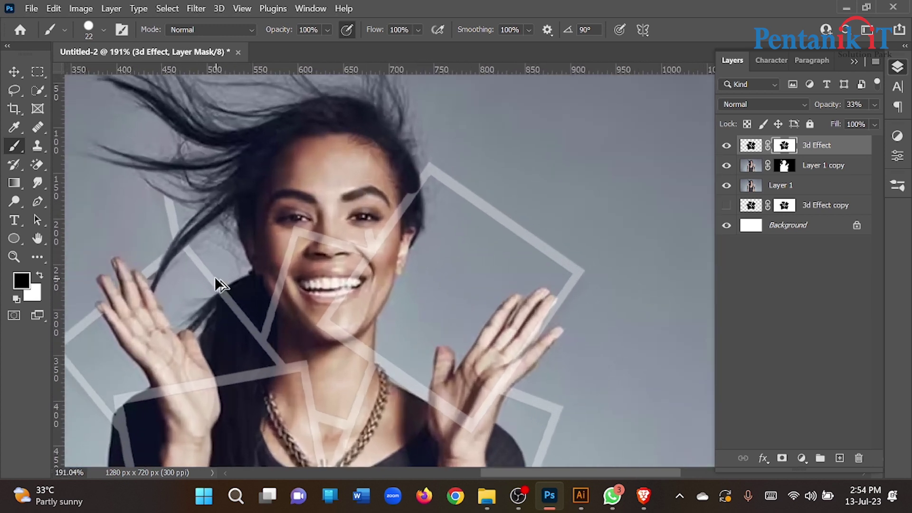
scroll(289, 249, "up", 1)
scroll(295, 257, "up", 1)
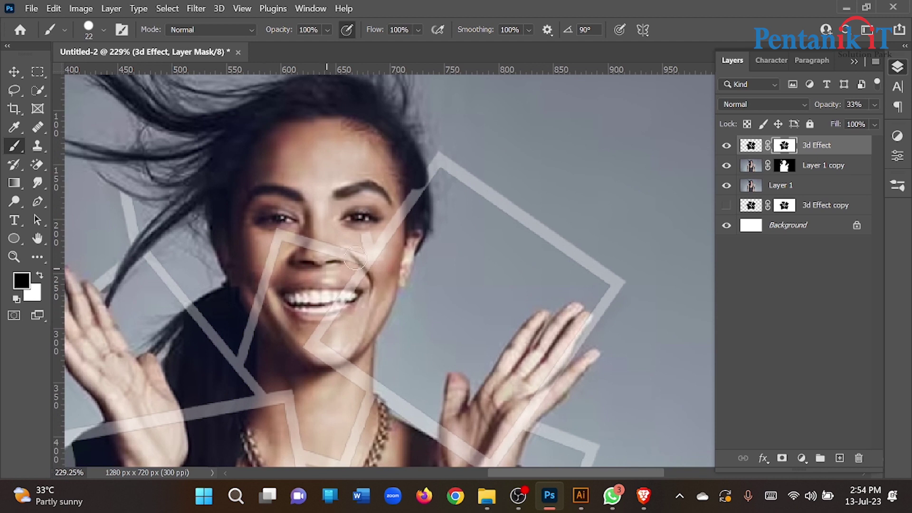
scroll(400, 235, "down", 3)
scroll(400, 235, "up", 1)
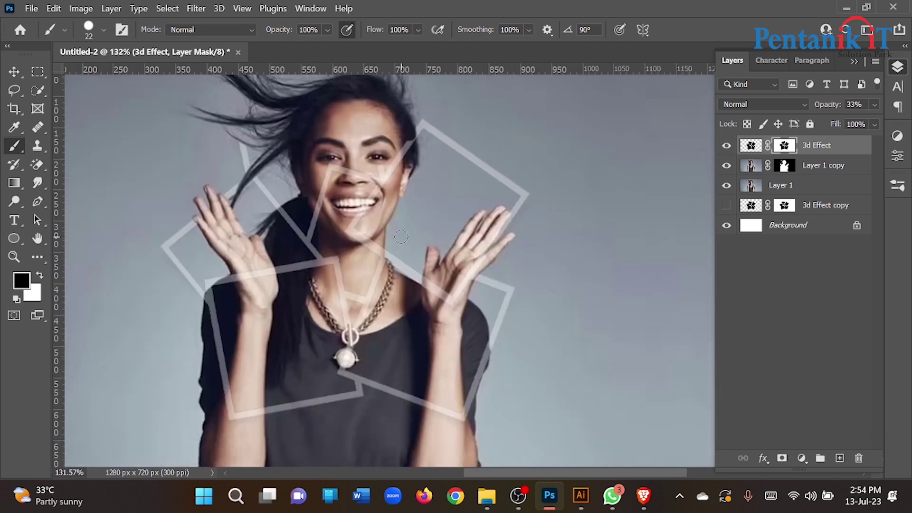
Paint black on the mask with a size 22 brush to remove the frame over the fingers of the other hand.
scroll(457, 259, "up", 2)
scroll(533, 208, "up", 1)
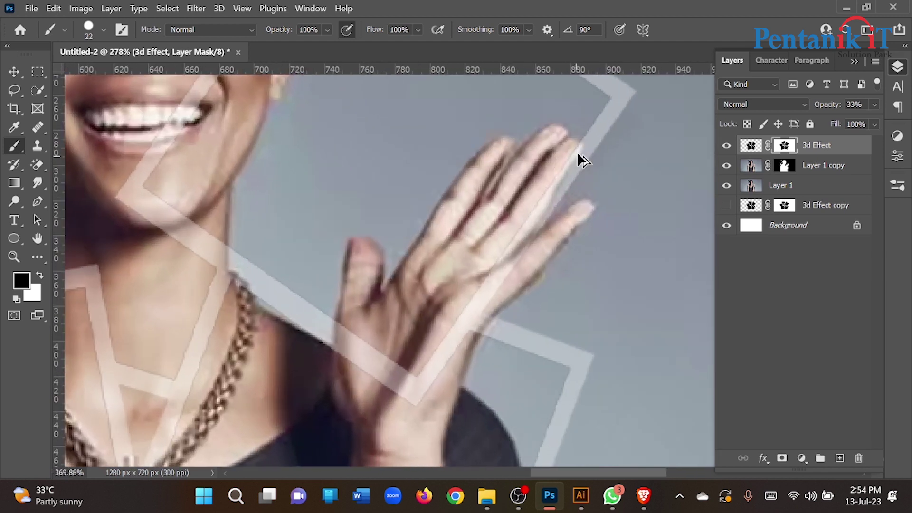
scroll(577, 152, "up", 1)
scroll(557, 143, "up", 1)
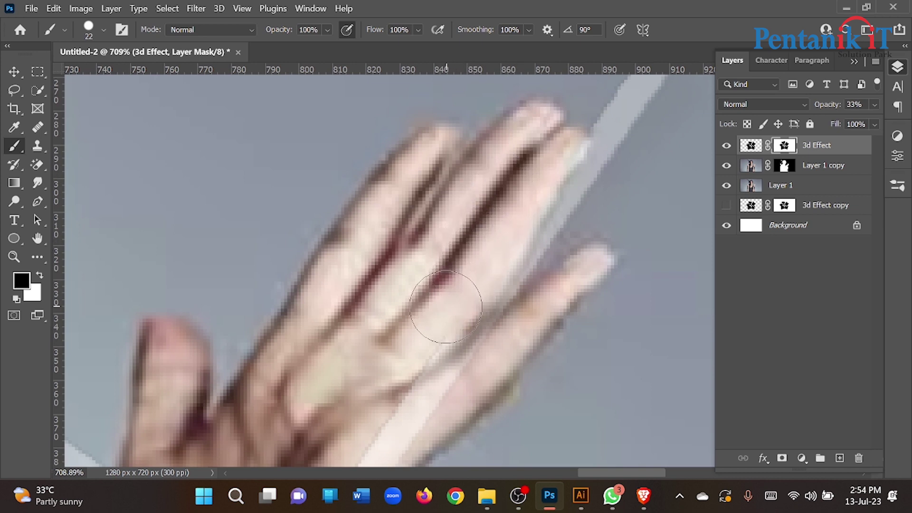
scroll(445, 307, "down", 2)
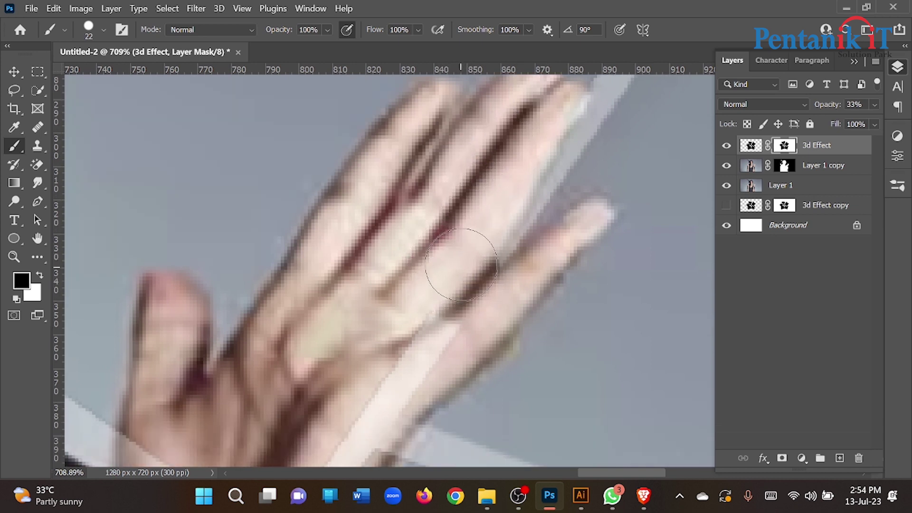
scroll(425, 295, "down", 2)
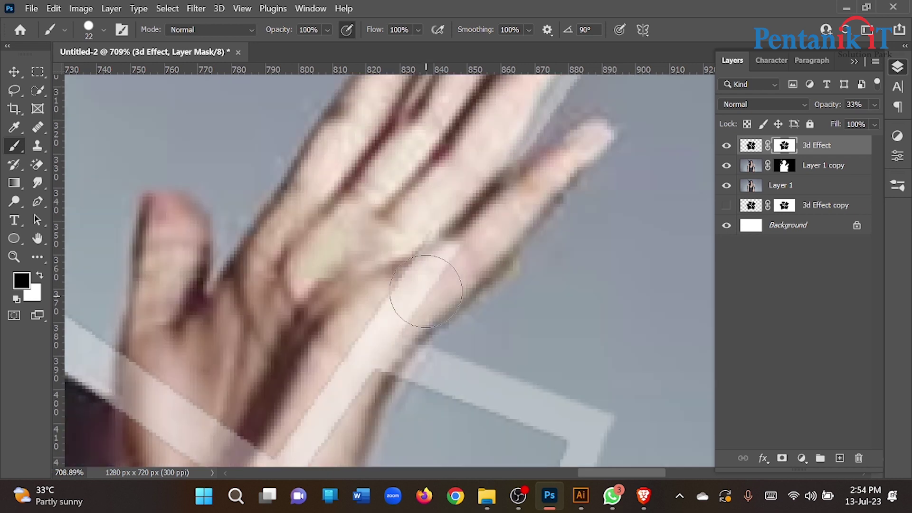
Mask out the rest of the frame crossing the same hand's palm and the base of the thumb.
scroll(426, 295, "down", 2)
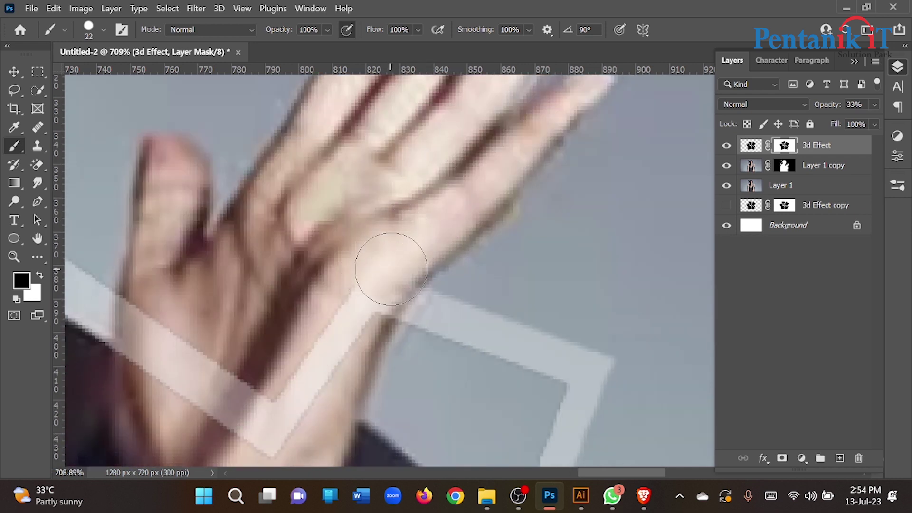
scroll(300, 316, "down", 3)
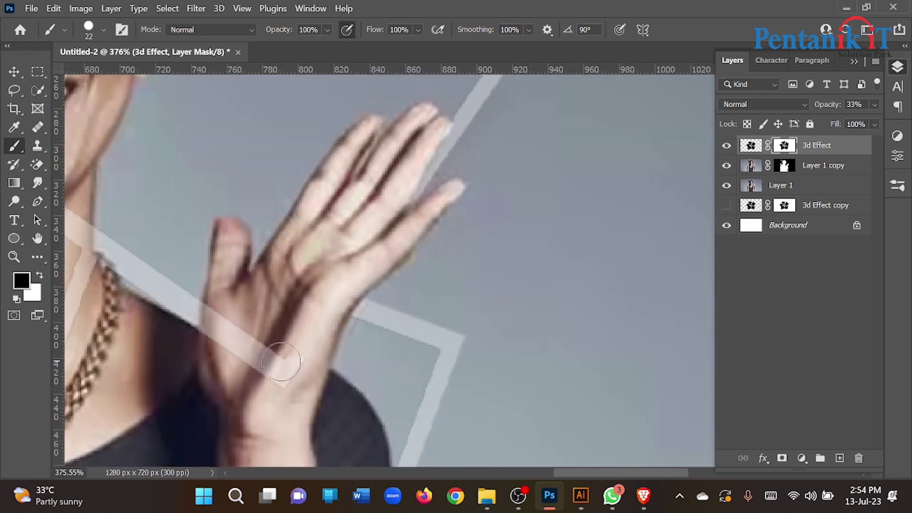
mouse_move(285, 370)
left_mouse_down()
mouse_move(287, 384)
mouse_move(280, 372)
mouse_move(297, 367)
mouse_move(224, 323)
mouse_move(233, 336)
left_mouse_up()
scroll(313, 269, "down", 7)
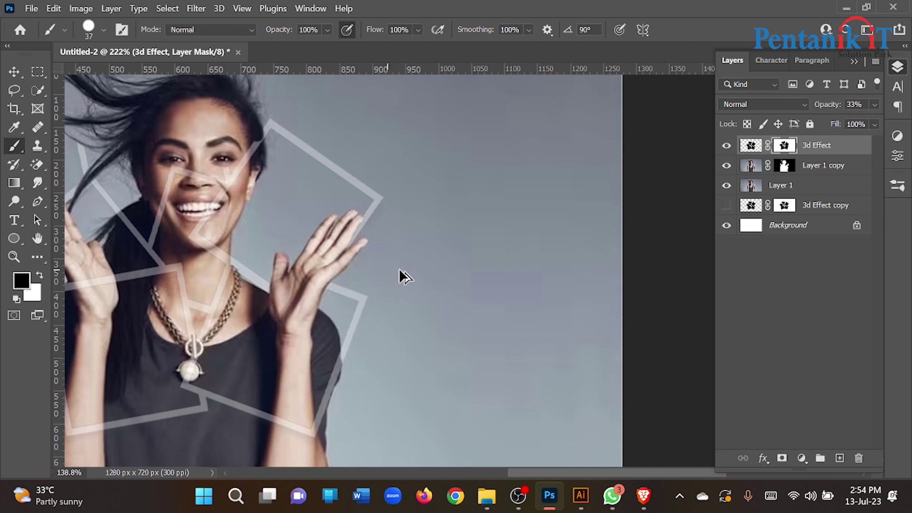
scroll(401, 269, "down", 1)
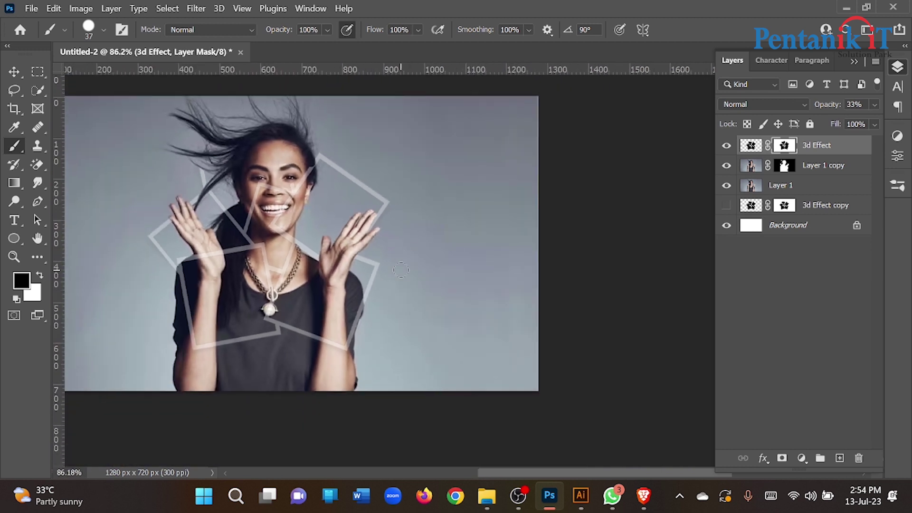
Switch the paint color to white and restore the frame's edge over the hair above the ear with a size 8 brush.
scroll(286, 199, "up", 4)
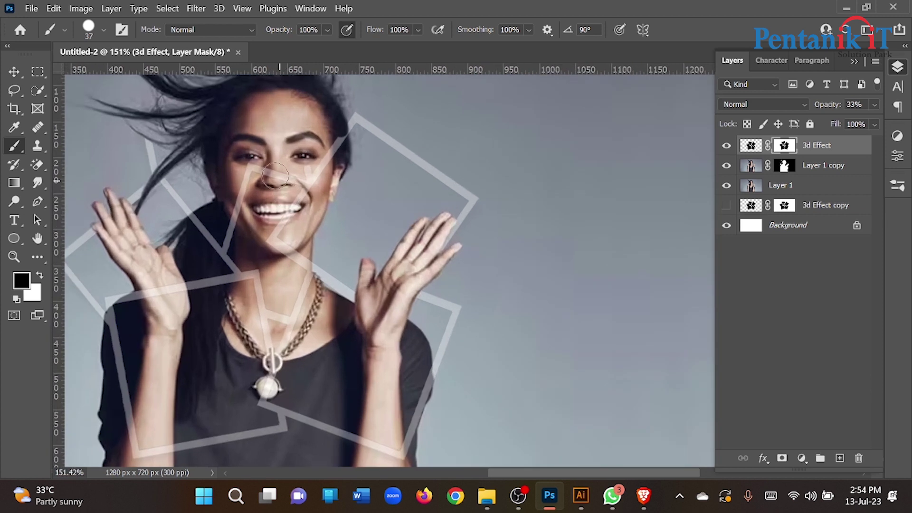
scroll(343, 122, "up", 1)
scroll(343, 121, "up", 2)
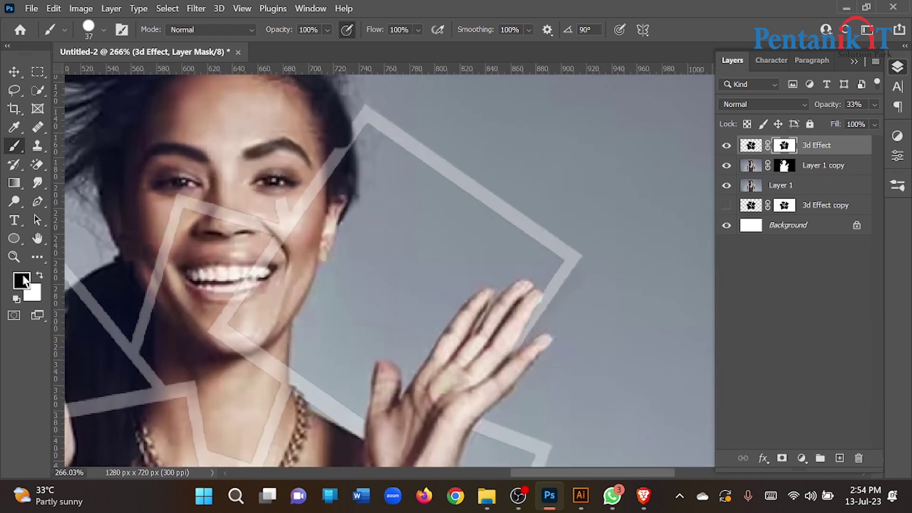
left_click(38, 275)
mouse_move(337, 174)
left_mouse_down()
mouse_move(372, 114)
mouse_move(309, 214)
left_mouse_up()
key("ctrl+z")
key("ctrl+z")
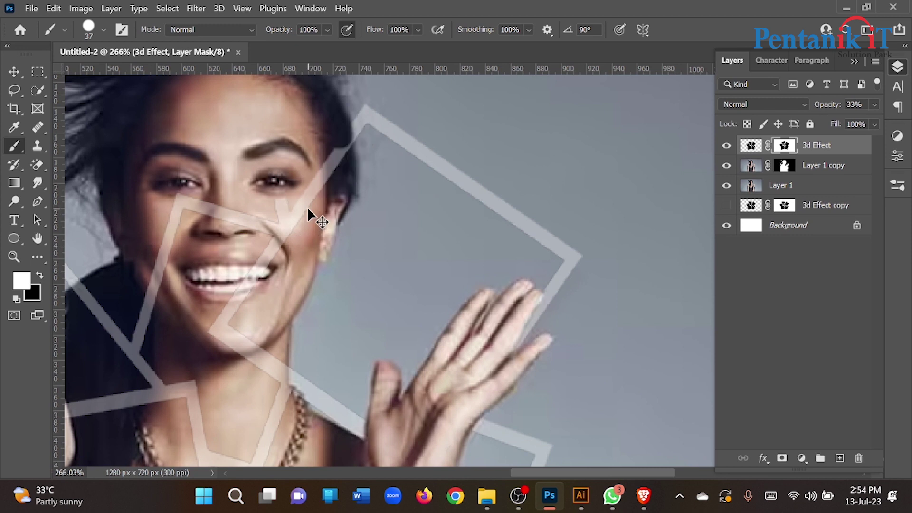
scroll(333, 127, "up", 4)
left_click_drag(369, 120, 300, 136)
left_click_drag(417, 120, 350, 219)
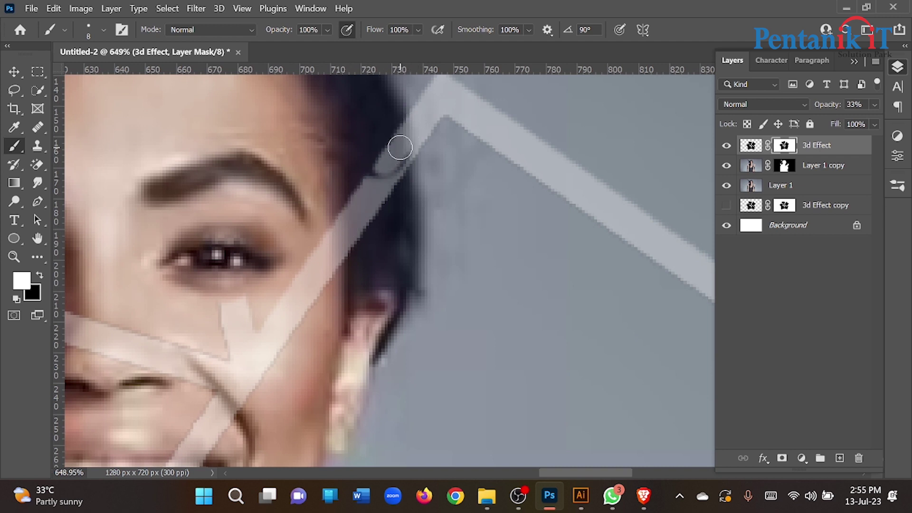
left_click_drag(369, 177, 378, 174)
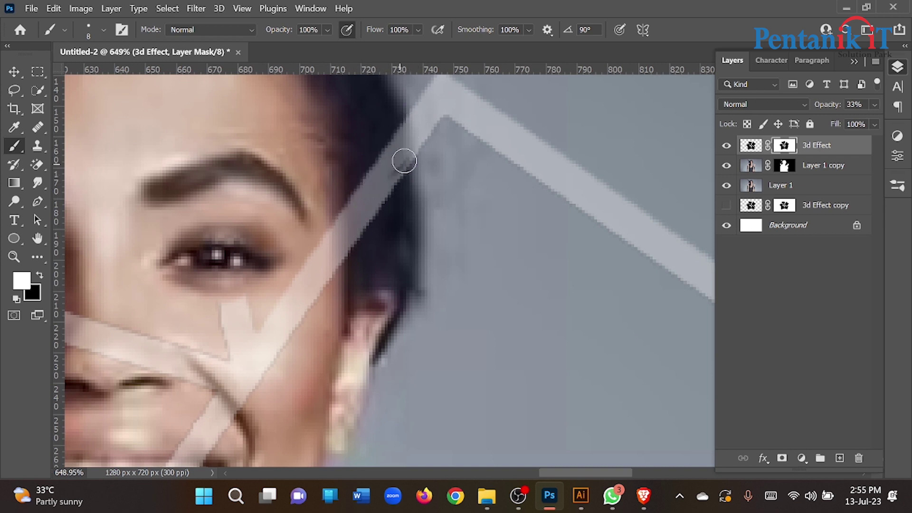
Paint white on the mask with a size 13 brush to restore the frame's side over the eye and eyebrow.
scroll(352, 198, "down", 5)
scroll(281, 234, "up", 3)
mouse_move(283, 248)
left_mouse_down()
mouse_move(308, 248)
mouse_move(274, 147)
left_mouse_up()
key("ctrl+z")
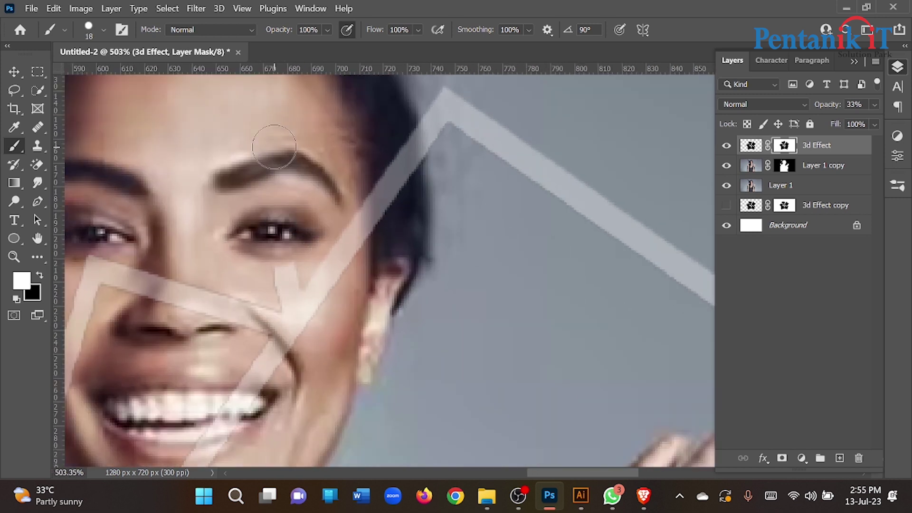
mouse_move(278, 278)
left_mouse_down()
mouse_move(267, 279)
mouse_move(282, 232)
mouse_move(286, 271)
mouse_move(259, 100)
left_mouse_up()
scroll(272, 189, "up", 3)
scroll(272, 189, "up", 2)
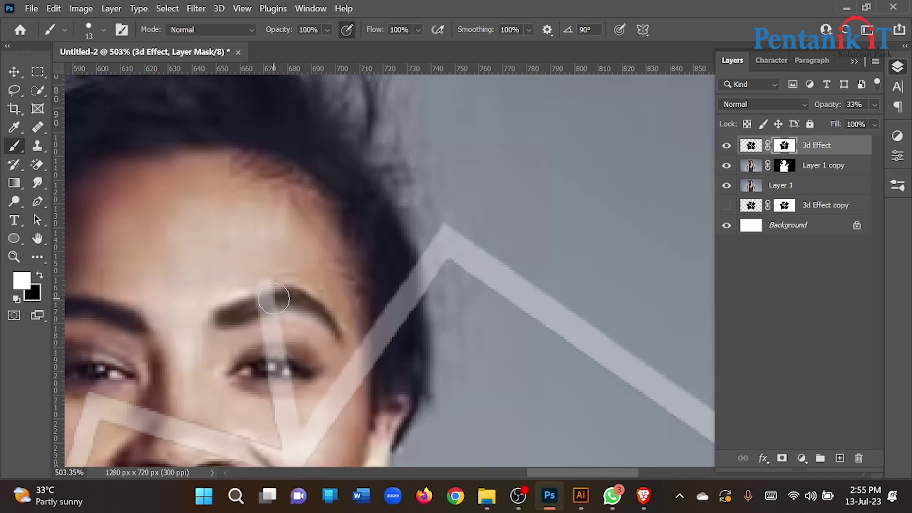
Extend the restored side of the frame from the eyebrow up the forehead toward the hairline.
scroll(281, 278, "down", 4)
scroll(280, 276, "up", 2)
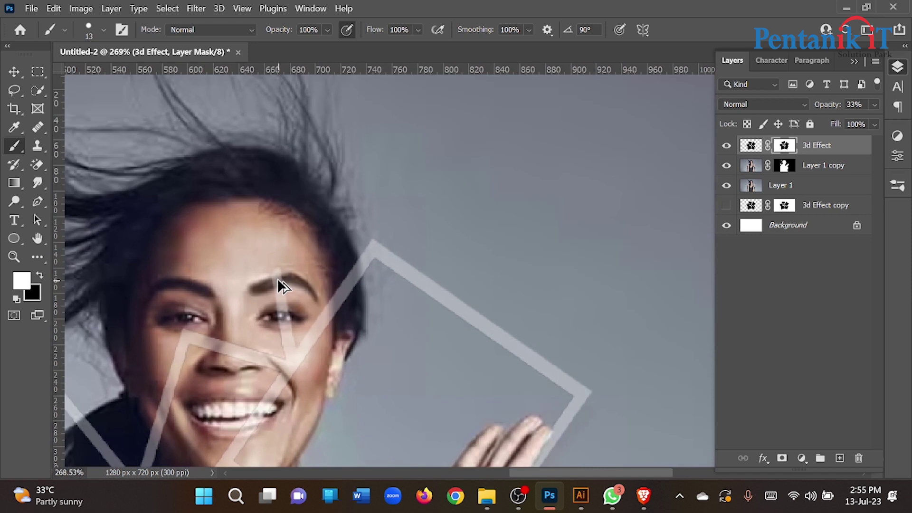
left_click_drag(279, 281, 274, 243)
left_click_drag(258, 182, 249, 139)
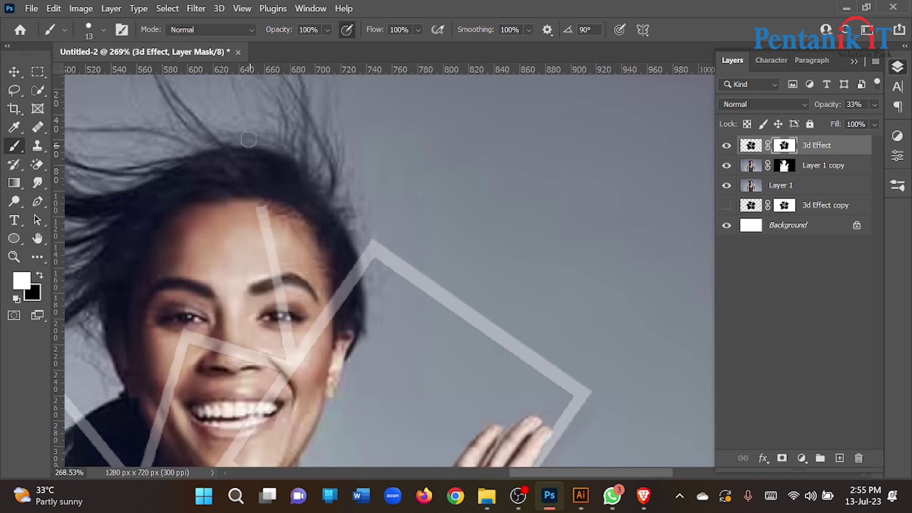
Paint white on the mask to restore the upper edge of the head frame from the forehead across the hair to its outer corner.
left_click_drag(214, 210, 358, 204)
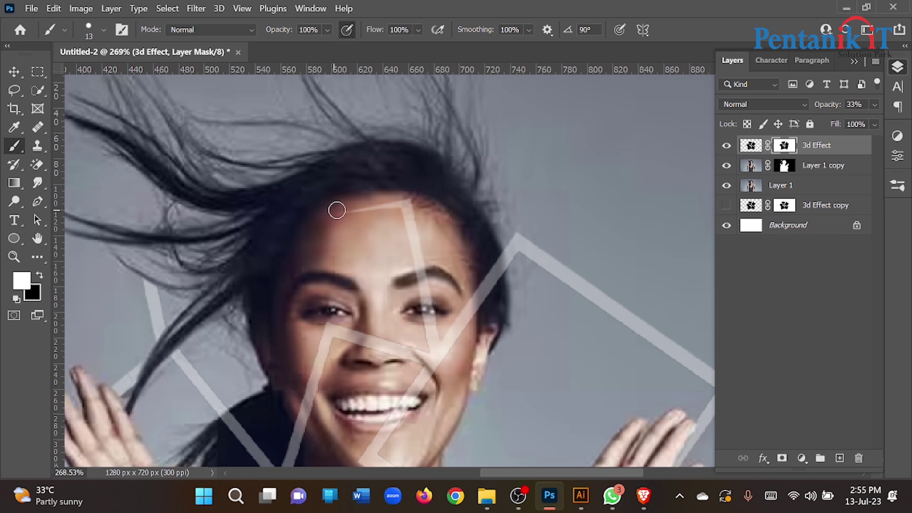
mouse_move(363, 212)
left_mouse_down()
mouse_move(400, 206)
mouse_move(205, 215)
left_mouse_up()
left_click_drag(375, 207, 141, 258)
left_click_drag(230, 256, 121, 275)
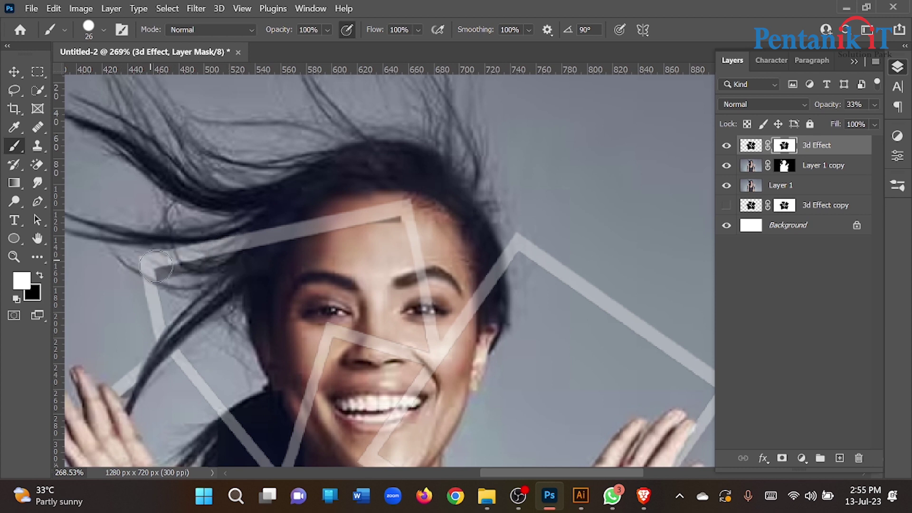
Raise the 3d Effect layer's opacity to 100% and check the frames for leftover black areas.
scroll(293, 242, "up", 3)
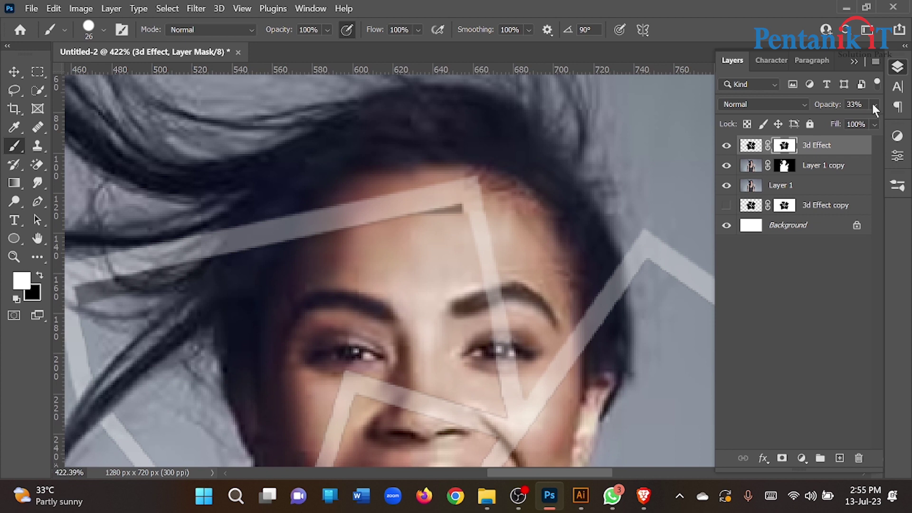
scroll(401, 200, "down", 6)
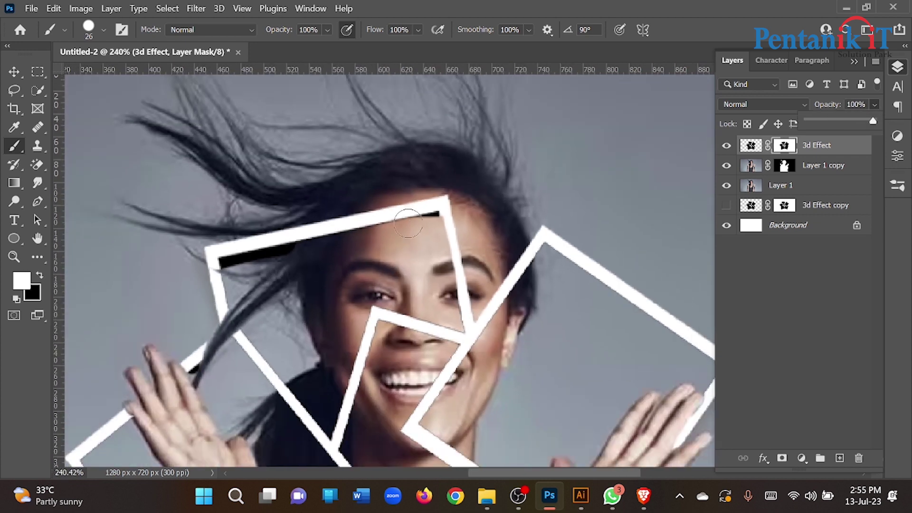
scroll(395, 181, "down", 2)
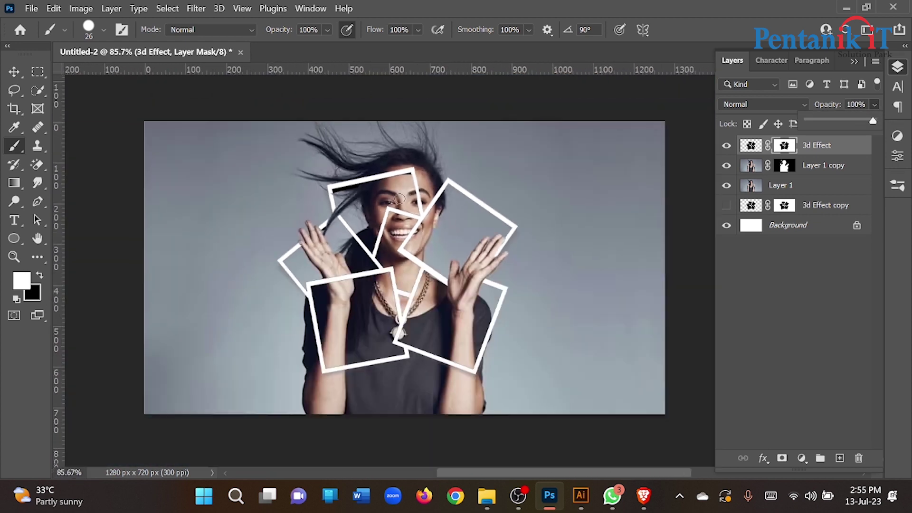
scroll(392, 189, "up", 1)
scroll(411, 176, "up", 2)
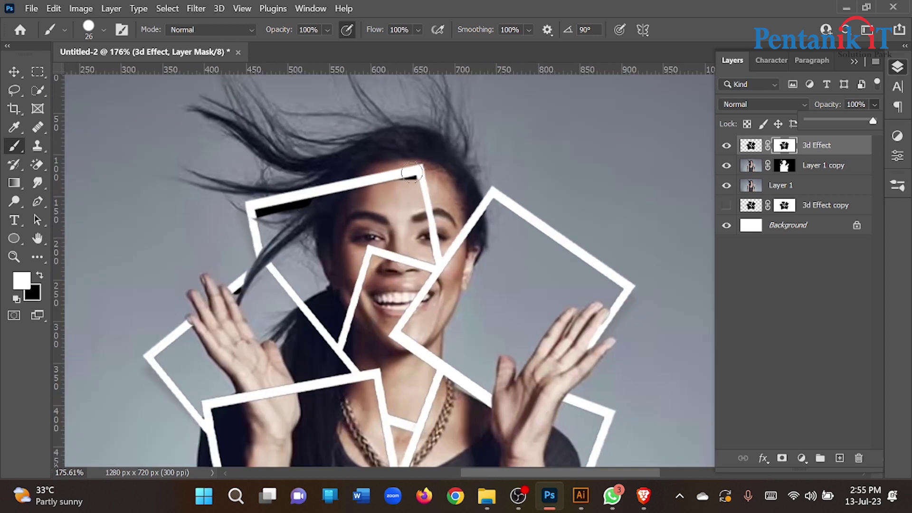
scroll(411, 174, "down", 2)
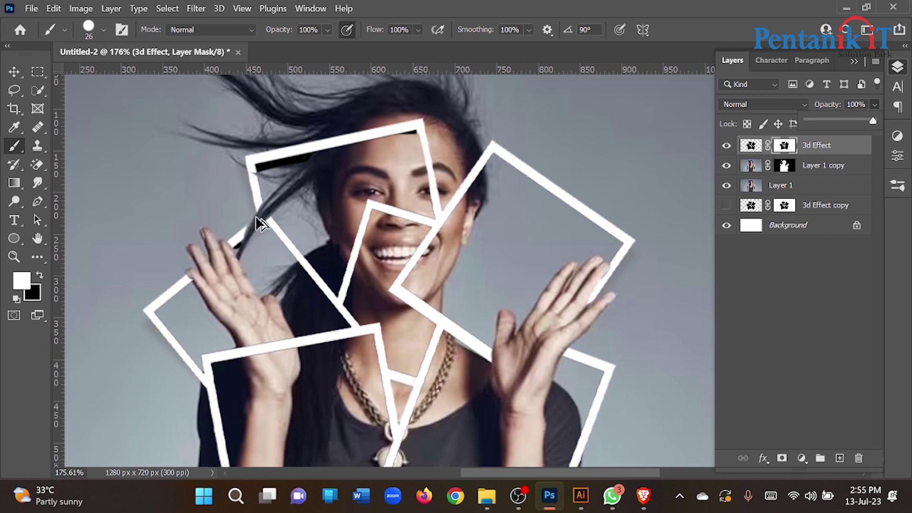
Undo the oversized dab and restore the frame junction over the hair strand beside the raised hand with a size 14 brush.
scroll(255, 219, "up", 5)
left_click(242, 271)
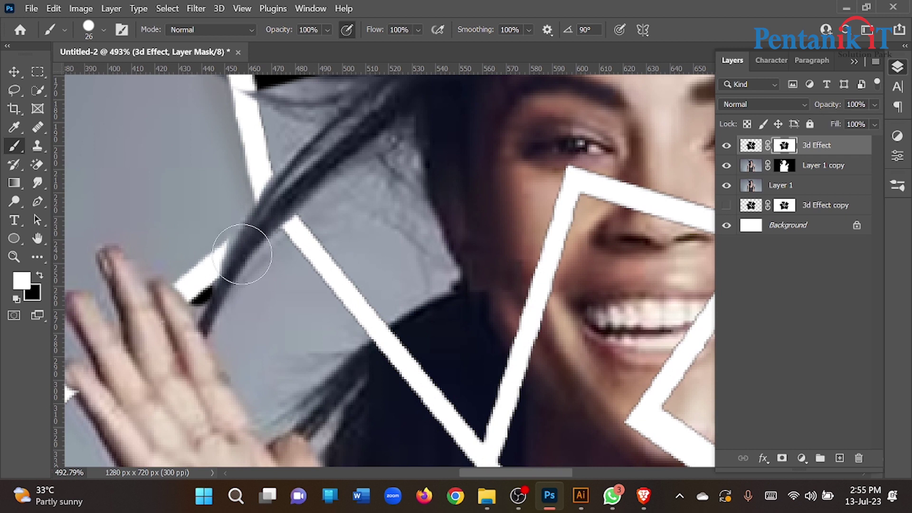
key("ctrl+z")
scroll(247, 236, "up", 3)
mouse_move(236, 248)
left_mouse_down()
mouse_move(212, 256)
mouse_move(214, 269)
mouse_move(309, 185)
left_mouse_up()
mouse_move(253, 227)
left_mouse_down()
mouse_move(319, 175)
mouse_move(255, 223)
mouse_move(314, 177)
mouse_move(273, 185)
mouse_move(265, 176)
mouse_move(277, 110)
mouse_move(267, 181)
mouse_move(266, 114)
mouse_move(262, 134)
mouse_move(306, 227)
mouse_move(287, 191)
mouse_move(329, 231)
mouse_move(301, 201)
mouse_move(323, 253)
mouse_move(297, 220)
mouse_move(270, 228)
mouse_move(282, 189)
left_mouse_up()
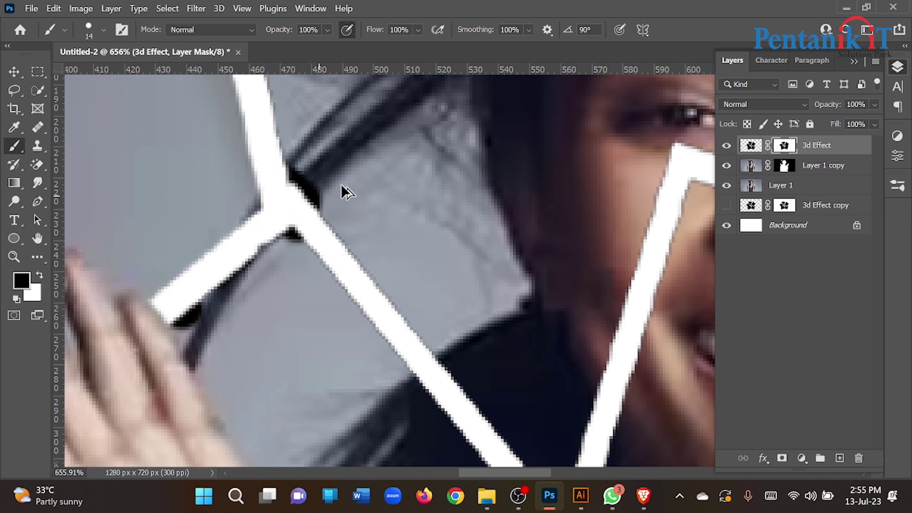
Lasso the black leftover beside the frame junction on the 3d Effect layer's image, delete it, and deselect.
scroll(334, 189, "up", 3)
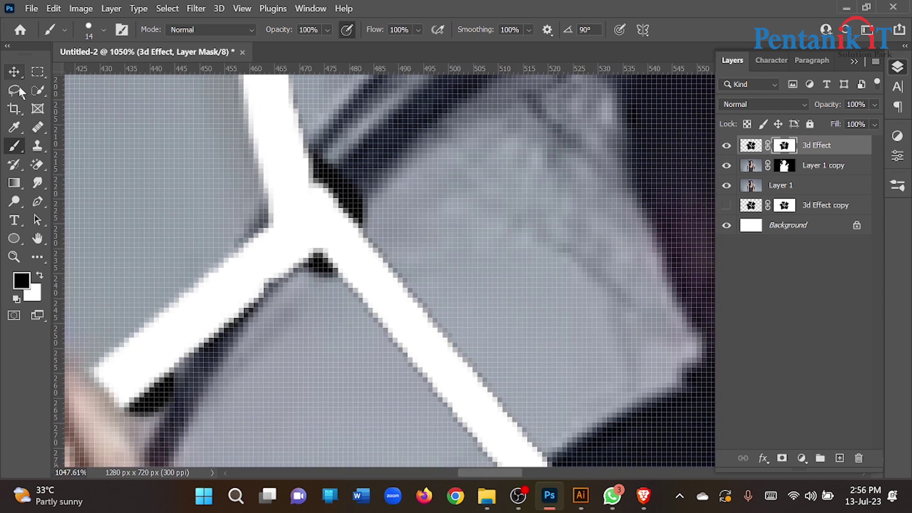
left_click(19, 90)
scroll(386, 184, "up", 5)
key("ctrl+2")
mouse_move(327, 109)
left_mouse_down()
mouse_move(336, 162)
mouse_move(361, 216)
left_mouse_up()
mouse_move(575, 325)
left_mouse_down()
mouse_move(418, 148)
mouse_move(352, 124)
left_mouse_up()
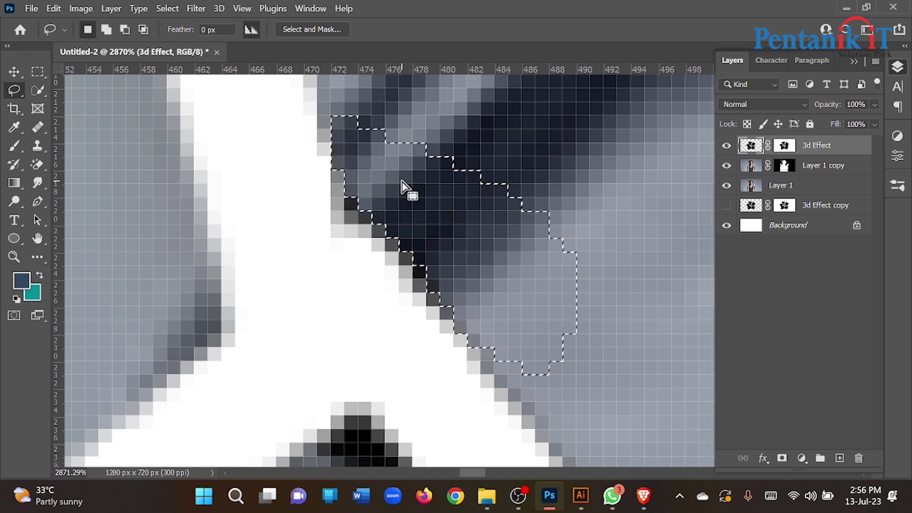
key("ctrl+d")
Lasso and delete the black leftover in the inner angle beneath the frame junction.
scroll(459, 209, "down", 6)
scroll(455, 293, "up", 4)
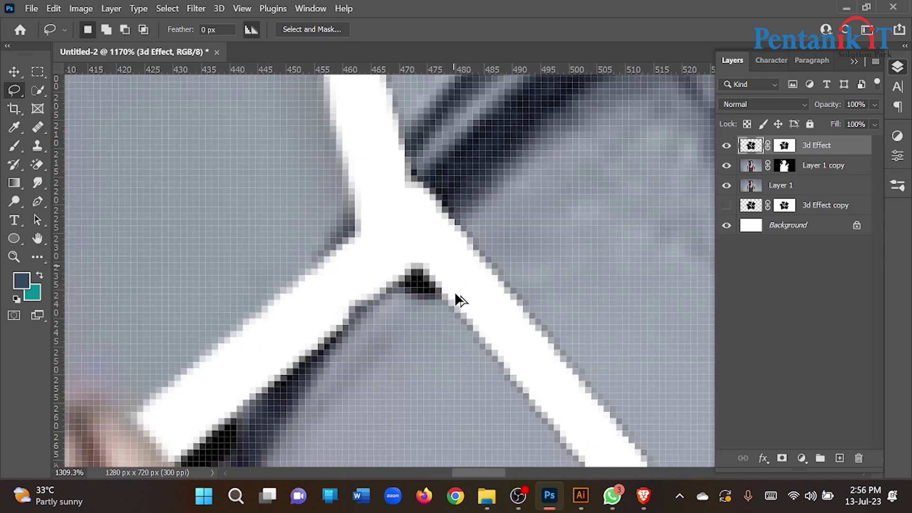
left_click_drag(426, 268, 397, 277)
left_click_drag(451, 321, 454, 309)
key("Delete")
key("ctrl+d")
Lasso and delete the black leftover along the frame's lower edge beside the fingertip.
left_click_drag(342, 308, 452, 195)
mouse_move(352, 300)
left_mouse_down()
mouse_move(292, 338)
mouse_move(285, 357)
mouse_move(337, 366)
mouse_move(356, 306)
left_mouse_up()
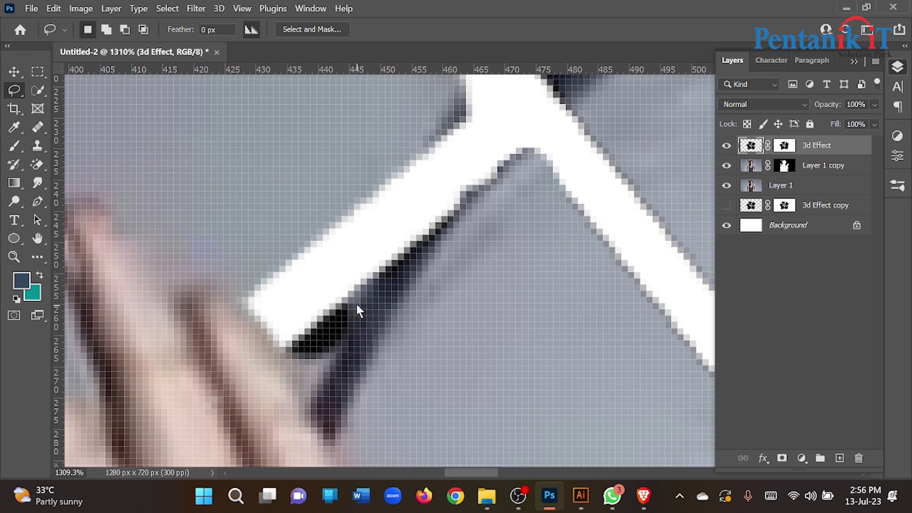
key("ctrl+d")
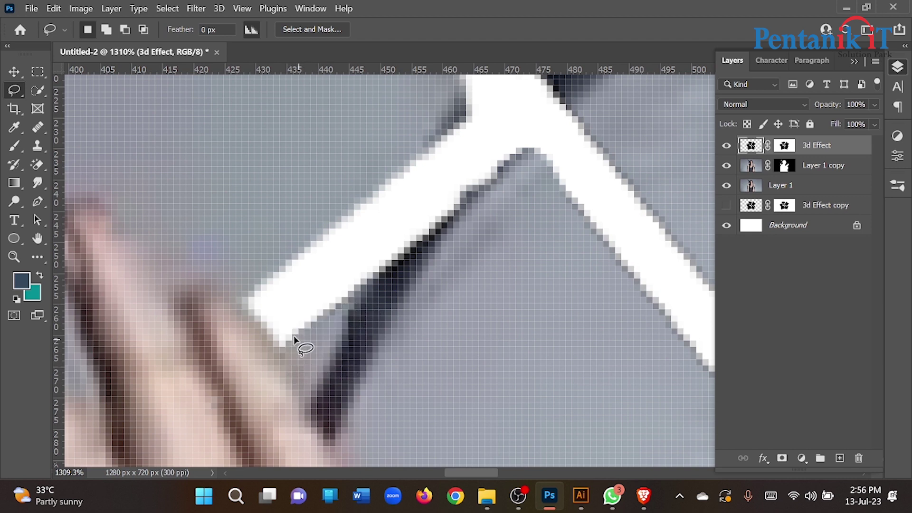
scroll(267, 306, "down", 3)
scroll(267, 306, "down", 5)
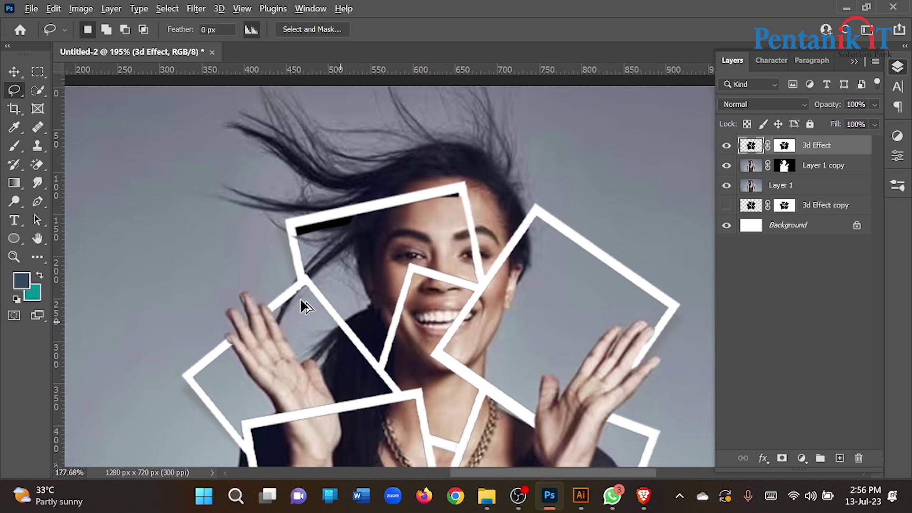
Draw a closed pen path around the black strips beneath the head frame's upper edge, following its inner edge from corner to corner.
scroll(471, 199, "up", 7)
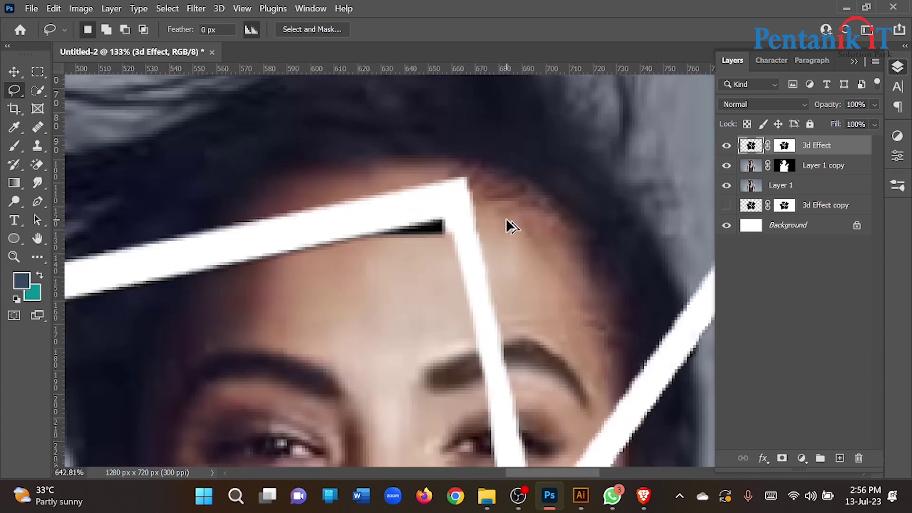
scroll(506, 226, "up", 2)
scroll(506, 227, "left", 6)
left_click(38, 201)
left_click_drag(531, 309, 654, 177)
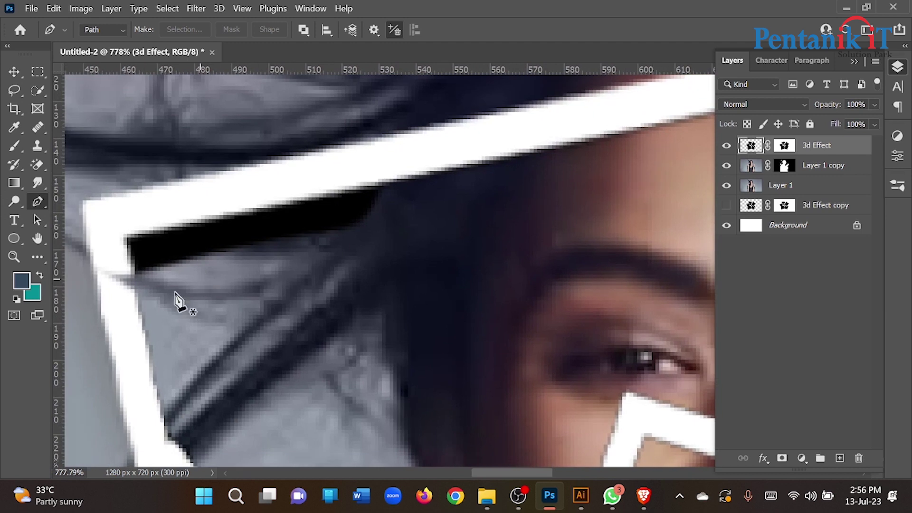
left_click(141, 311)
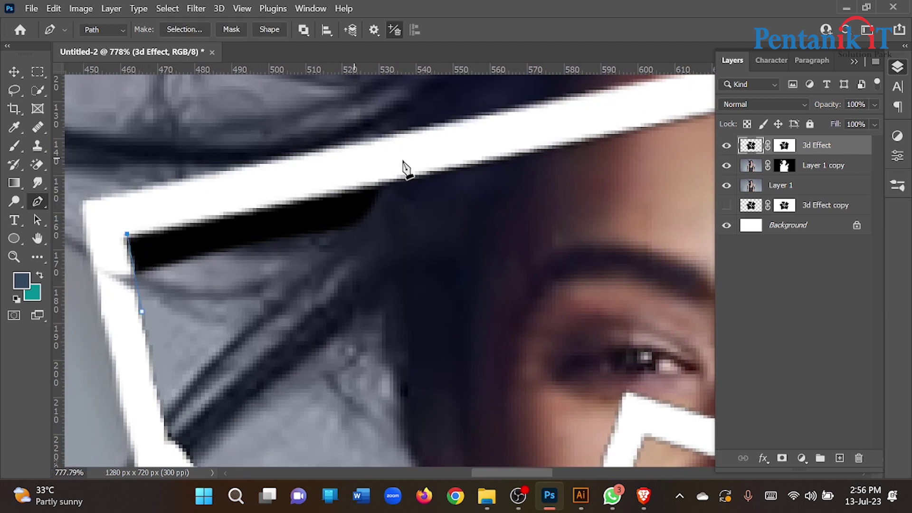
scroll(275, 209, "down", 5)
scroll(450, 192, "up", 8)
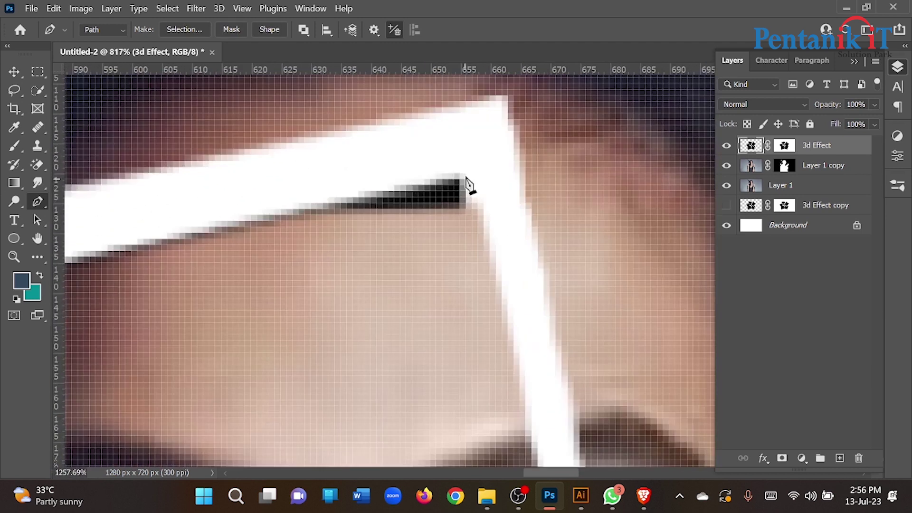
left_click(465, 174)
scroll(496, 276, "down", 4)
left_click(496, 267)
left_click_drag(296, 327, 225, 339)
left_click_drag(118, 357, 131, 354)
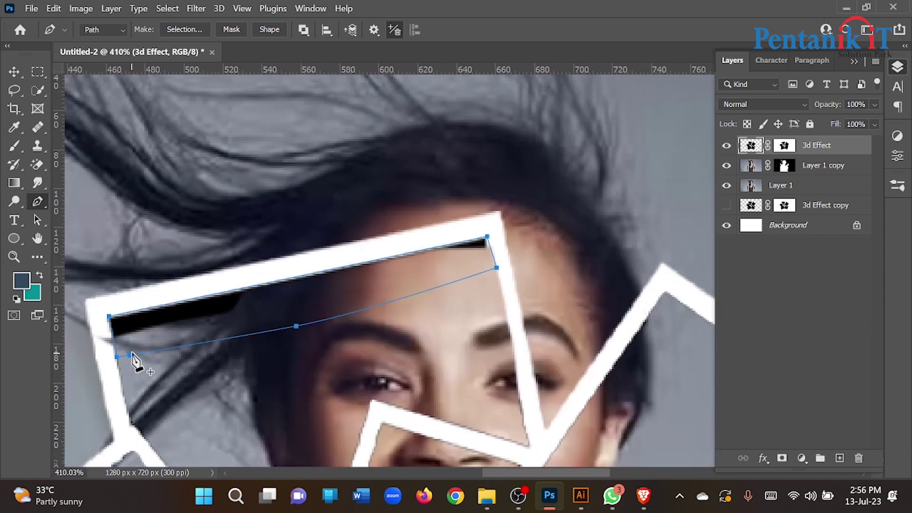
Convert the path to a new selection with a 0-pixel feather radius, delete the black strips, and deselect.
right_click(132, 356)
left_click(173, 88)
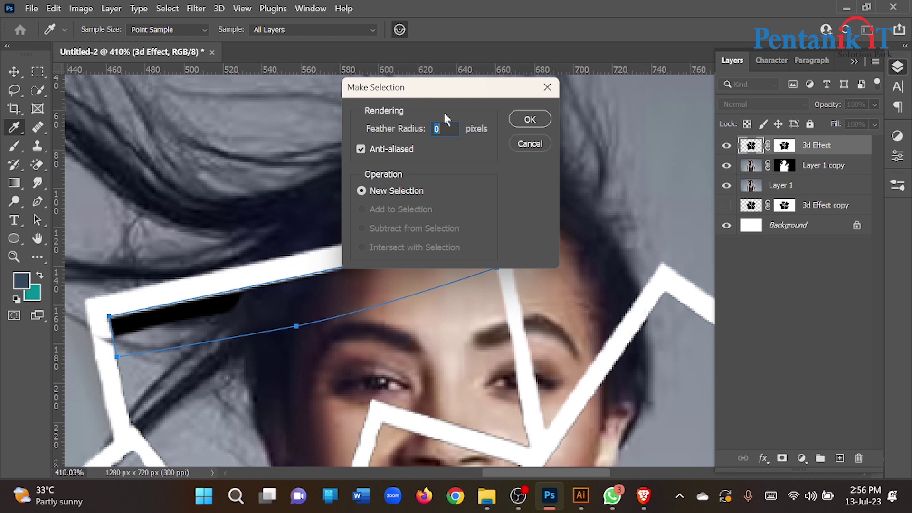
left_click(510, 120)
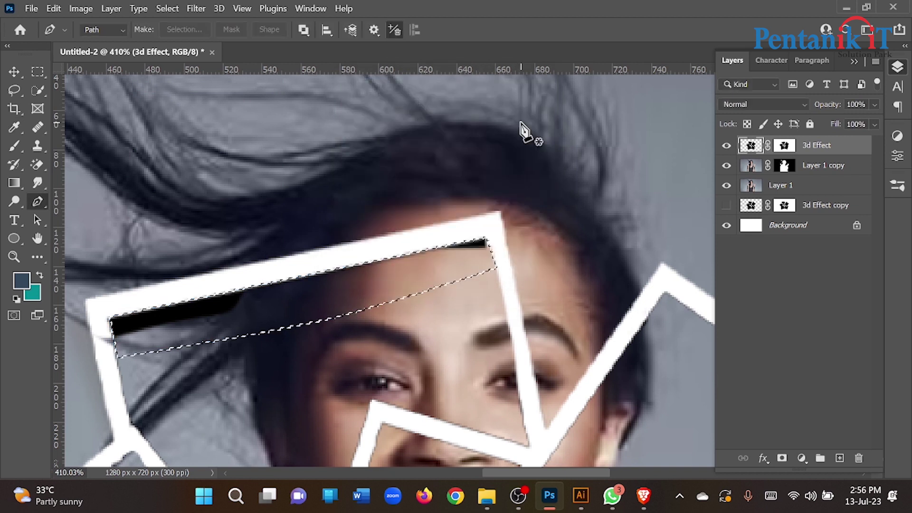
key("Delete")
key("ctrl+d")
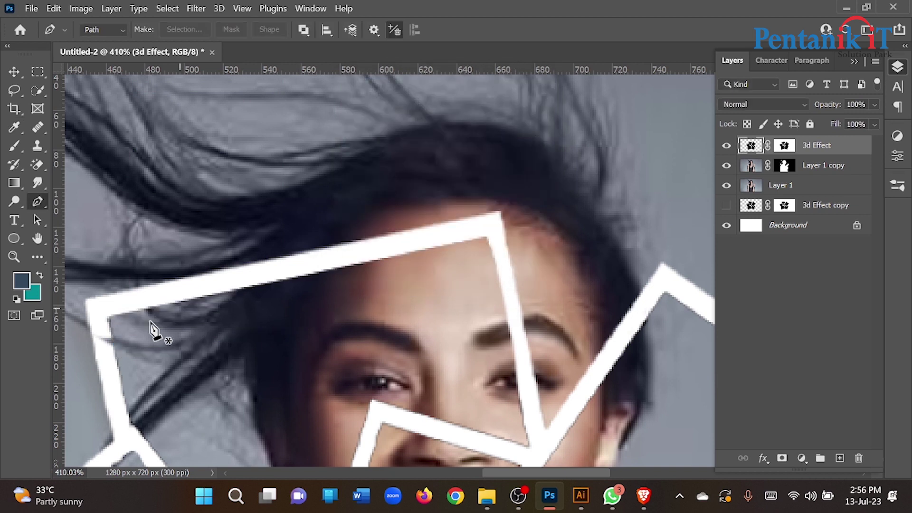
Paint white on the 3d Effect mask with a size 14 brush to close the gap in the head frame's side over the hair.
scroll(103, 331, "up", 3)
left_click(14, 71)
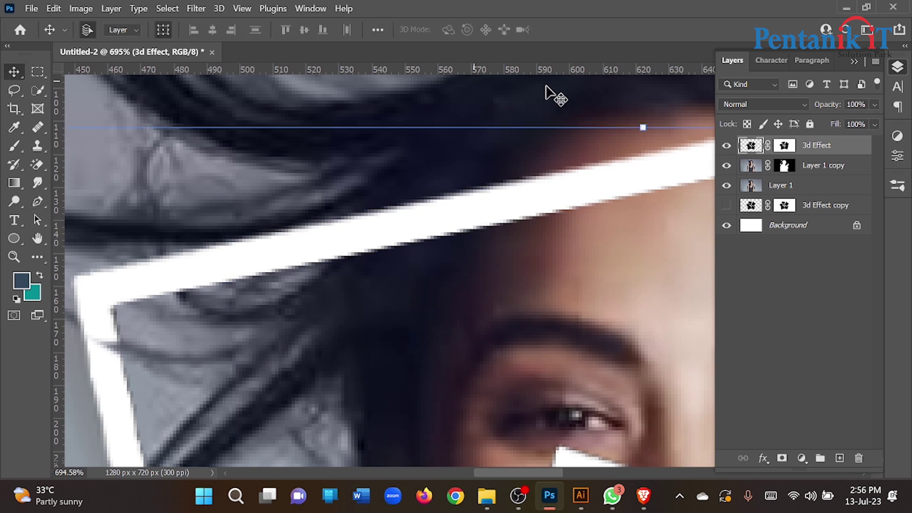
key("d")
left_click(15, 145)
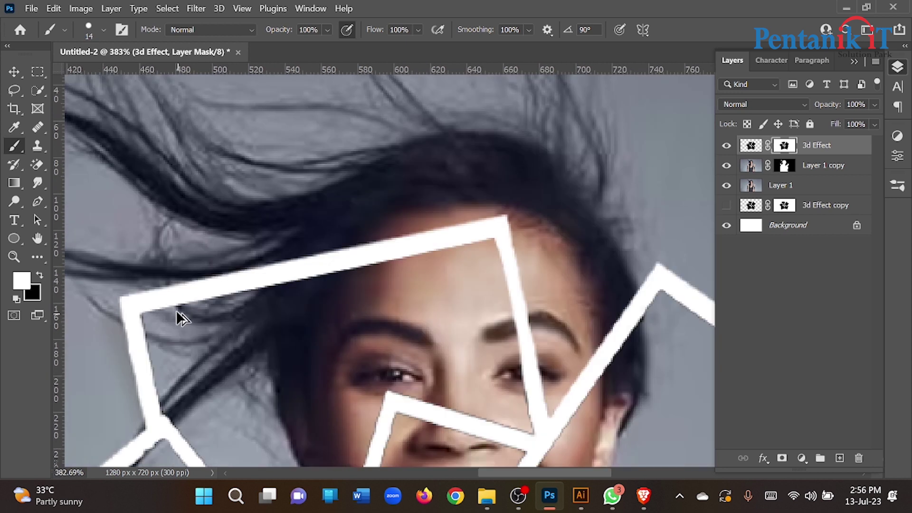
scroll(176, 310, "down", 8)
left_click_drag(155, 290, 257, 244)
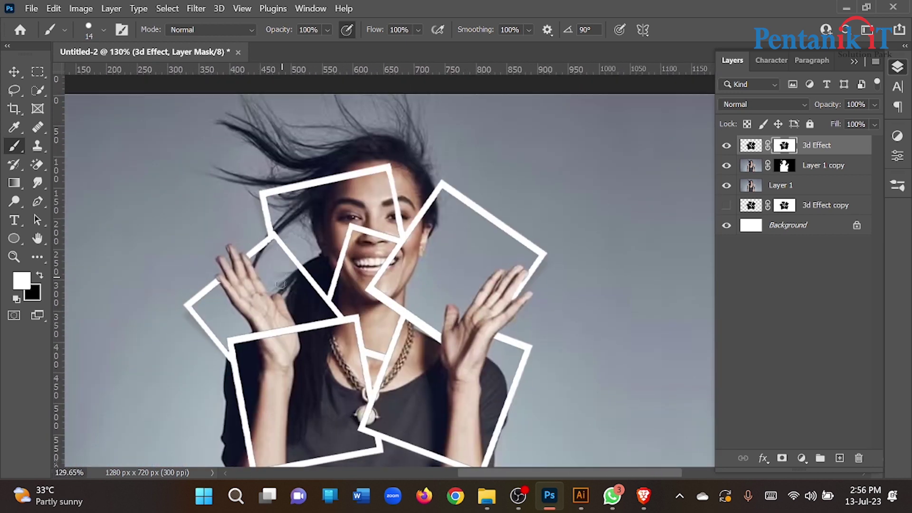
scroll(356, 269, "up", 1)
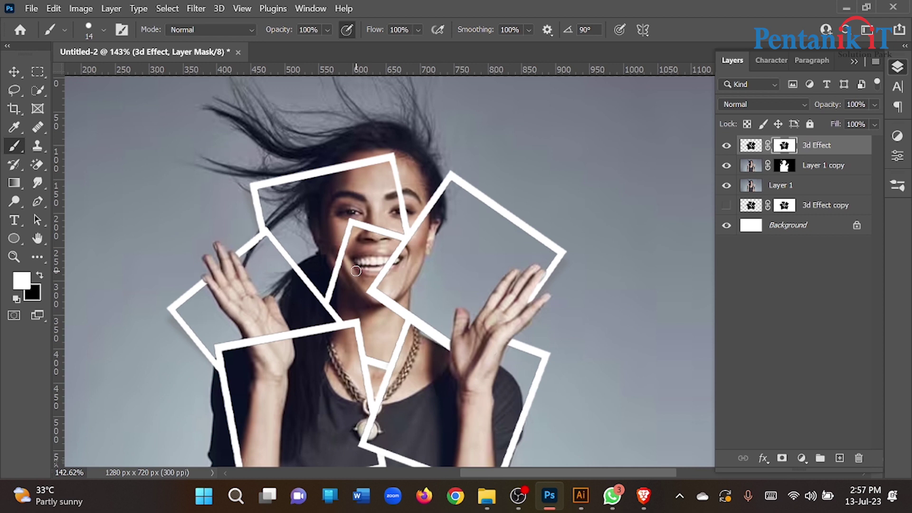
Select Layer 1 and trace a pen path down the lower-left frame's outer side and along its bottom edge to the neighbouring frame.
scroll(356, 271, "down", 5)
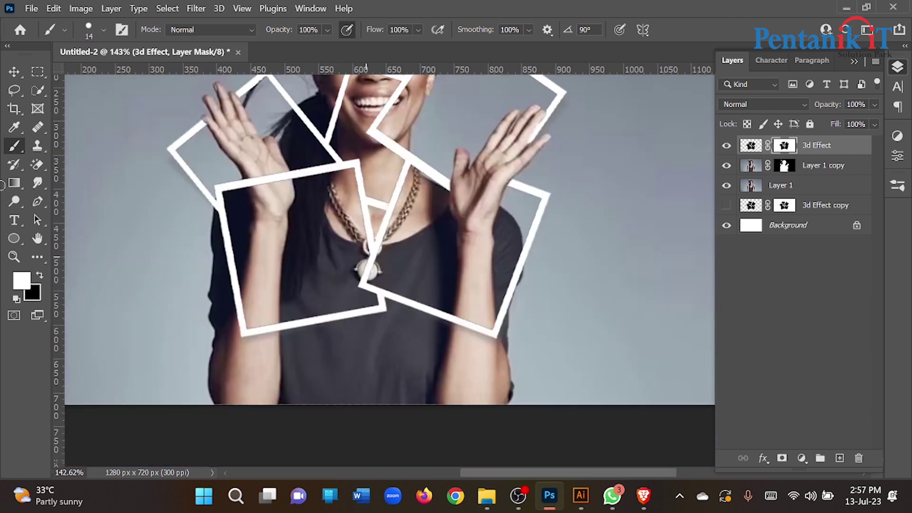
left_click(14, 72)
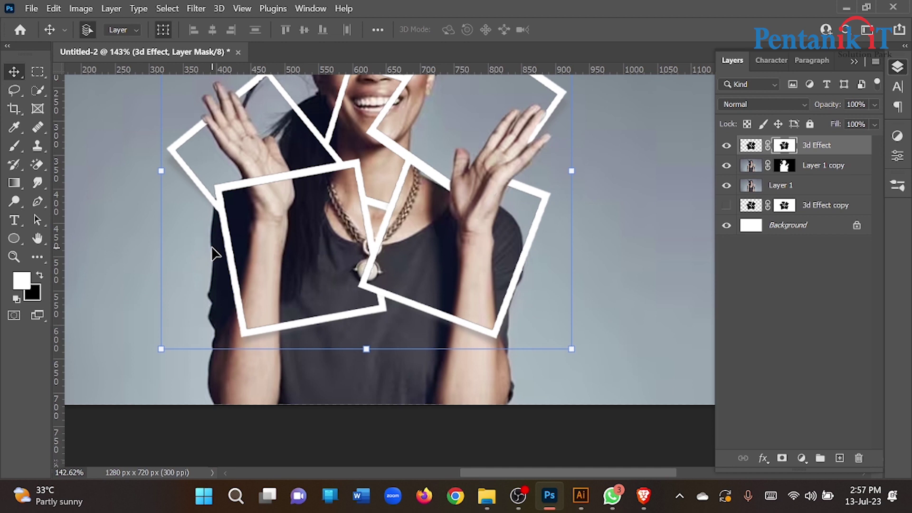
left_click(98, 241)
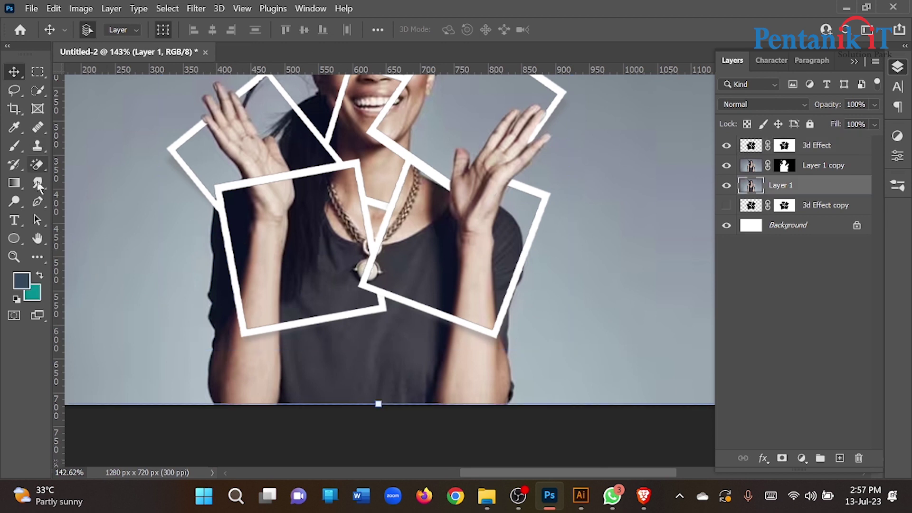
left_click(37, 202)
scroll(226, 209, "up", 3)
scroll(227, 206, "up", 5)
left_click(169, 178)
left_click(223, 226)
scroll(225, 232, "down", 3)
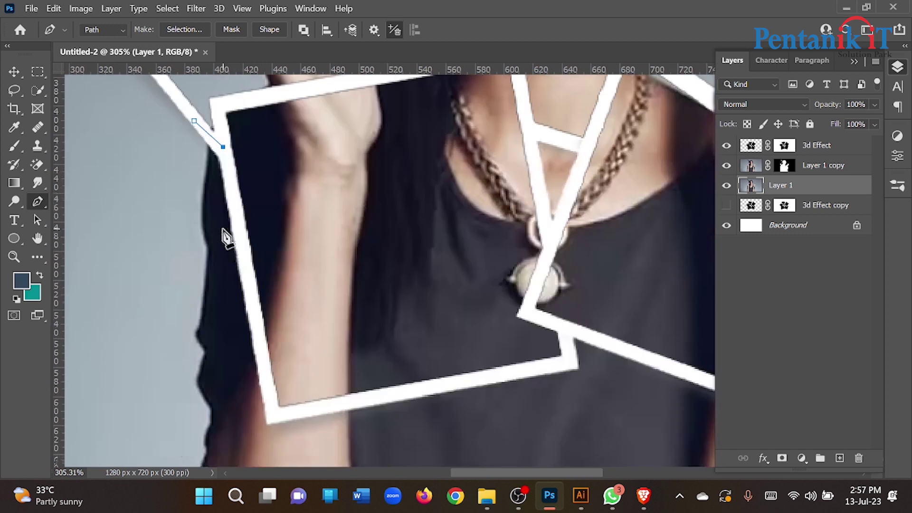
left_click(273, 414)
scroll(401, 377, "right", 3)
left_click(432, 343)
left_click(428, 308)
Continue the pen path along the lower-right frame's bottom edge, around its corner and up its outer side.
scroll(545, 330, "down", 2)
scroll(546, 329, "right", 3)
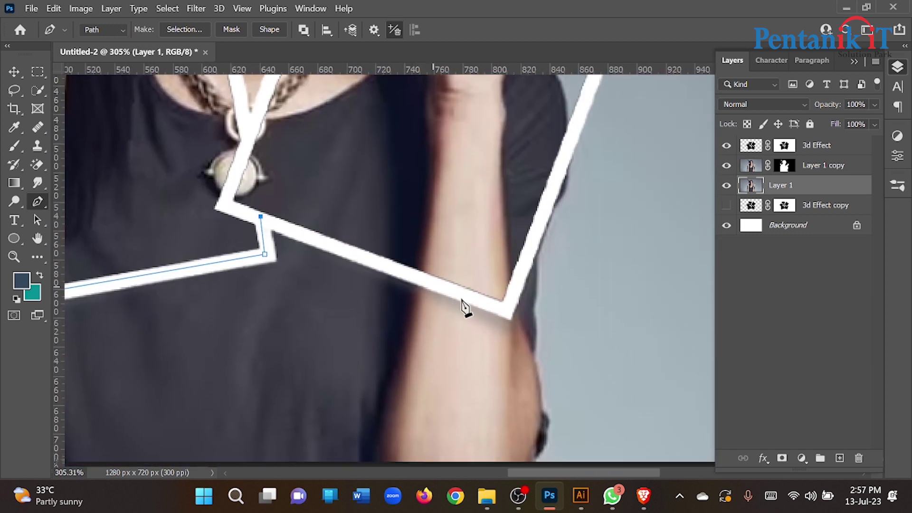
left_click(503, 307)
scroll(570, 247, "up", 2)
left_click(578, 189)
Close the pen path with a wide curved loop around the area below the frames, back to the starting point on the left side.
scroll(583, 201, "down", 6)
left_click_drag(633, 297, 440, 425)
left_click_drag(457, 421, 301, 403)
left_click_drag(245, 322, 255, 222)
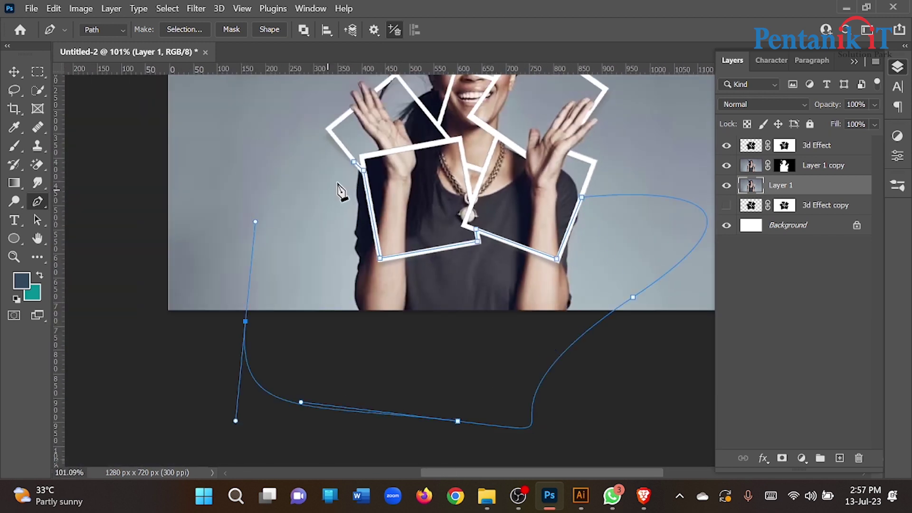
left_click(356, 164)
Convert the path to a new selection with a 0-pixel feather radius and delete the area below the frames from Layer 1 copy.
right_click(351, 157)
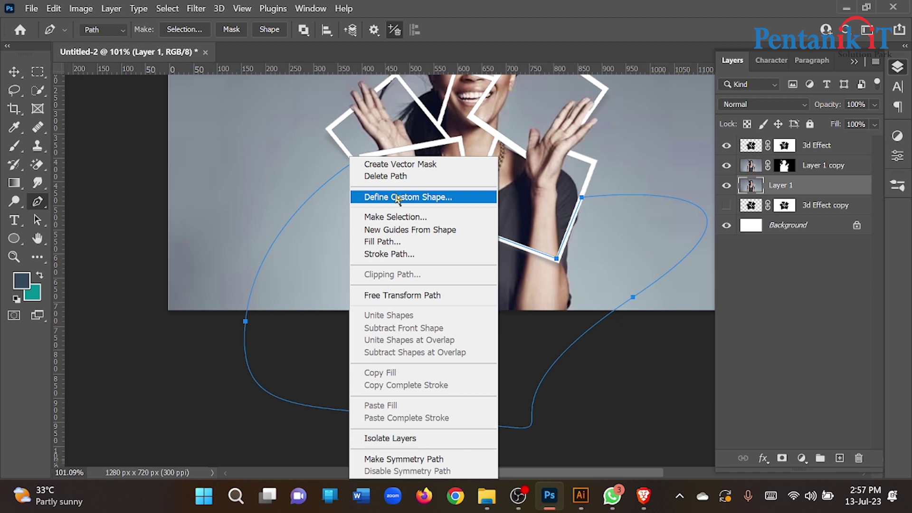
left_click(399, 216)
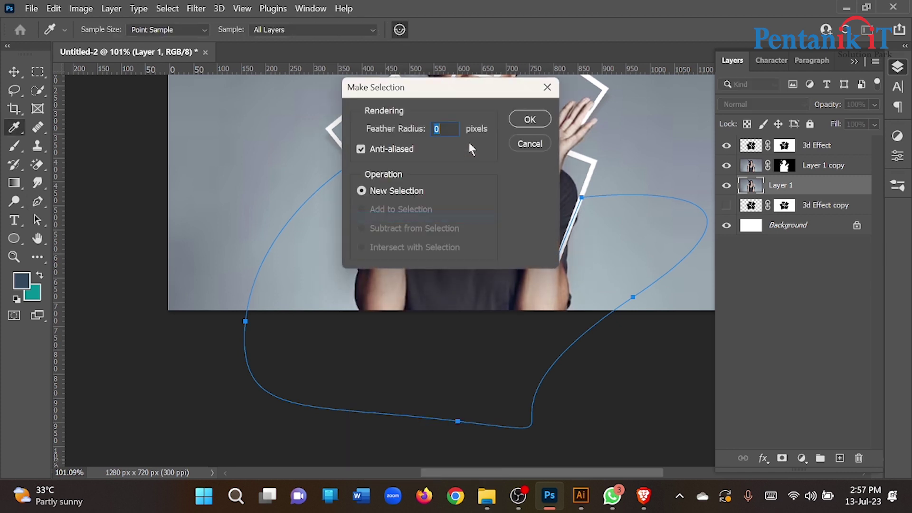
left_click(524, 123)
scroll(442, 213, "up", 2)
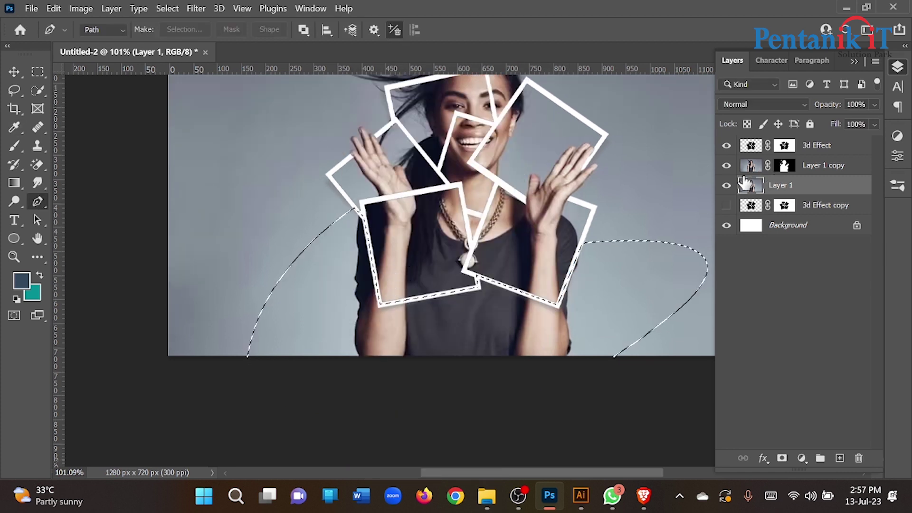
left_click(726, 185)
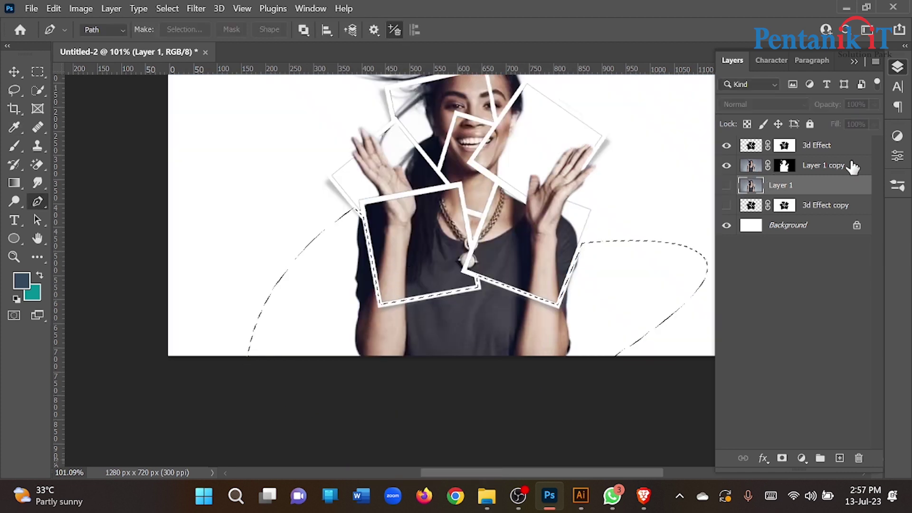
left_click(726, 187)
left_click(823, 170)
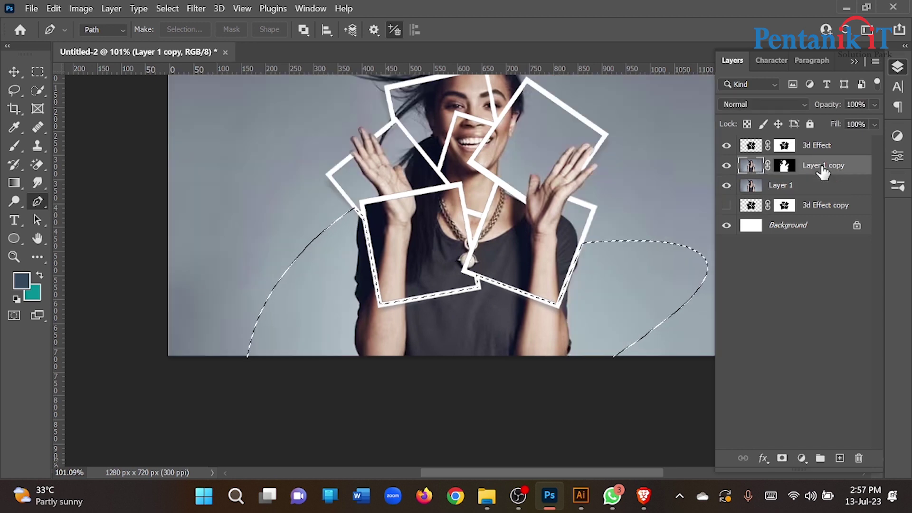
left_click(814, 190)
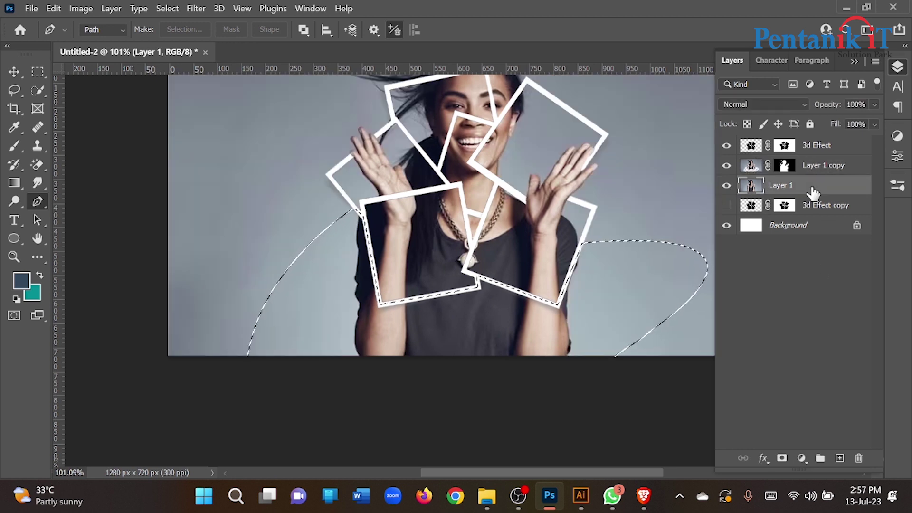
key("Delete")
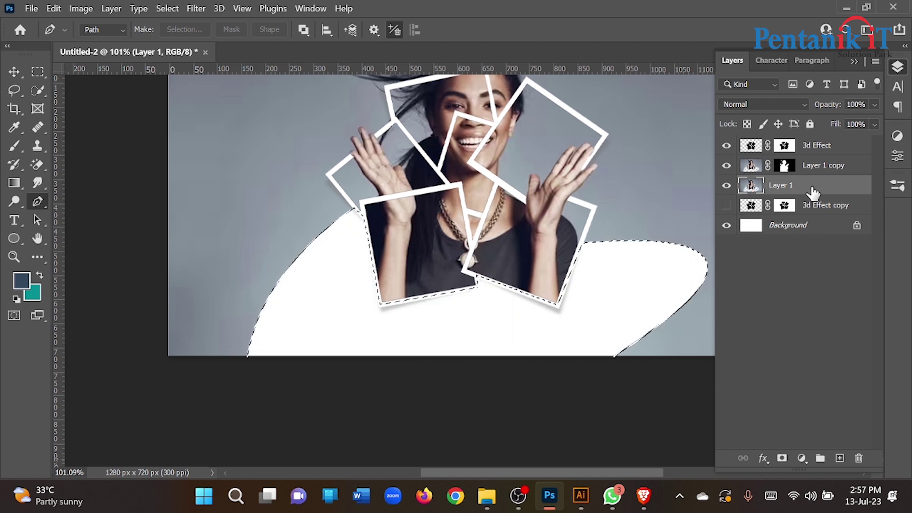
key("ctrl+z")
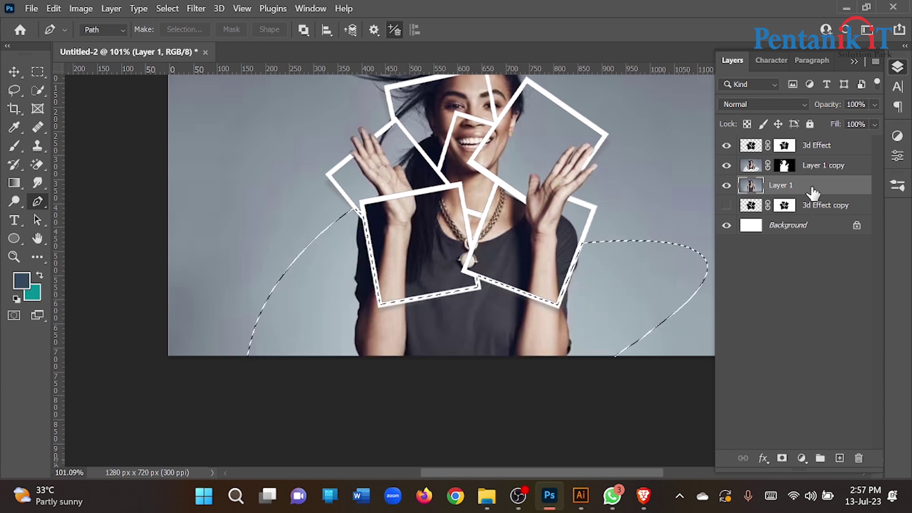
Clear the selection and briefly hide Layer 1 to check the cut-out collage against the white background.
left_click(726, 186)
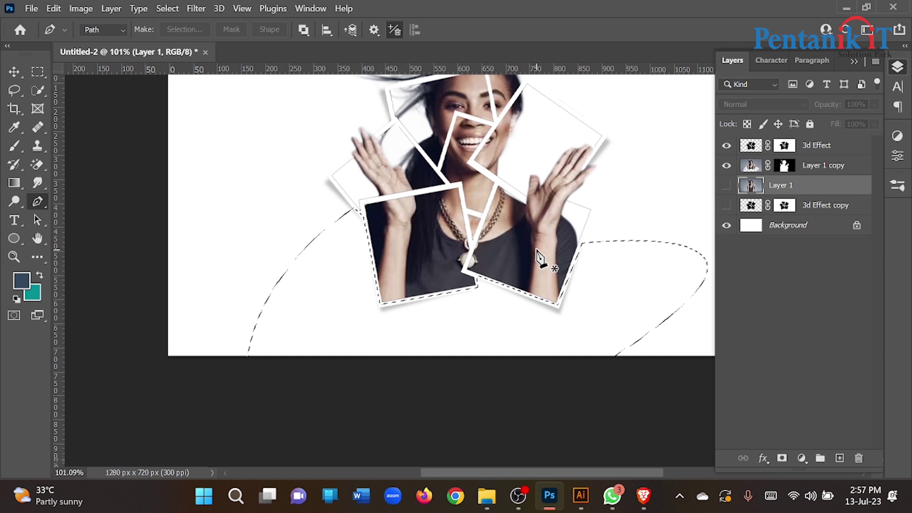
key("ctrl+d")
scroll(263, 259, "down", 3)
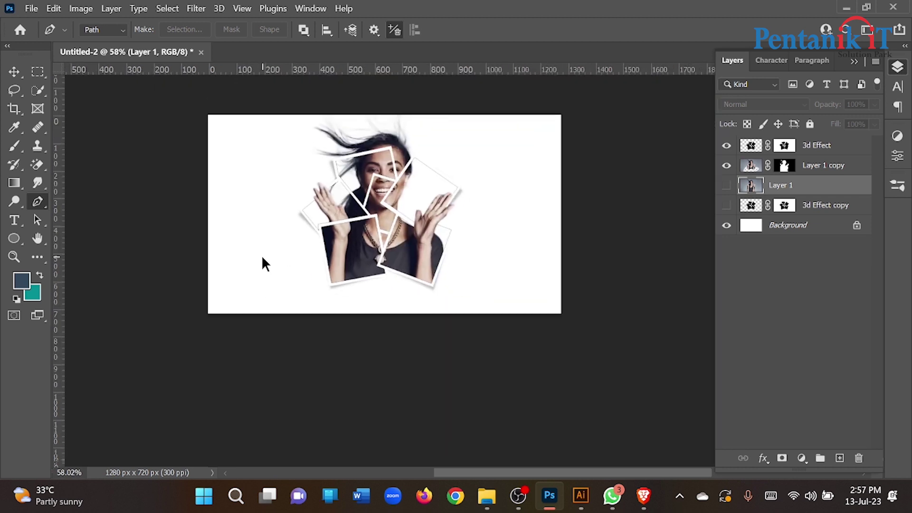
scroll(334, 219, "up", 2)
left_click(726, 185)
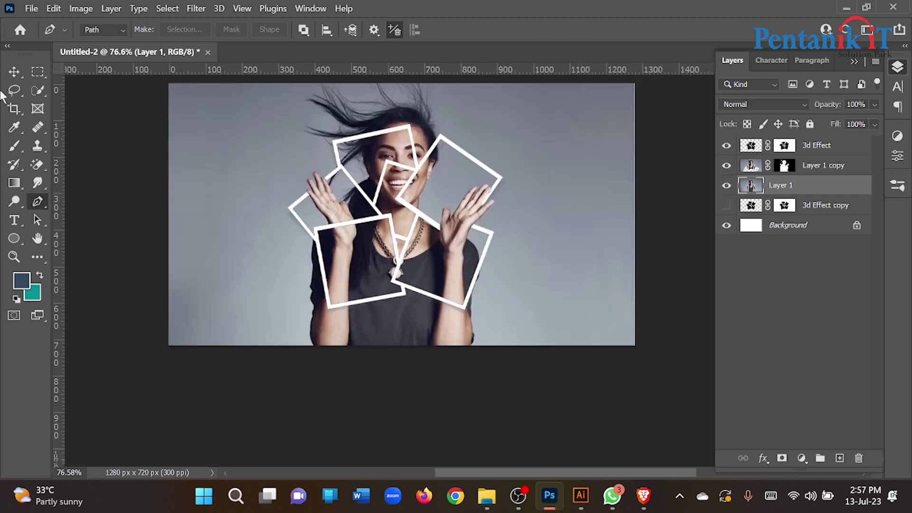
Unlock the Background layer and add a Gradient Overlay effect to it.
left_click(14, 72)
left_click(857, 227)
mouse_move(796, 232)
left_mouse_down()
mouse_move(786, 190)
mouse_move(795, 235)
left_mouse_up()
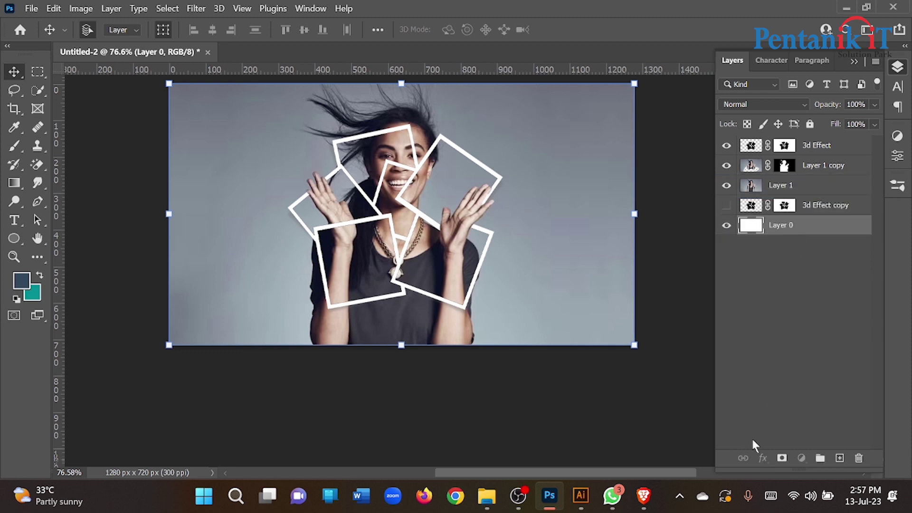
left_click(763, 458)
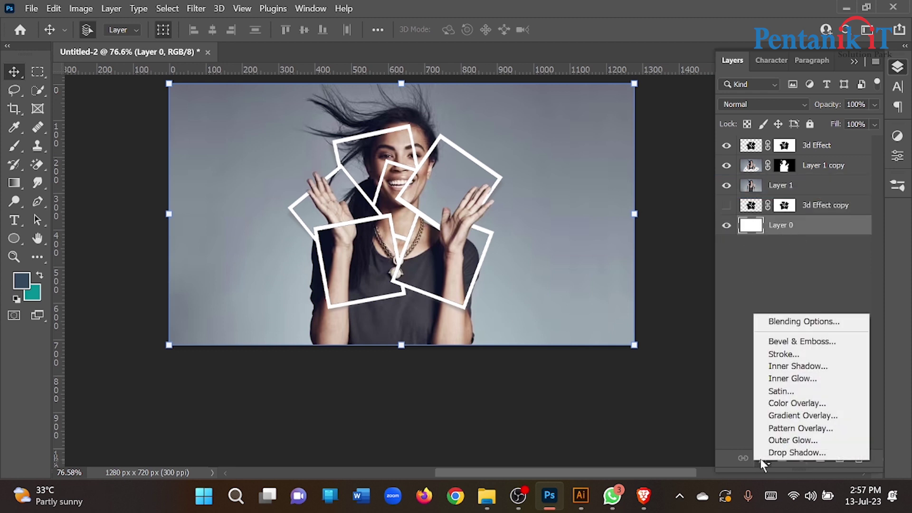
left_click(784, 415)
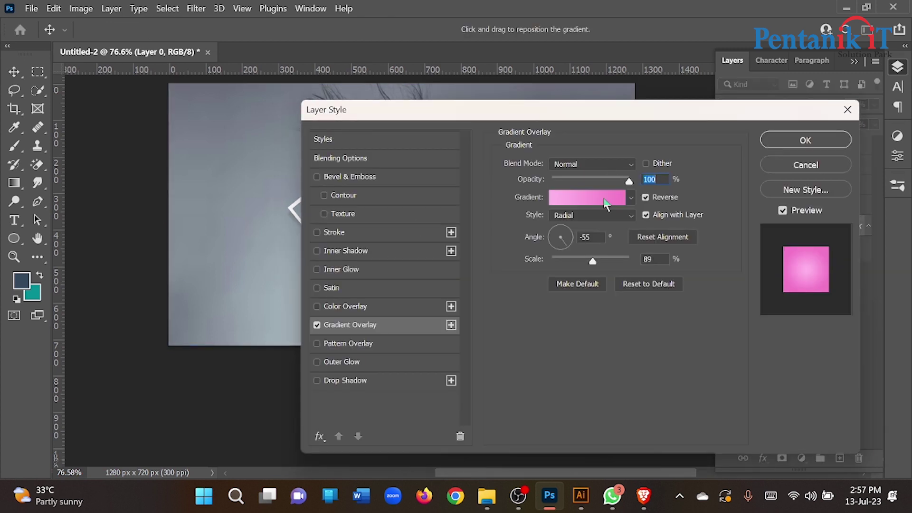
Set the gradient's 0% color stop to the dark grey-purple sampled from the photo's upper-left corner.
left_click(606, 201)
left_click(559, 313)
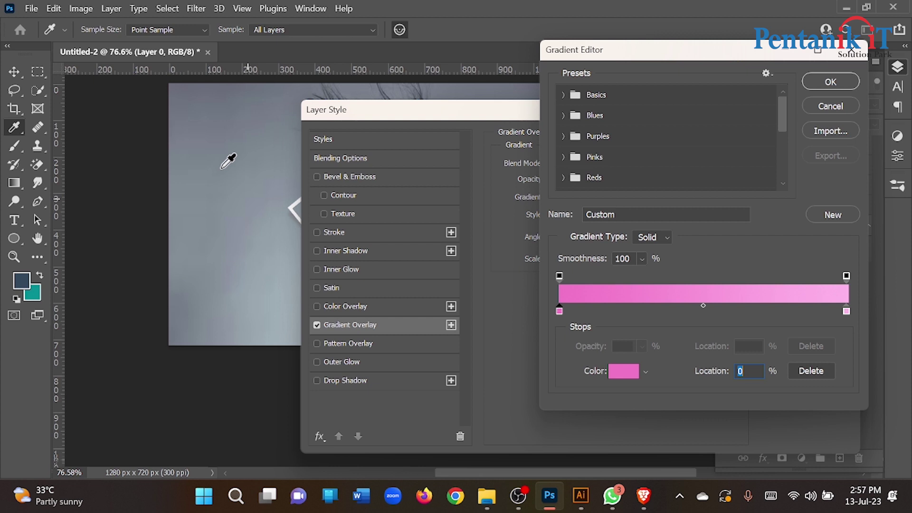
left_click(183, 90)
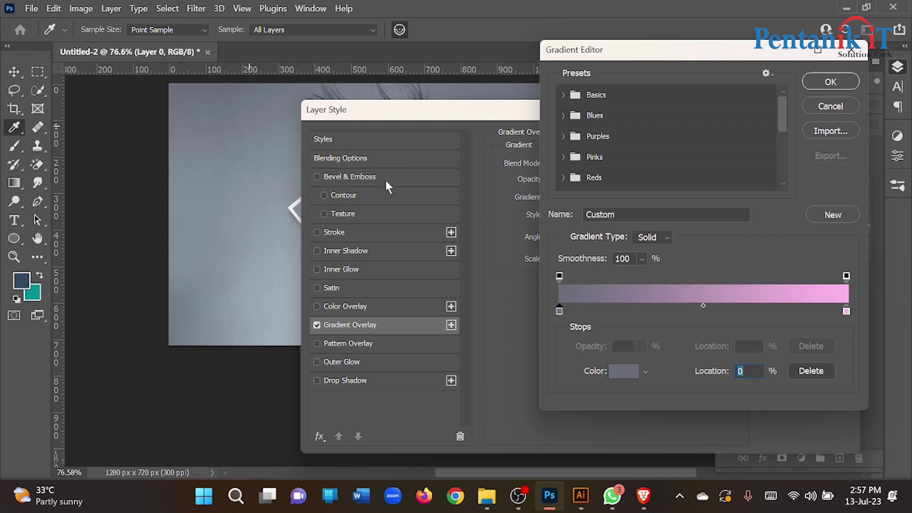
left_click(846, 312)
left_click(829, 82)
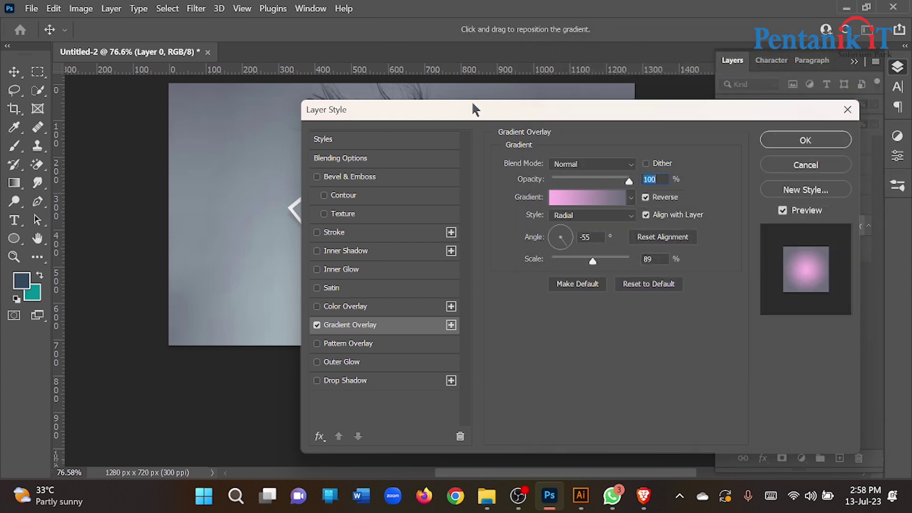
Set the gradient's 100% color stop to the light grey-blue sampled from the backdrop beside the woman's arm and apply the overlay.
left_click_drag(427, 111, 637, 102)
left_click(801, 184)
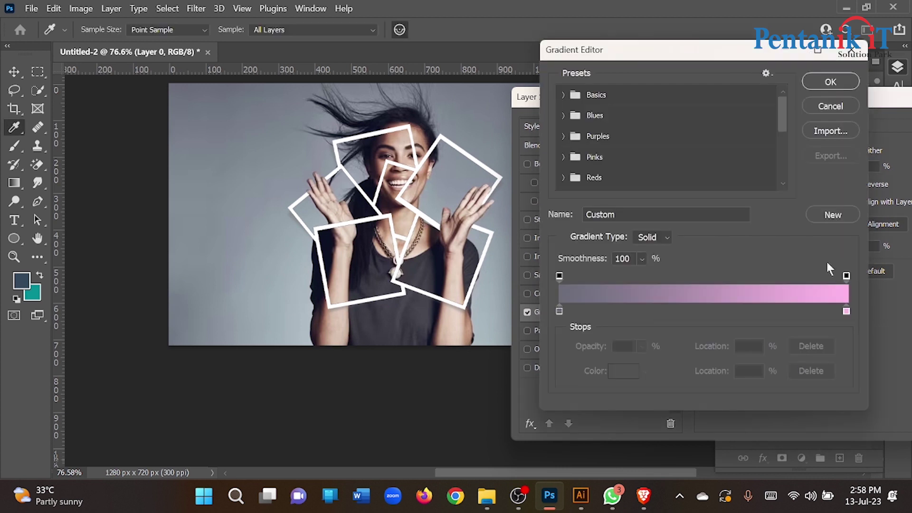
left_click(847, 311)
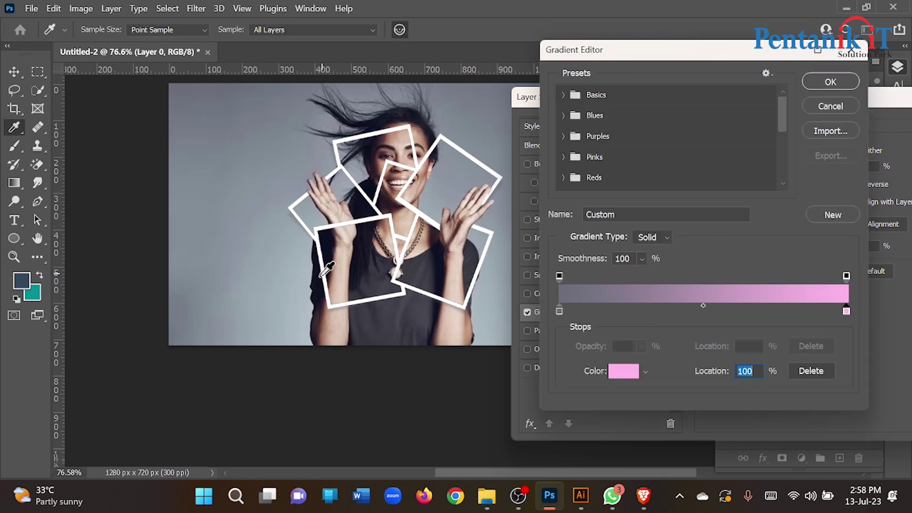
left_click(307, 334)
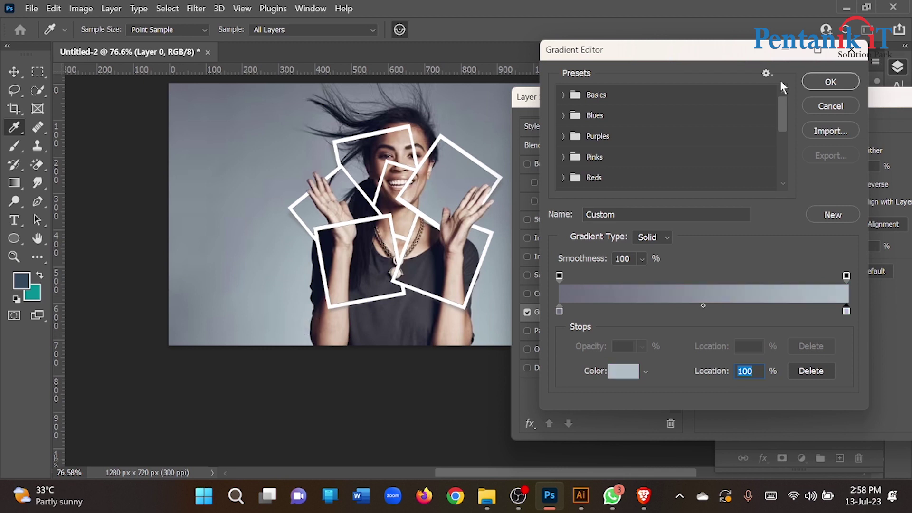
left_click(831, 82)
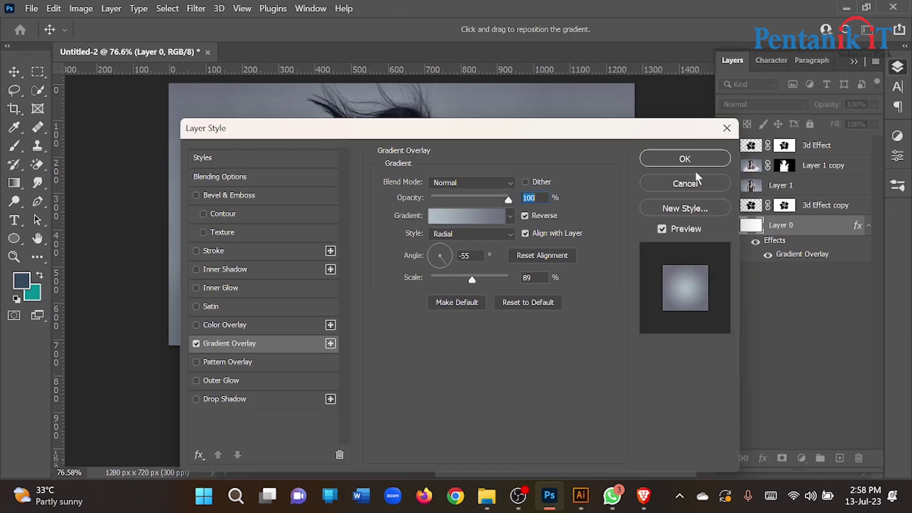
left_click(694, 164)
Hide Layer 1 and move the light color stop of Layer 0's gradient overlay to 77%.
left_click(728, 187)
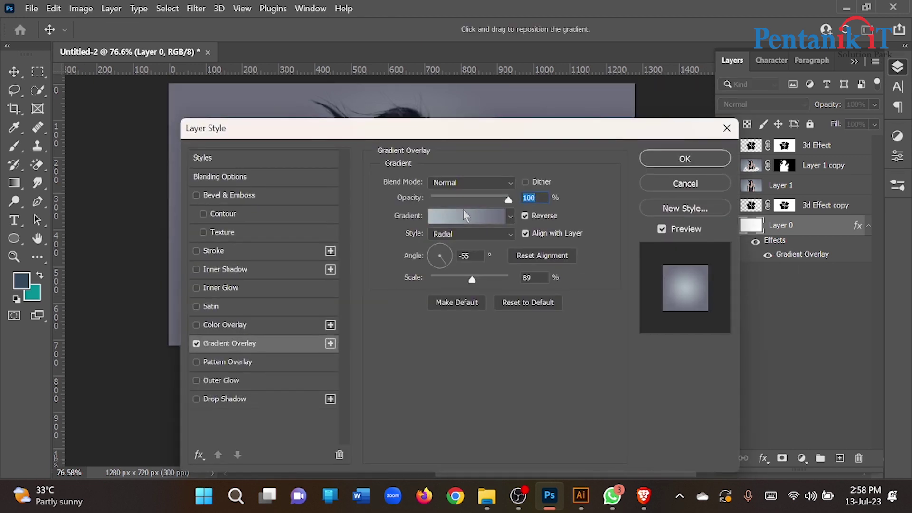
left_click(466, 217)
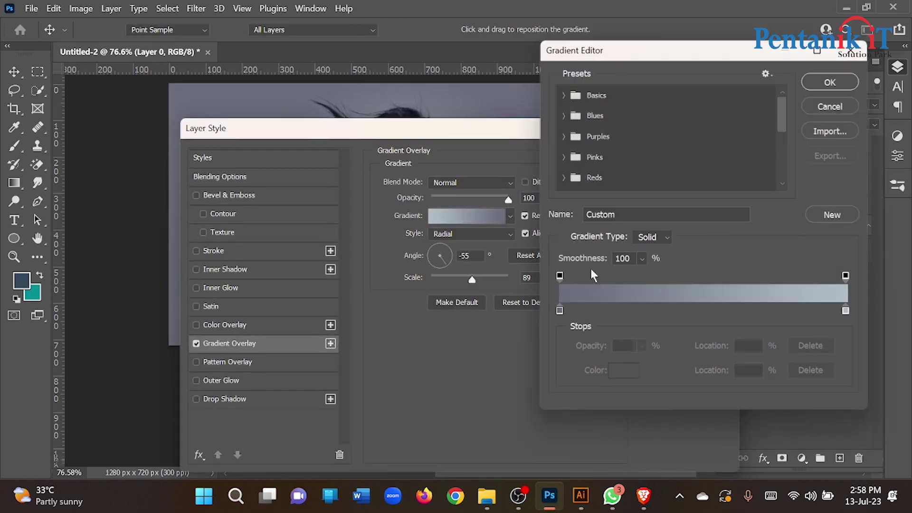
left_click_drag(846, 311, 780, 311)
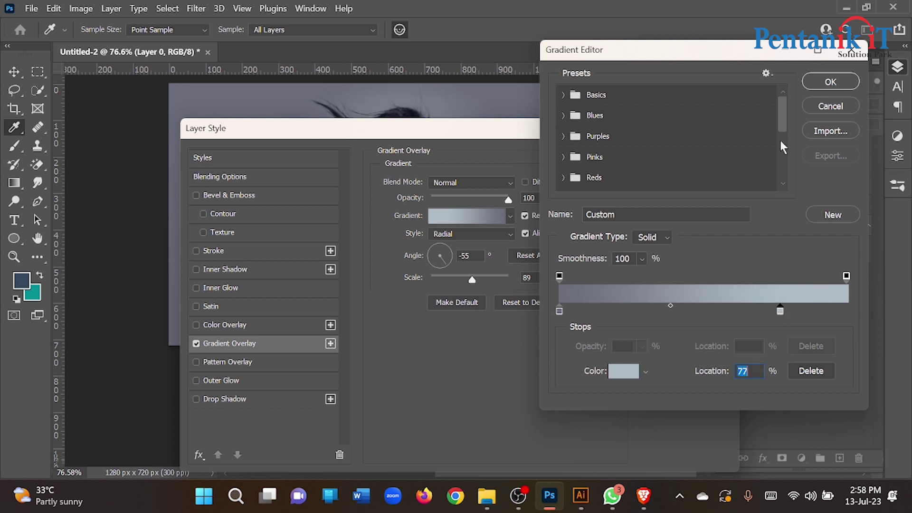
left_click(818, 84)
key("Return")
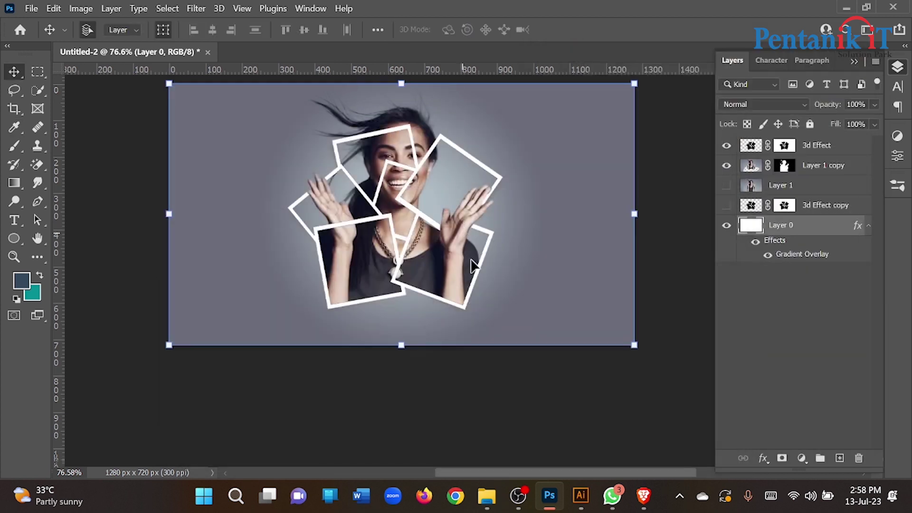
Apply Brightness/Contrast to the 3d Effect layer with brightness -124 and contrast -28 to darken the frame shadows.
scroll(436, 351, "up", 2)
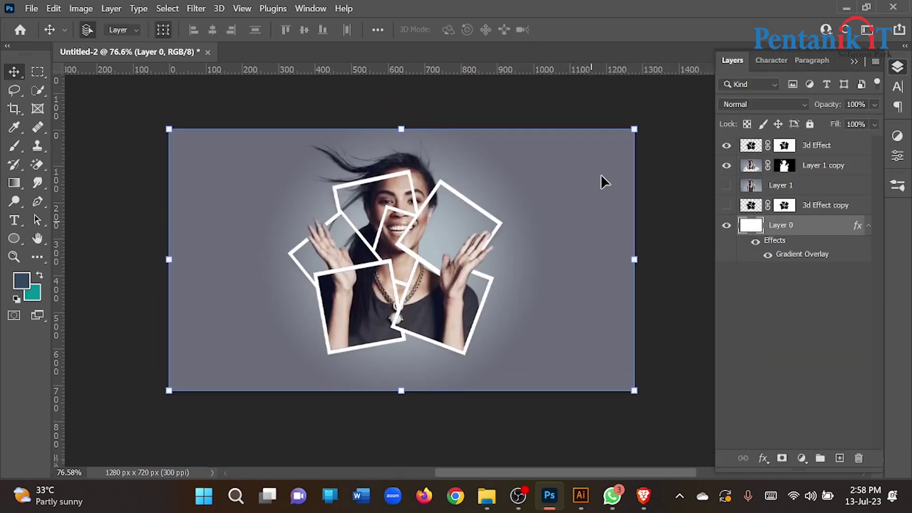
left_click(565, 107)
scroll(361, 164, "up", 1)
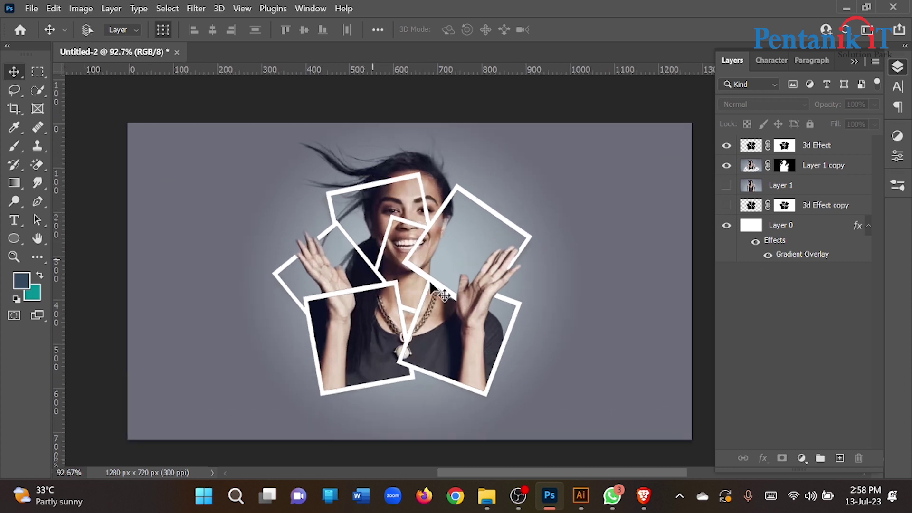
scroll(506, 238, "up", 3)
scroll(546, 242, "up", 3)
scroll(528, 244, "down", 3)
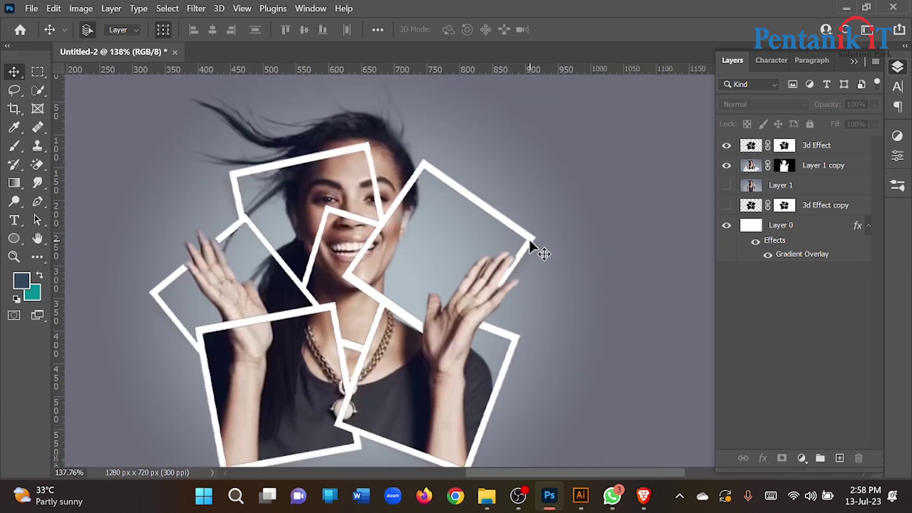
left_click(529, 239, "ctrl")
left_click(72, 9)
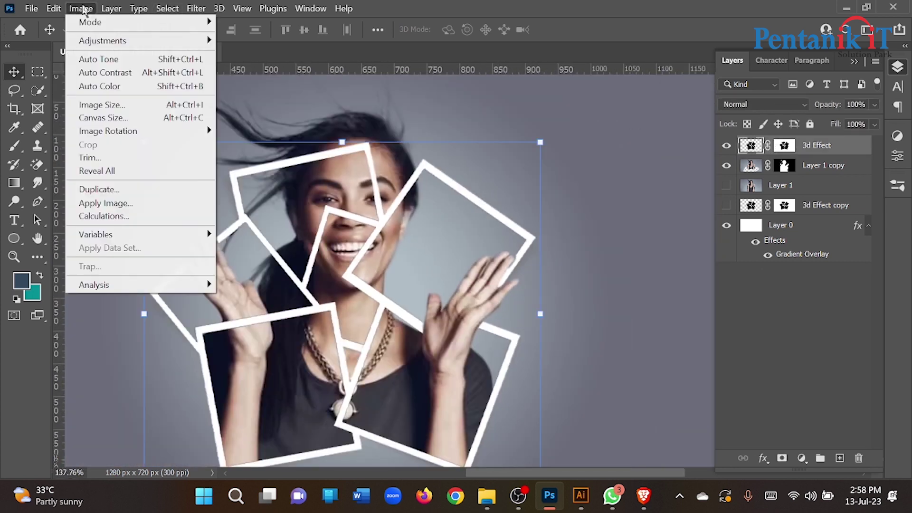
mouse_move(102, 40)
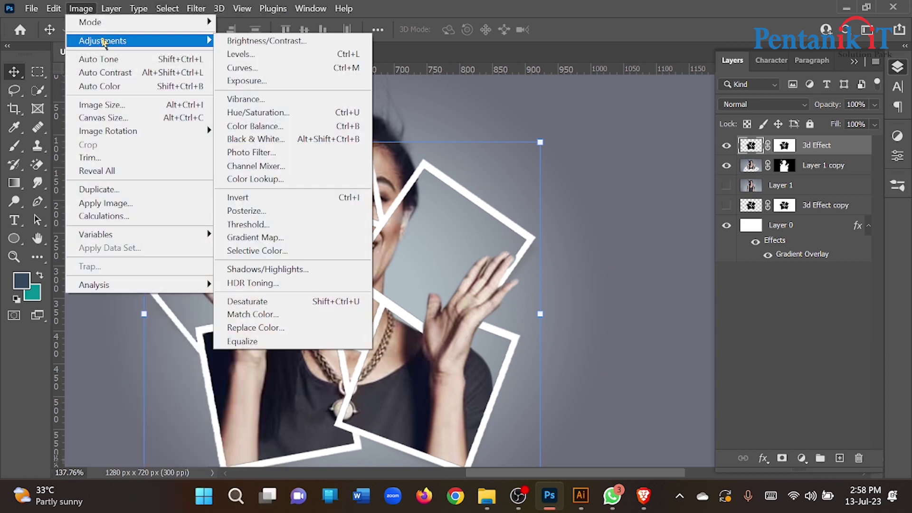
left_click(247, 40)
left_click_drag(420, 149, 362, 148)
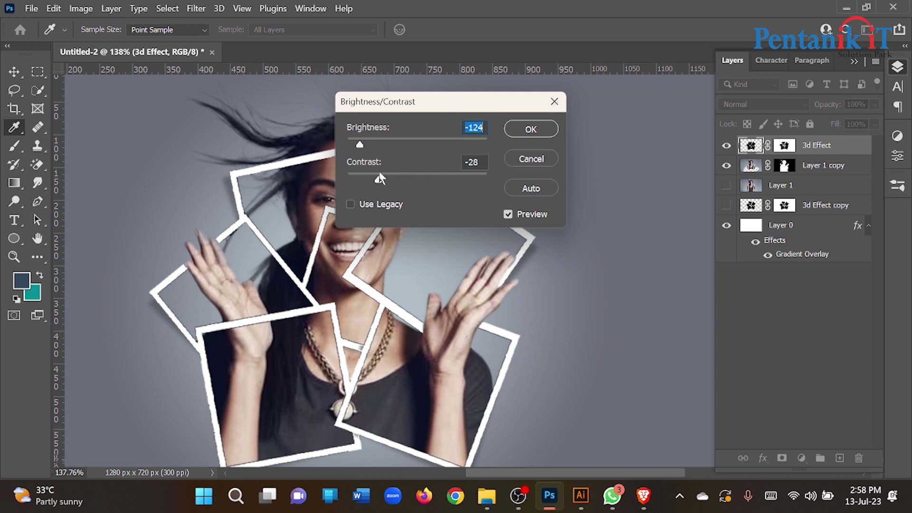
left_click(558, 129)
key("v")
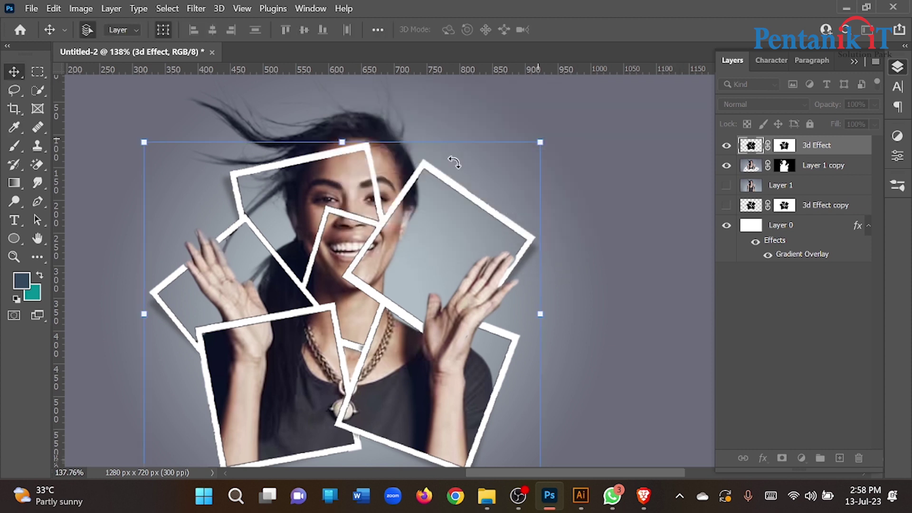
Deselect all layers and check the complete collage on the gradient background.
scroll(525, 258, "down", 1)
left_click(646, 170)
scroll(440, 178, "down", 6)
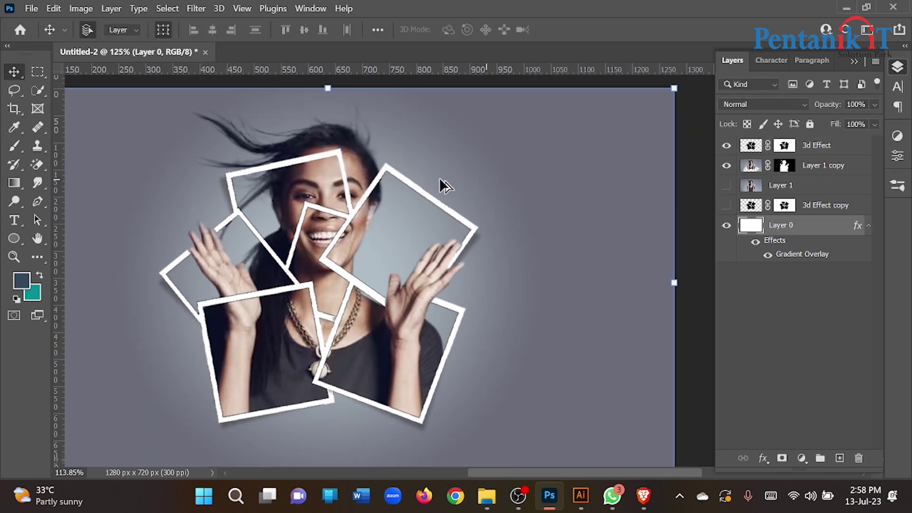
left_click(104, 122)
scroll(335, 234, "down", 1)
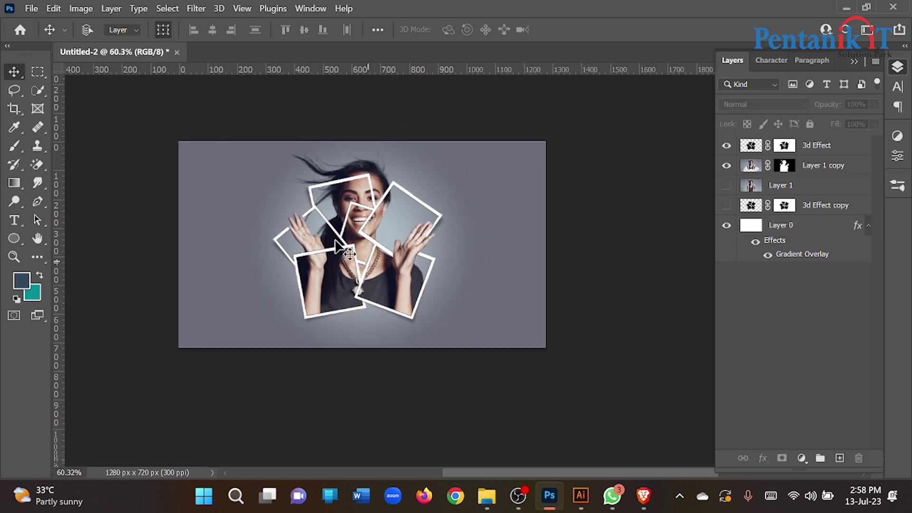
Inspect the frame edges closely, select the 3d Effect layer and open it in Select and Mask.
scroll(347, 220, "up", 6)
scroll(389, 199, "up", 4)
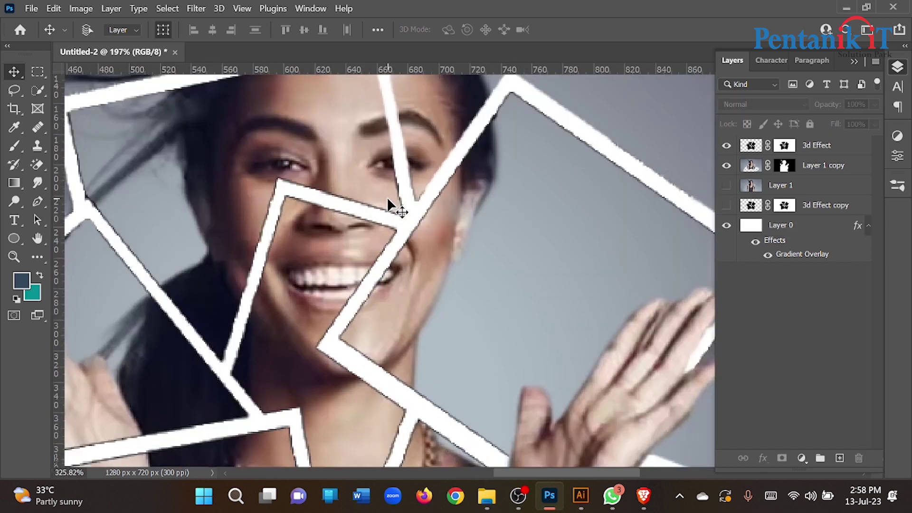
scroll(387, 200, "down", 2)
scroll(387, 200, "up", 5)
scroll(387, 198, "down", 5)
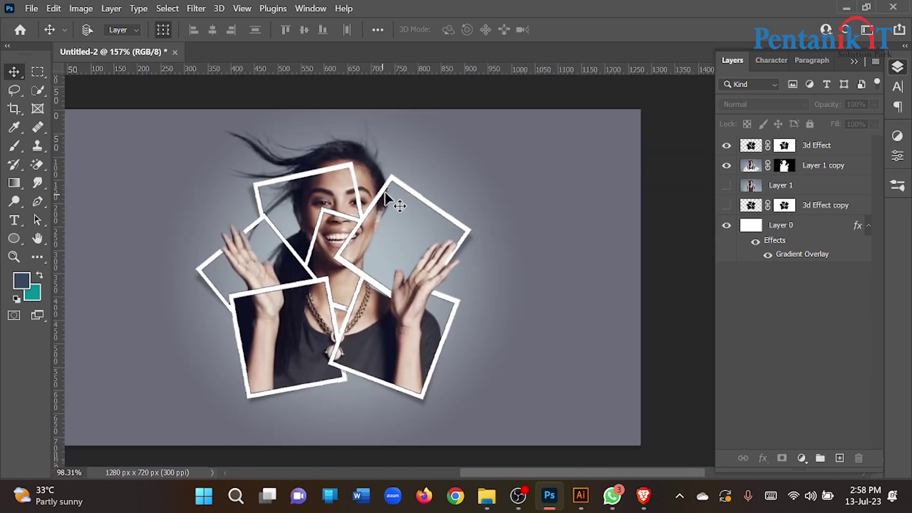
left_click(386, 191)
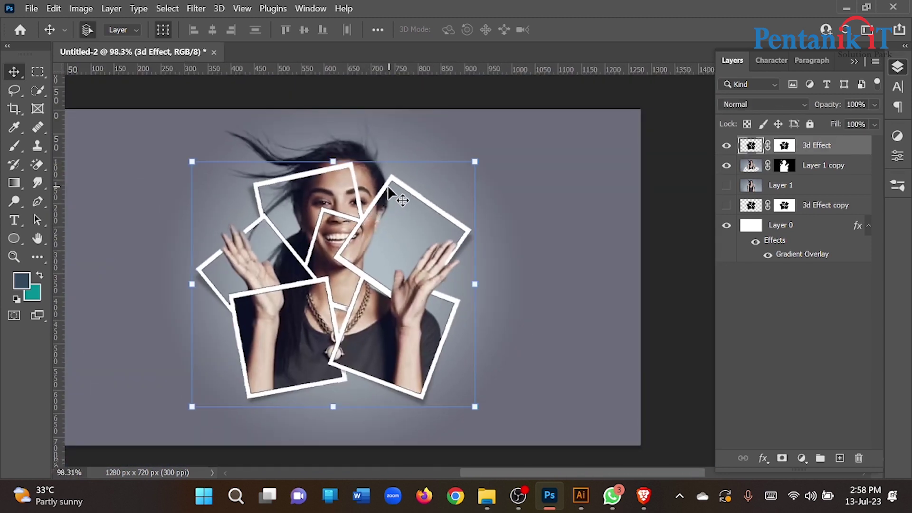
left_click(38, 71)
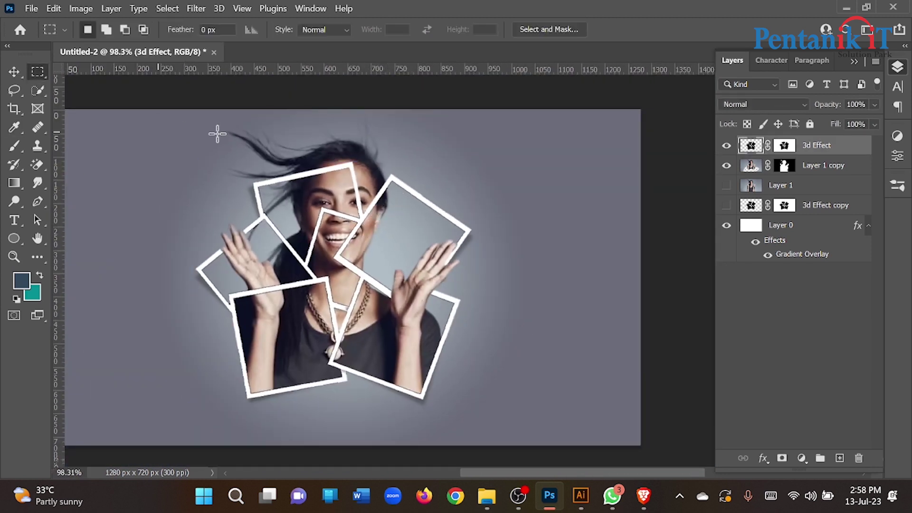
left_click(524, 30)
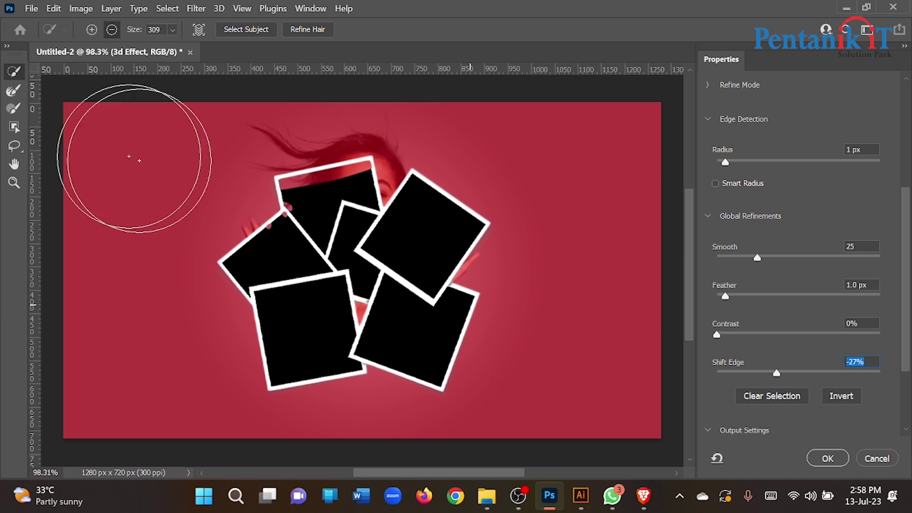
Try to brush the inside of the tilted frame beside the woman's face into the selection, undoing the first attempt.
mouse_move(381, 230)
left_mouse_down()
mouse_move(338, 227)
mouse_move(381, 232)
left_mouse_up()
left_click_drag(376, 232, 354, 238)
mouse_move(409, 235)
left_mouse_down()
mouse_move(362, 241)
mouse_move(425, 243)
left_mouse_up()
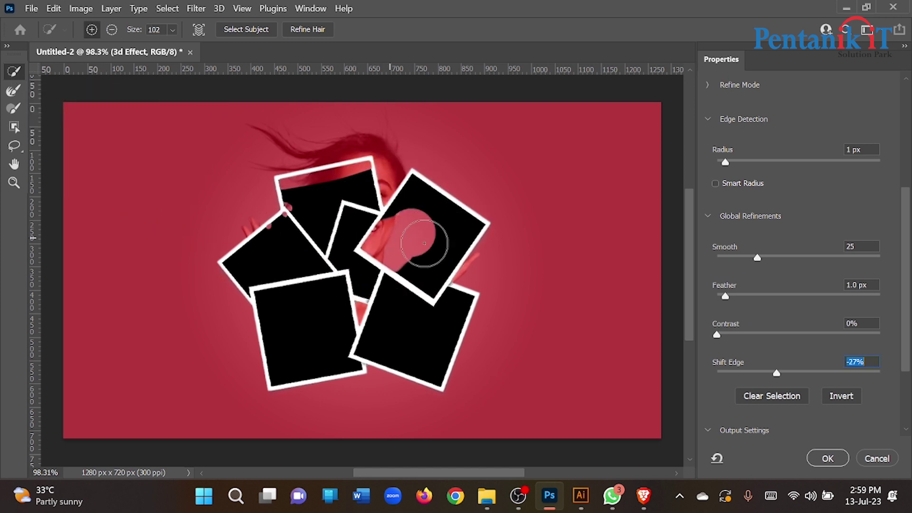
key("ctrl+z")
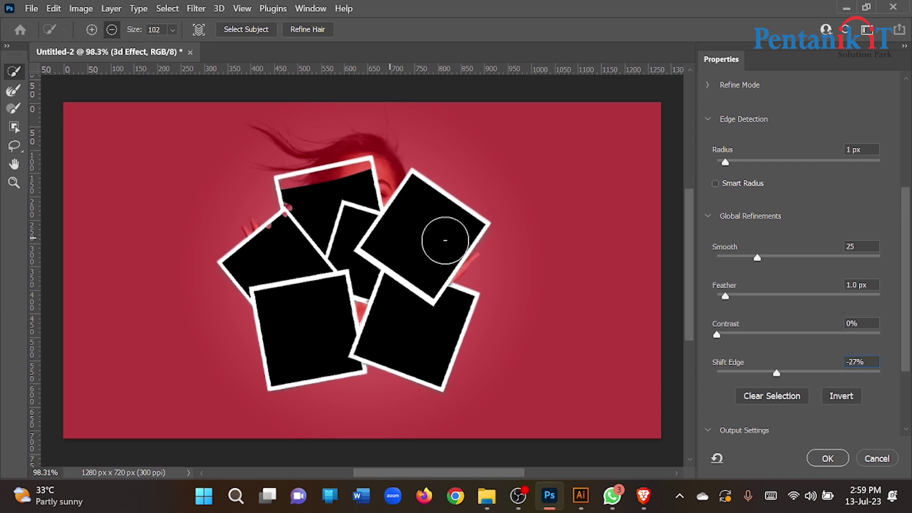
mouse_move(418, 235)
left_mouse_down()
mouse_move(416, 198)
mouse_move(417, 220)
left_mouse_up()
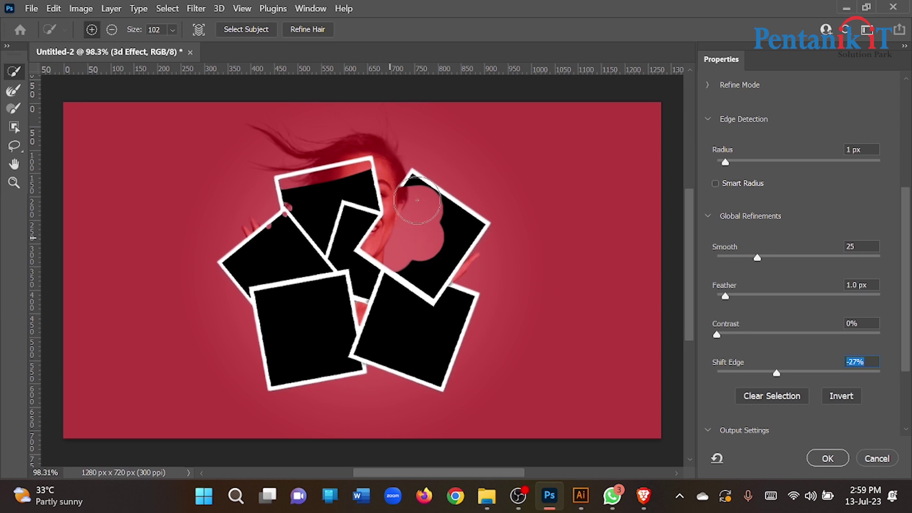
left_click(417, 200)
left_click(827, 459)
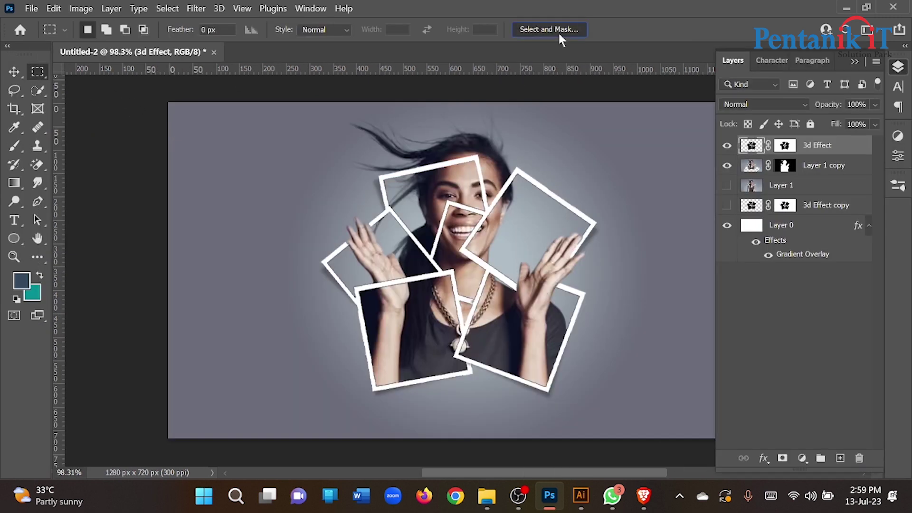
Refine the 3d Effect layer in Select and Mask with Shift Edge at -34%, output it as a new masked layer and deselect all layers.
left_click(559, 33)
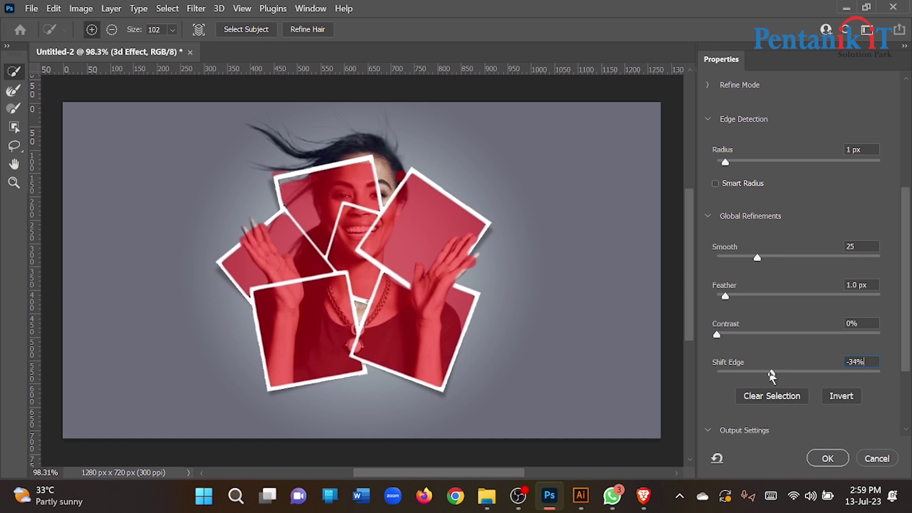
left_click(827, 458)
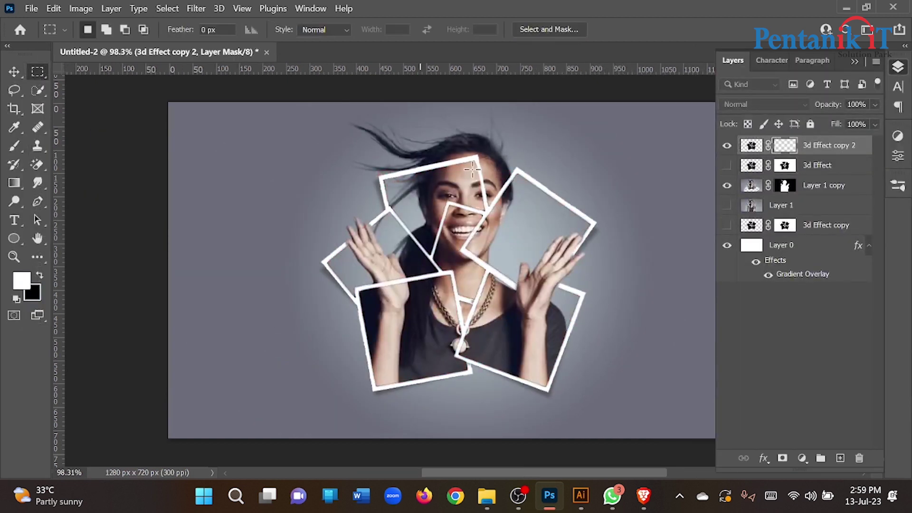
scroll(482, 162, "up", 3)
scroll(489, 254, "down", 5)
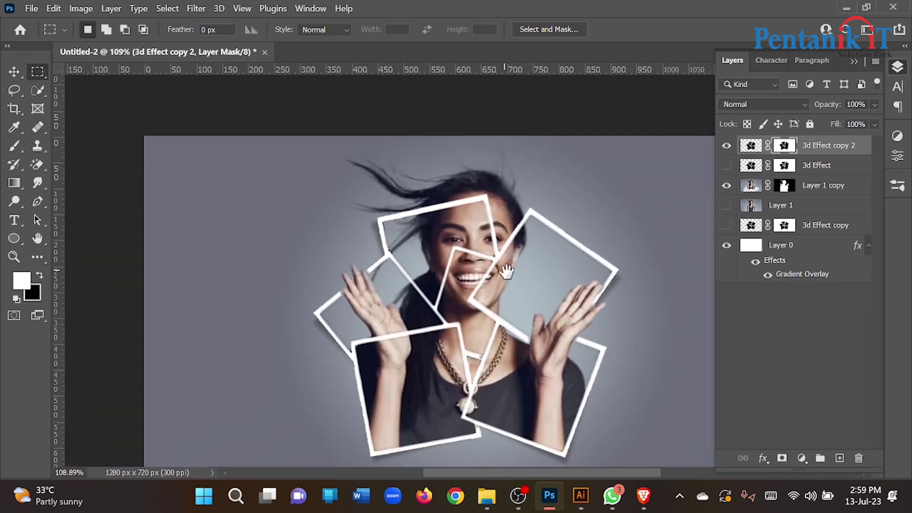
left_click(14, 72)
scroll(273, 230, "down", 4)
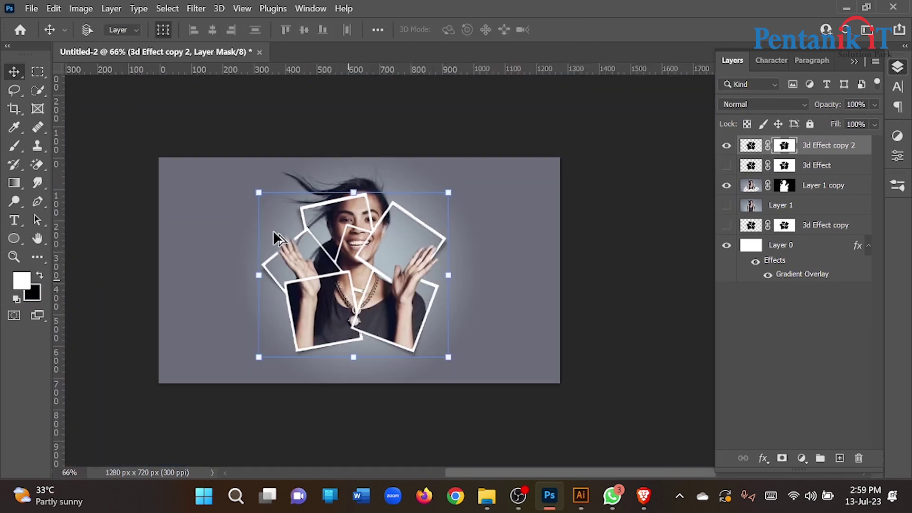
left_click(252, 207)
scroll(252, 207, "up", 1)
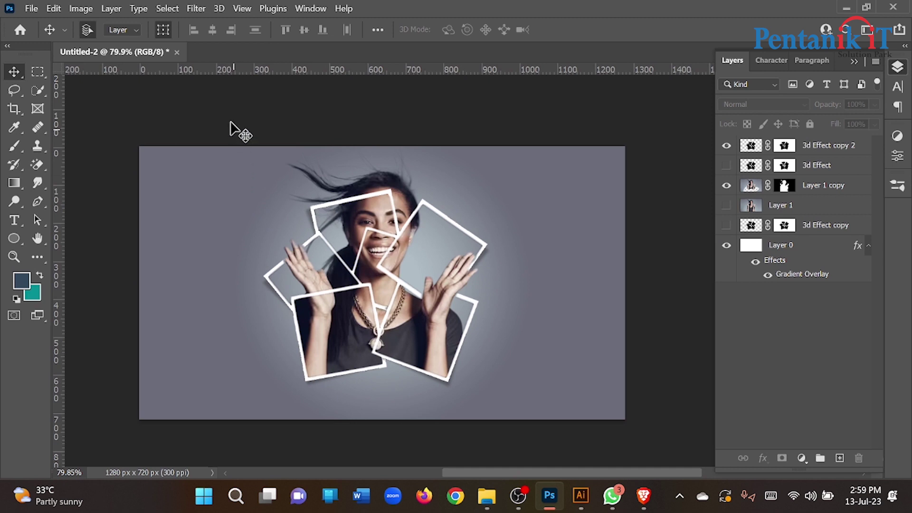
left_click(217, 164)
left_click_drag(116, 113, 613, 395)
left_click(88, 12)
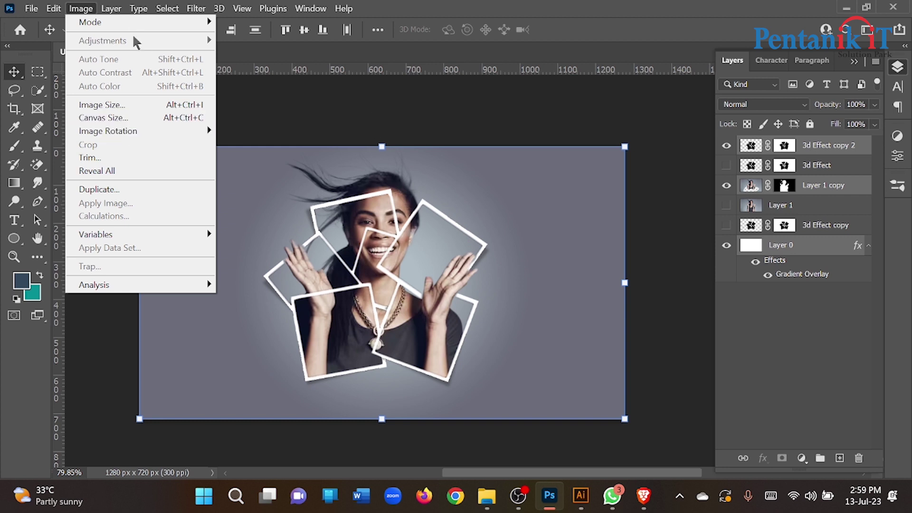
left_click(426, 90)
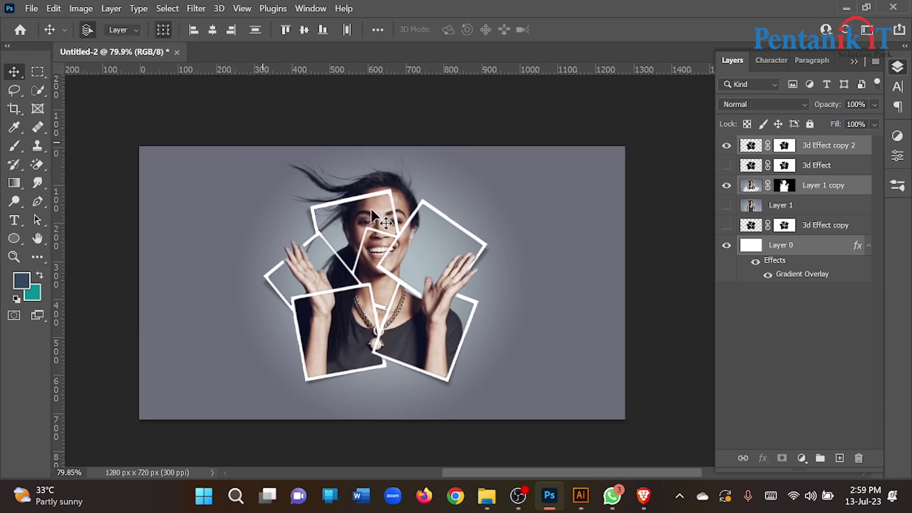
Try converting the layers from Layer 0 through Layer 1 copy into one smart object, undo it and deselect all layers.
left_click(265, 174)
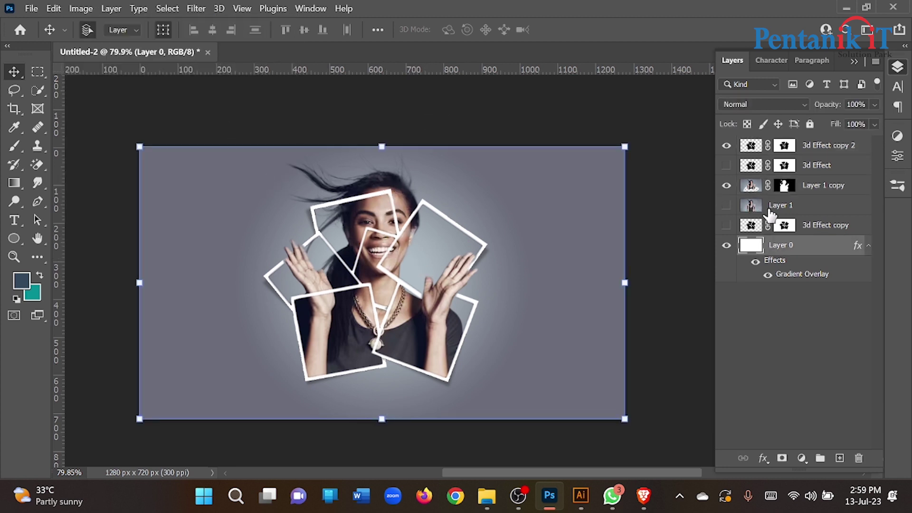
left_click(816, 191, "shift")
right_click(814, 188)
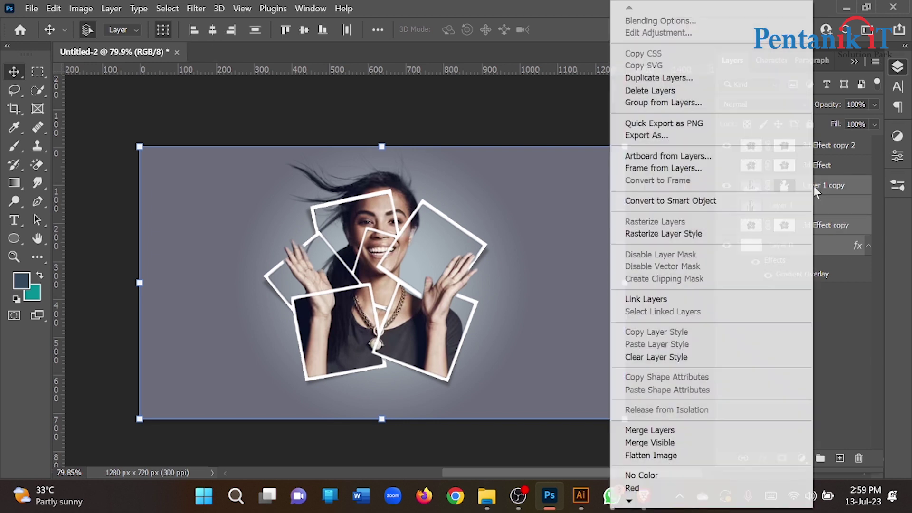
left_click(733, 203)
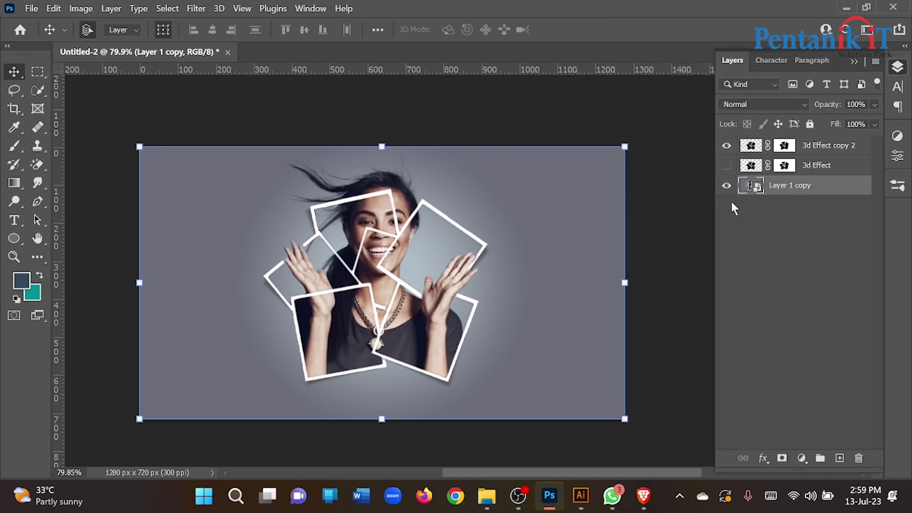
key("ctrl+z")
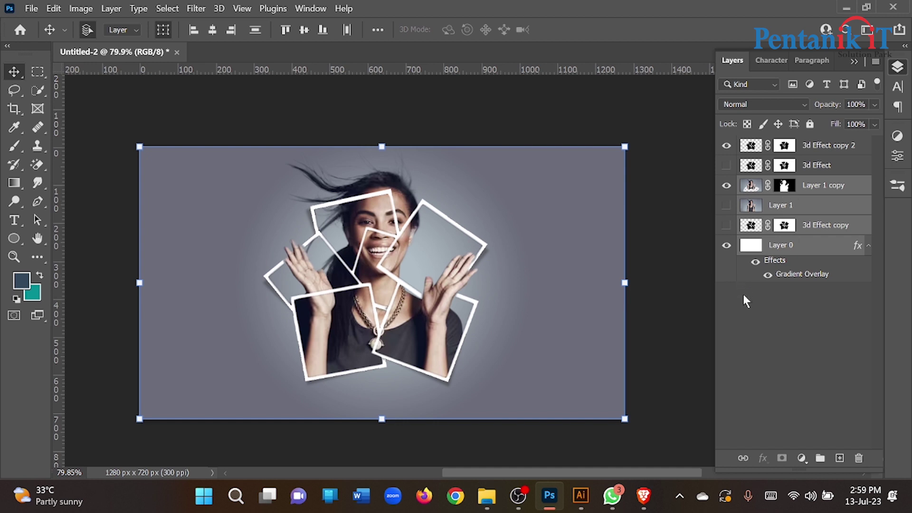
left_click(744, 295)
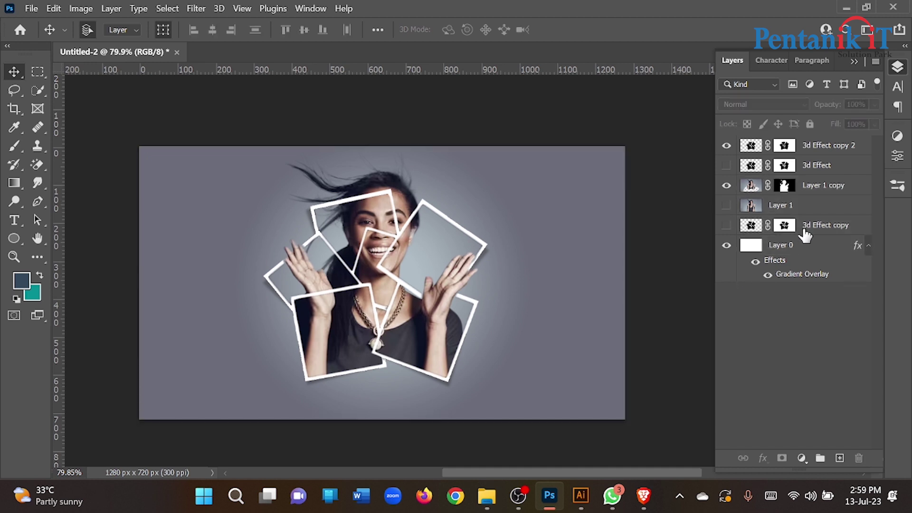
Check the visibility of Layer 1 copy and Layer 1, and move the hidden Layer 1 beneath Layer 0.
left_click(816, 190)
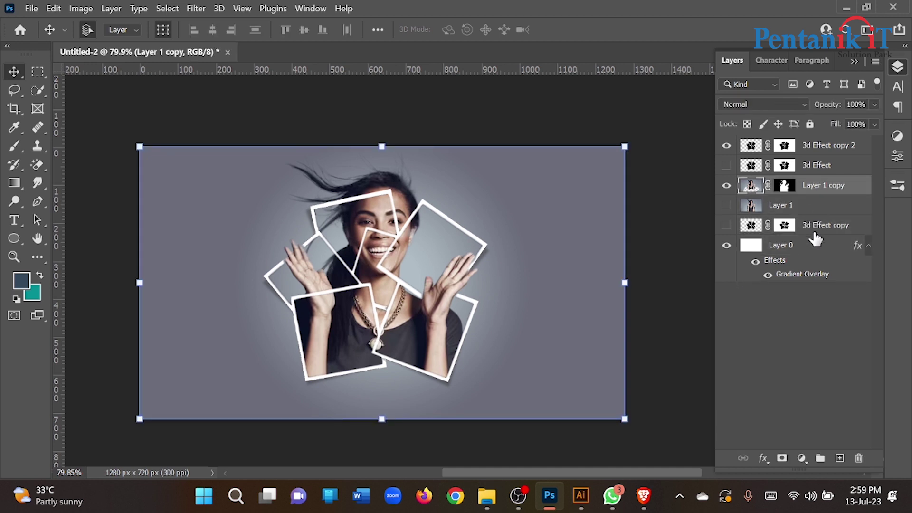
left_click(726, 226)
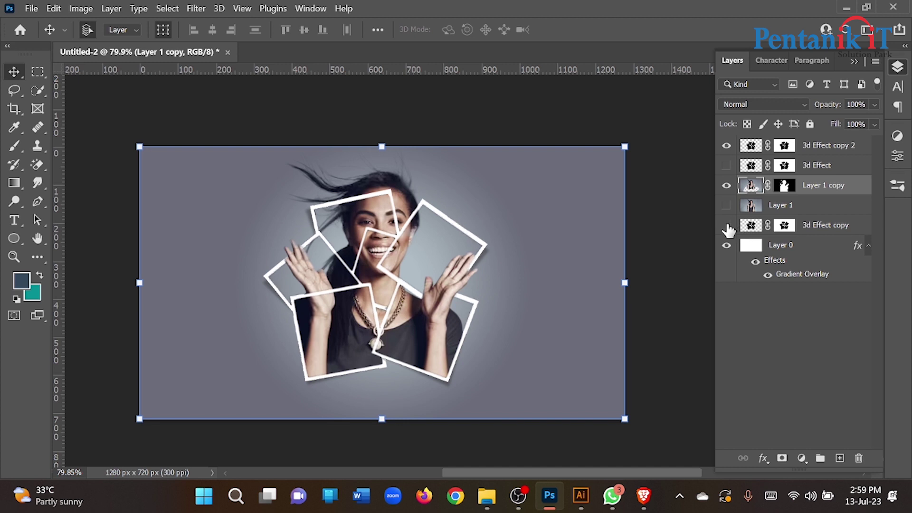
left_click(804, 223)
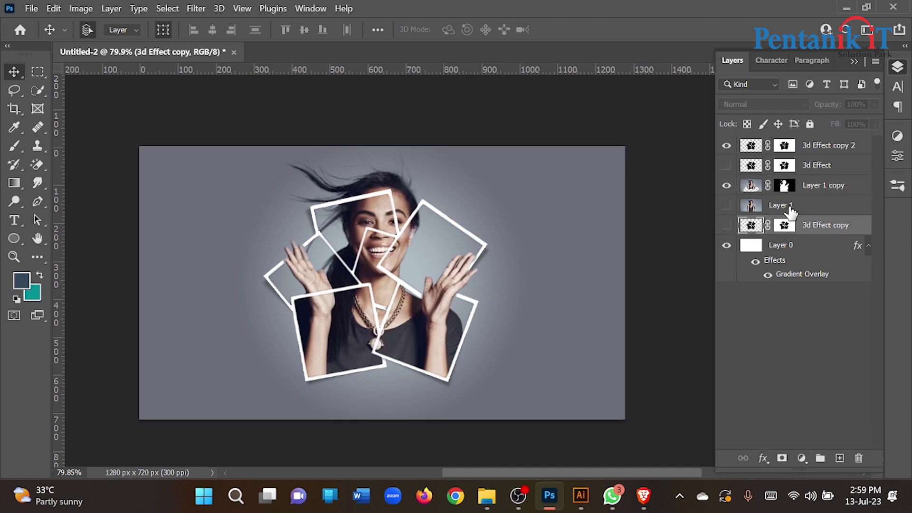
left_click(791, 207)
left_click(818, 193)
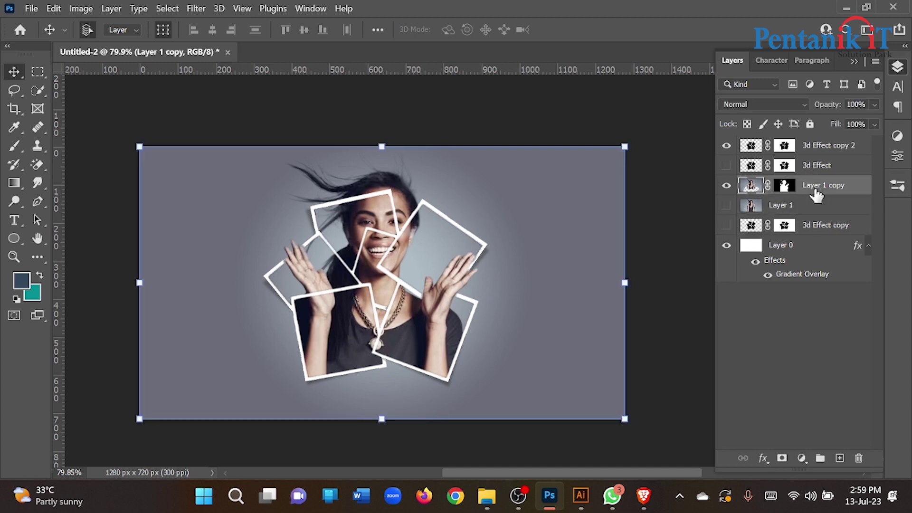
left_click(727, 185)
left_click(727, 186)
left_click(727, 205)
left_click(727, 205)
left_click_drag(781, 205, 803, 290)
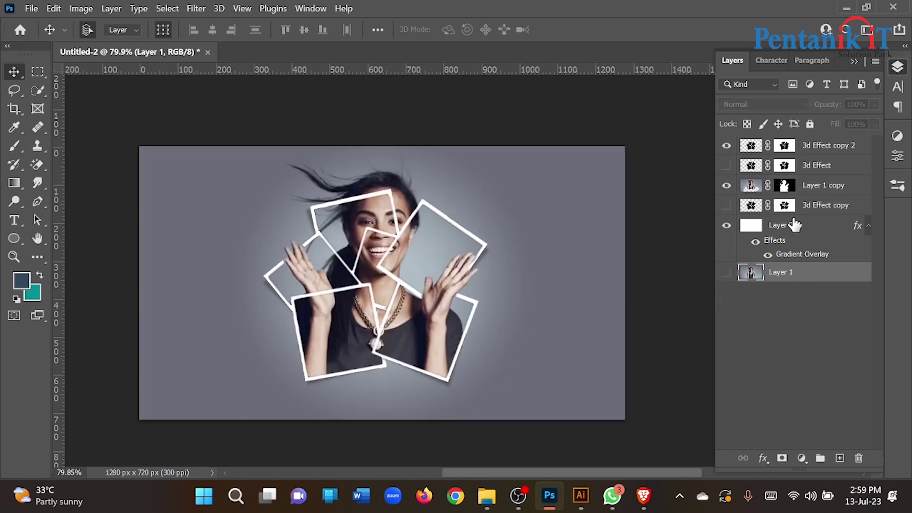
Convert the 3d Effect and Layer 1 copy layers into one smart object and check it by toggling its visibility.
left_click(815, 190)
left_click(814, 167, "ctrl")
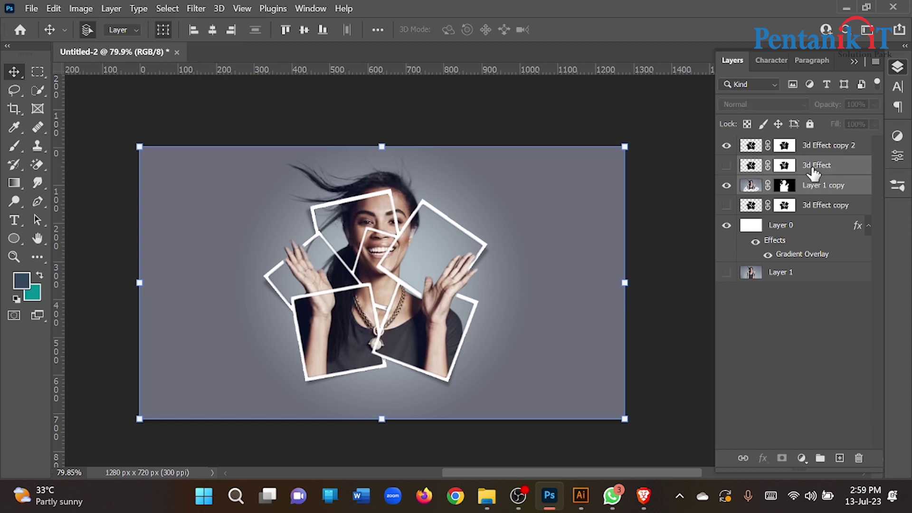
right_click(812, 167)
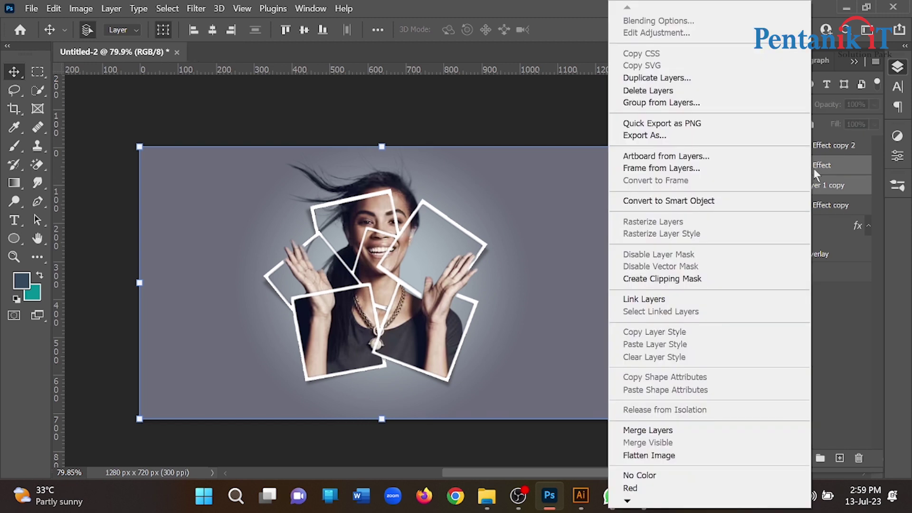
left_click(669, 200)
left_click(727, 167)
left_click(727, 167)
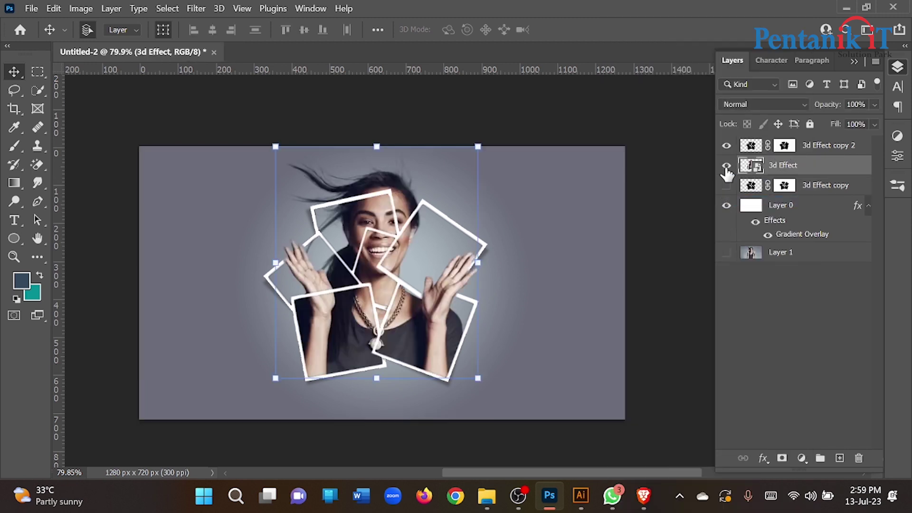
Try combining the 3d Effect smart object with 3d Effect copy into one smart object, toggling layer visibility to check.
left_click(810, 190, "ctrl")
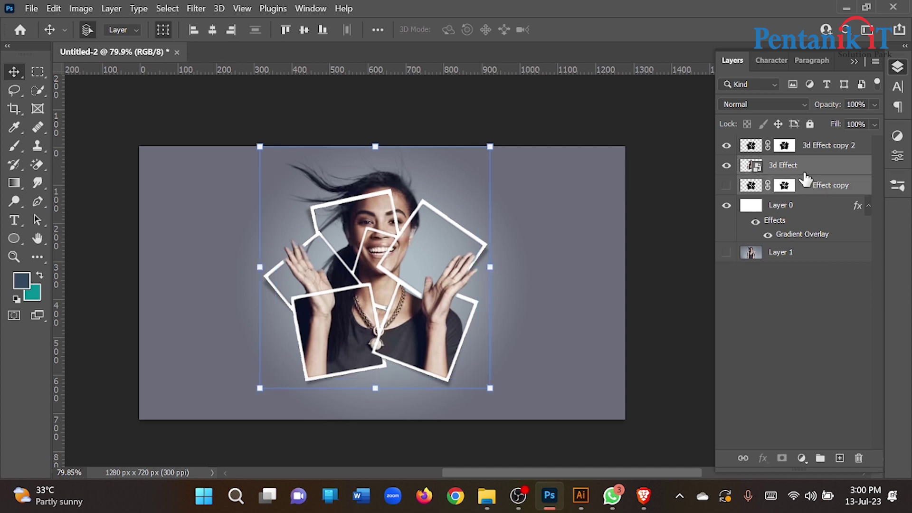
right_click(807, 180)
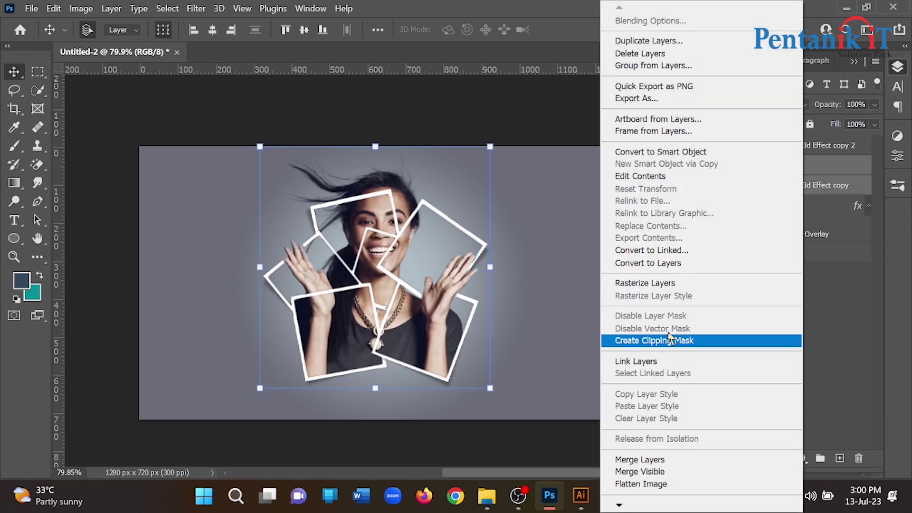
left_click(655, 152)
left_click(725, 168)
left_click(726, 168)
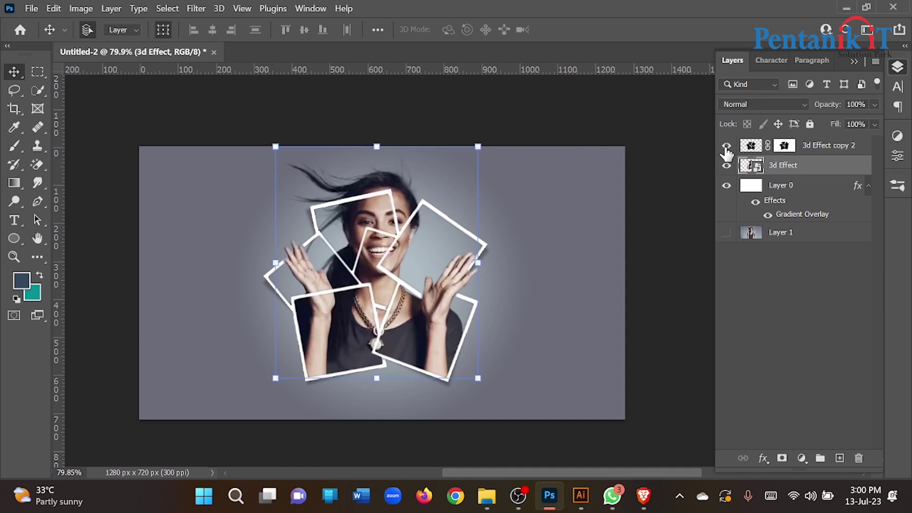
left_click(726, 148)
left_click(726, 148)
Undo the smart object conversion that combined 3d Effect with 3d Effect copy.
key("ctrl+z")
key("ctrl+z")
key("ctrl+z")
key("ctrl+z")
key("ctrl+z")
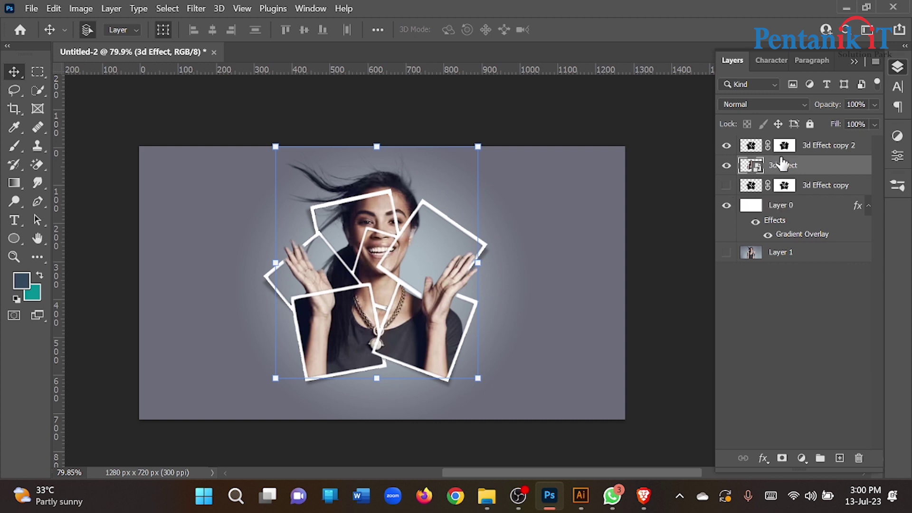
left_click(808, 154)
left_click(804, 167, "ctrl")
right_click(802, 165)
left_click(825, 290)
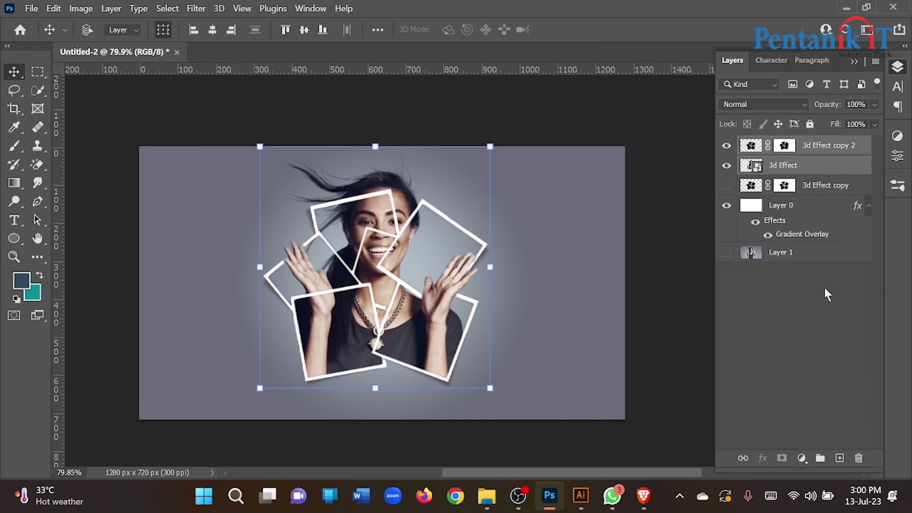
Undo the smart object conversion of 3d Effect and Layer 1 copy, and check Layer 1 copy by toggling its visibility.
key("ctrl+z")
left_click(727, 186)
left_click(727, 186)
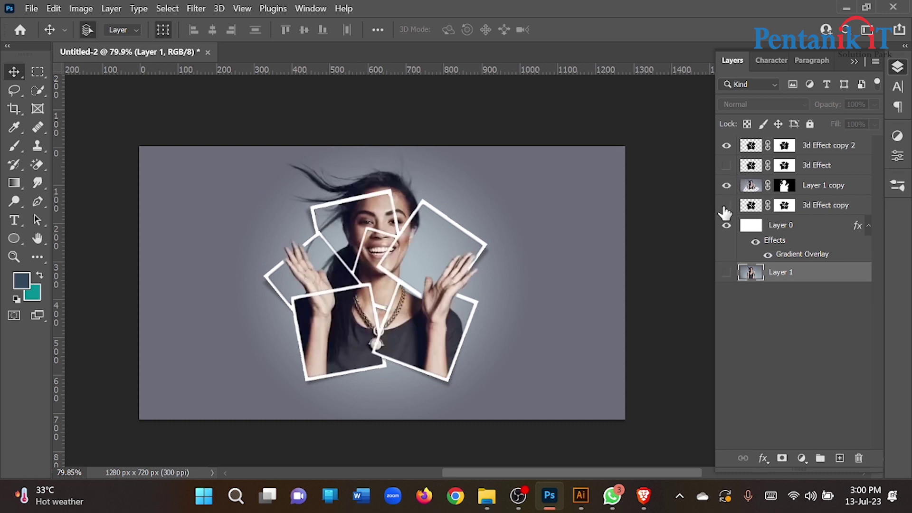
Move Layer 1 directly below Layer 1 copy, check it by toggling its visibility, and show the 3d Effect layer.
left_click_drag(786, 271, 792, 208)
left_click(727, 205)
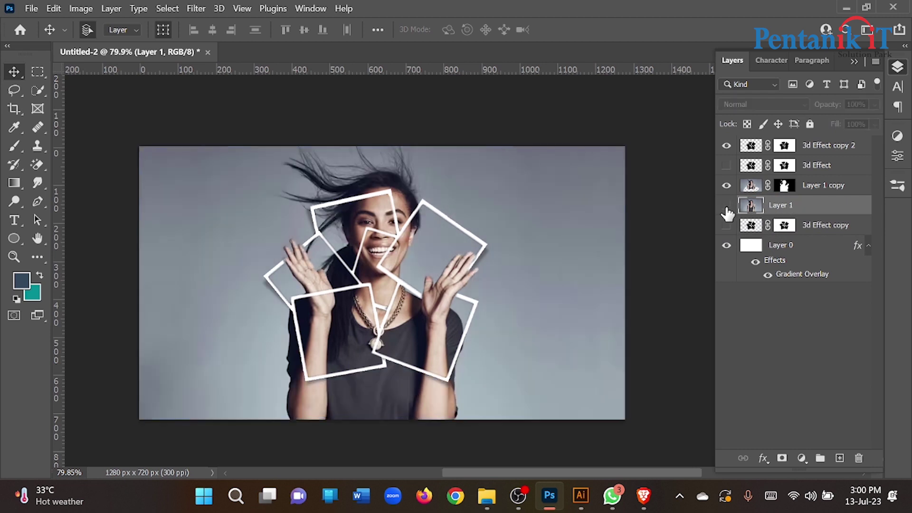
left_click(727, 205)
left_click(760, 185)
left_click(728, 165)
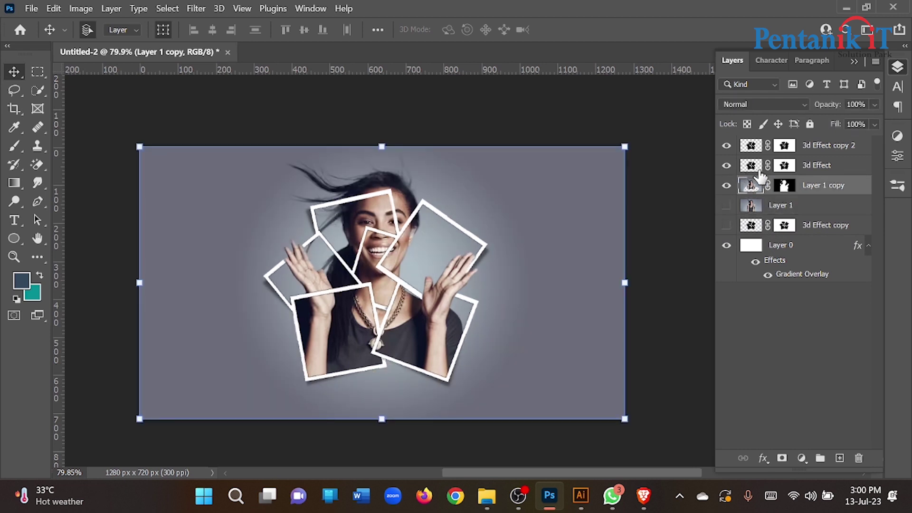
Convert 3d Effect and Layer 1 copy into one smart object and move 3d Effect copy 2 below Layer 0.
left_click(827, 164, "ctrl")
right_click(838, 189)
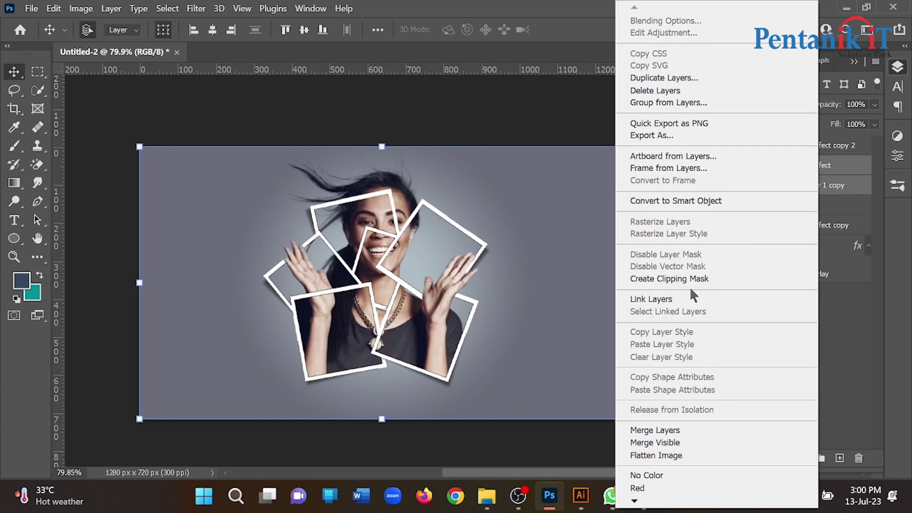
left_click(683, 201)
left_click_drag(813, 148, 808, 268)
left_click(787, 151)
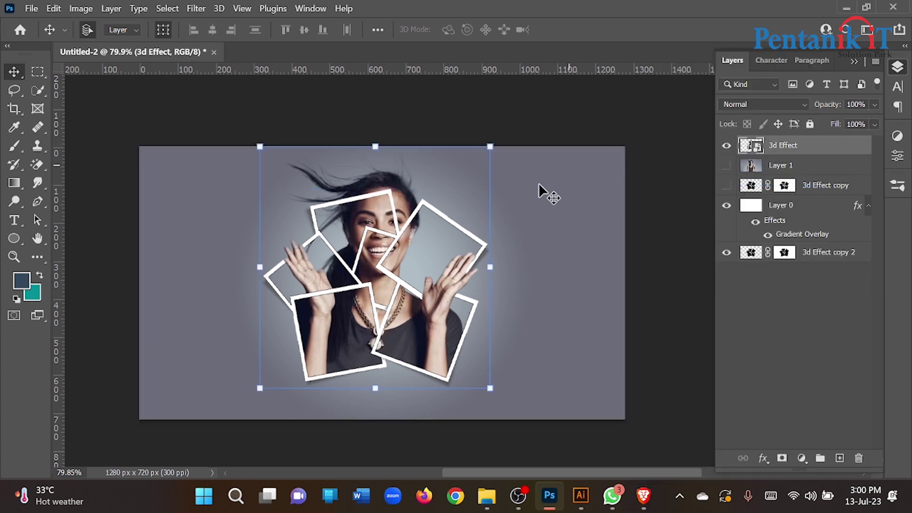
Check the combined 3d Effect smart object by toggling its visibility, and rasterize it.
left_click(731, 148)
left_click(730, 147)
right_click(794, 148)
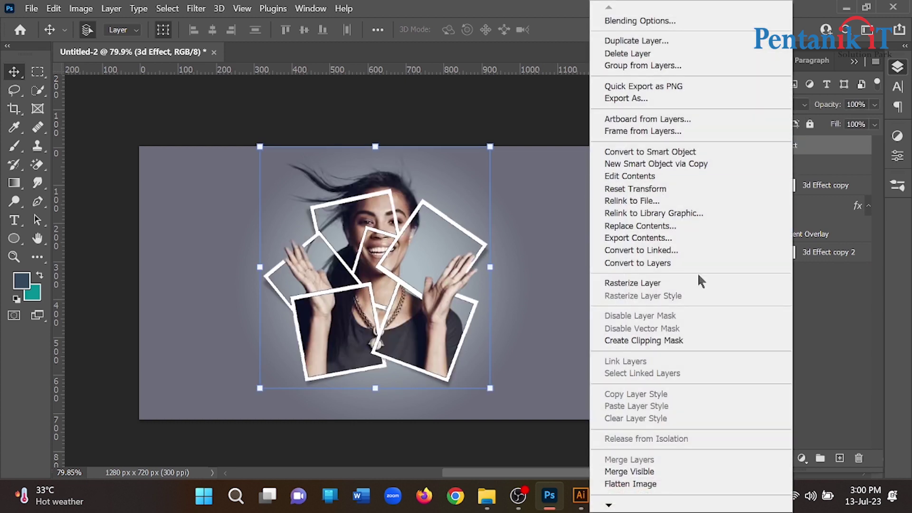
left_click(634, 282)
Try desaturating the rasterized 3d Effect layer, and briefly show Layer 1 to compare.
left_click(77, 9)
mouse_move(110, 9)
mouse_move(81, 10)
mouse_move(136, 44)
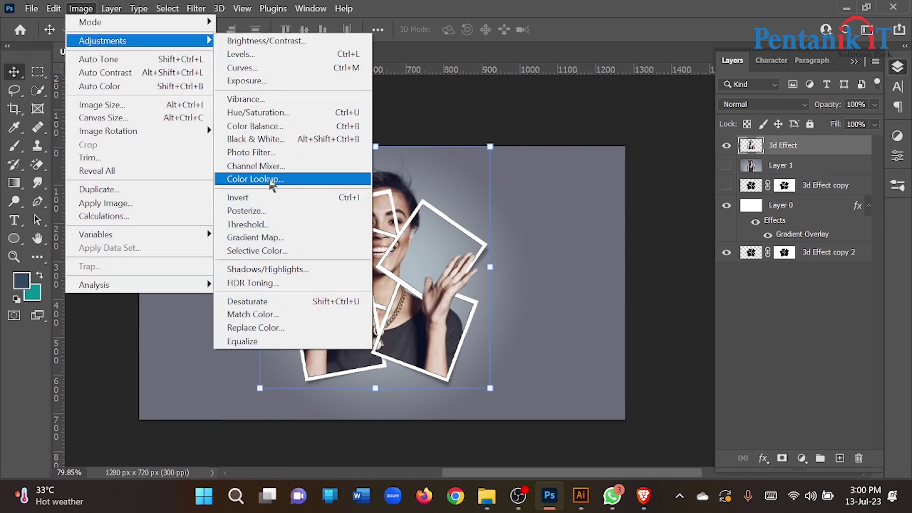
left_click(279, 304)
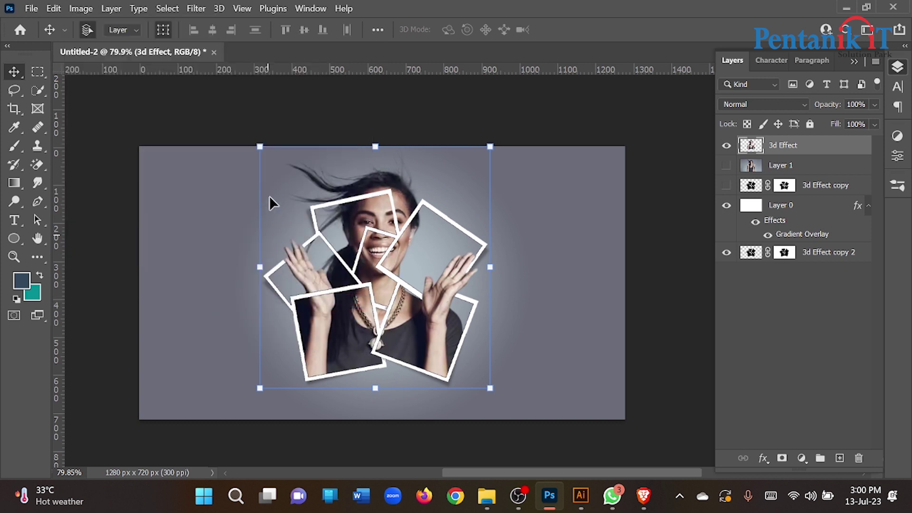
left_click(726, 166)
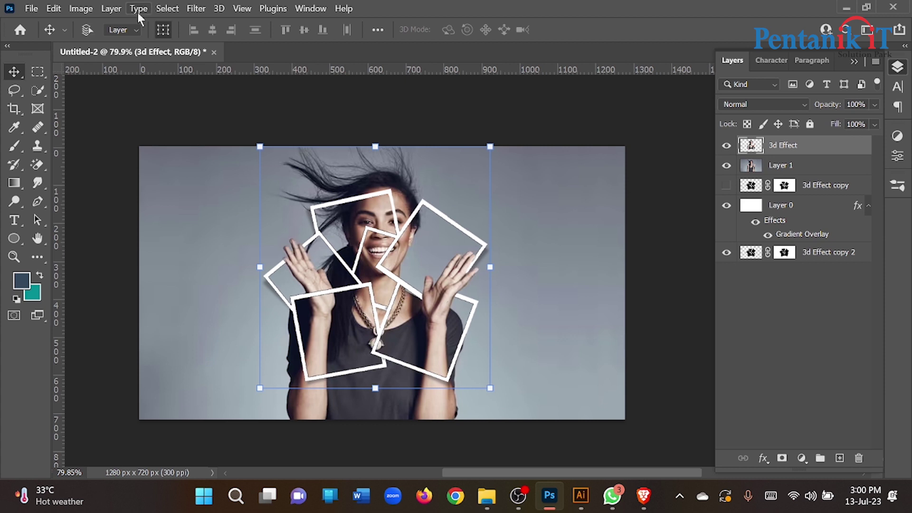
key("ctrl+z")
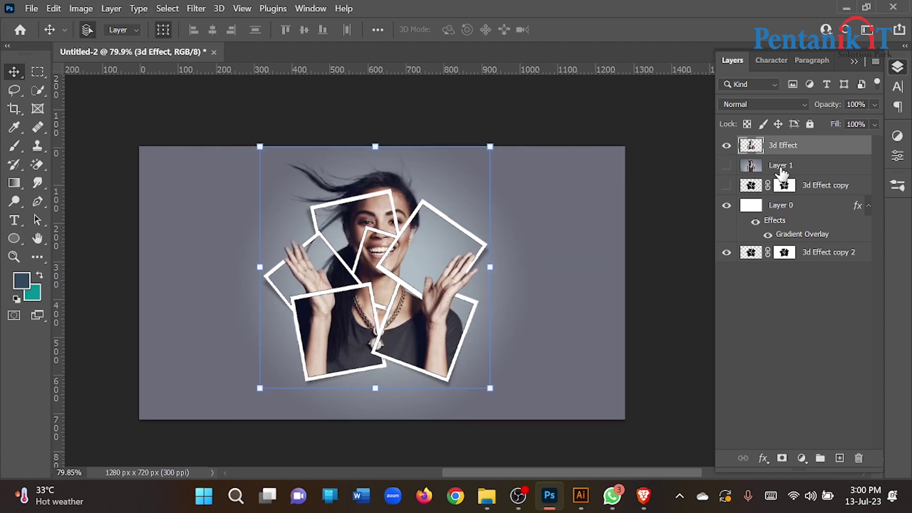
Add a new empty layer directly below 3d Effect and try repositioning the collage on the canvas.
left_click(774, 326)
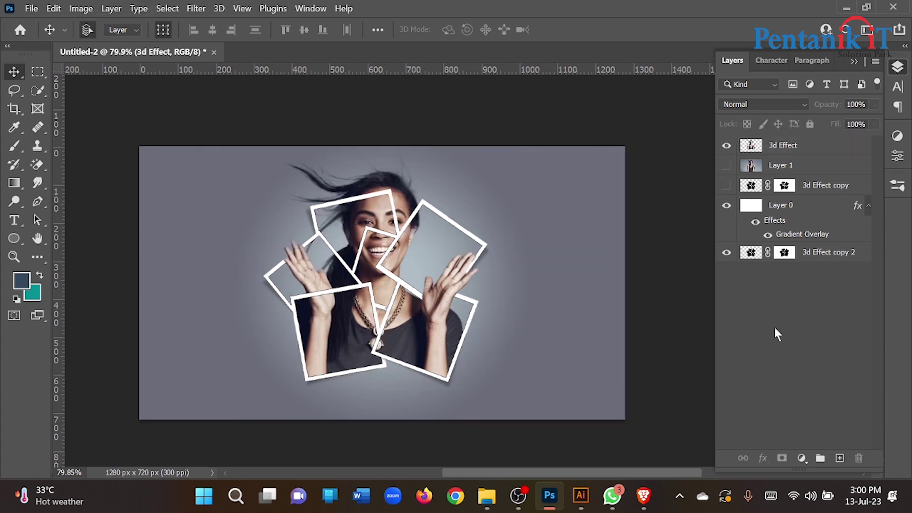
left_click(840, 458)
left_click_drag(789, 147, 790, 172)
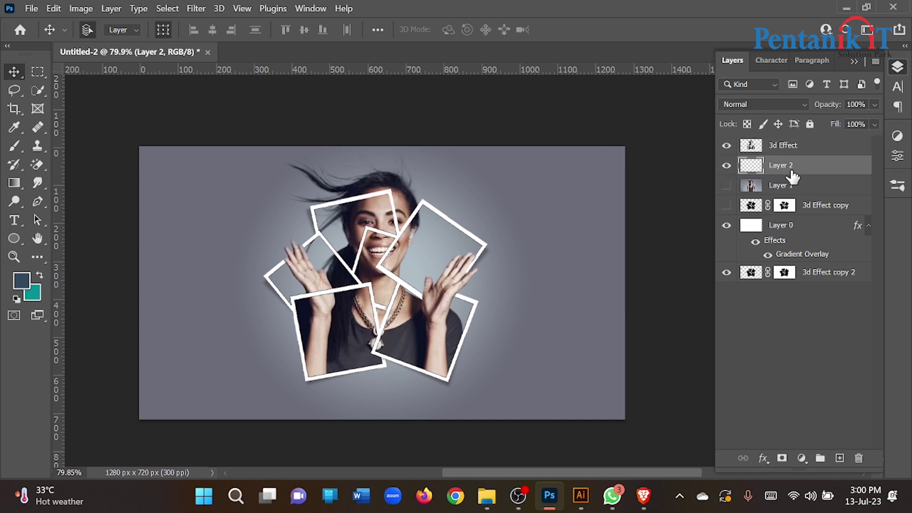
left_click(408, 280)
left_click(388, 285)
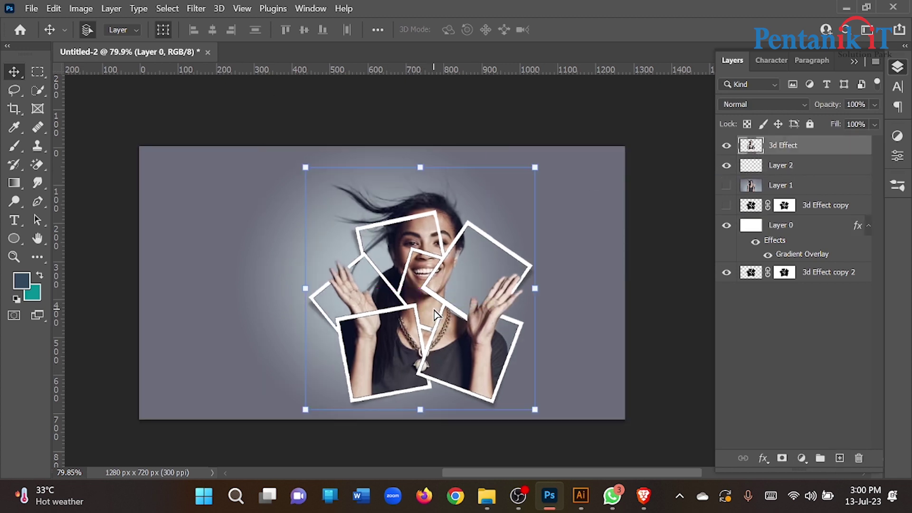
Desaturate the 3d Effect layer and try shifting the gradient background, undoing the shift.
left_click(80, 8)
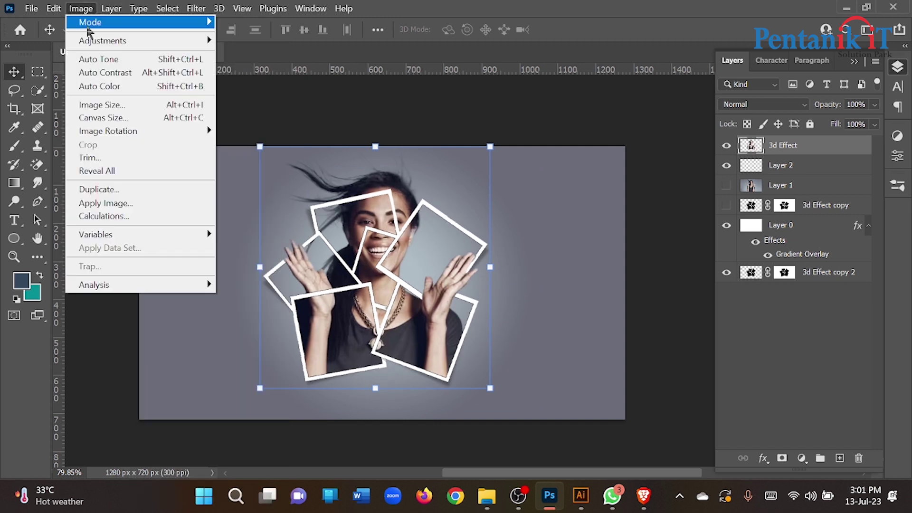
mouse_move(114, 48)
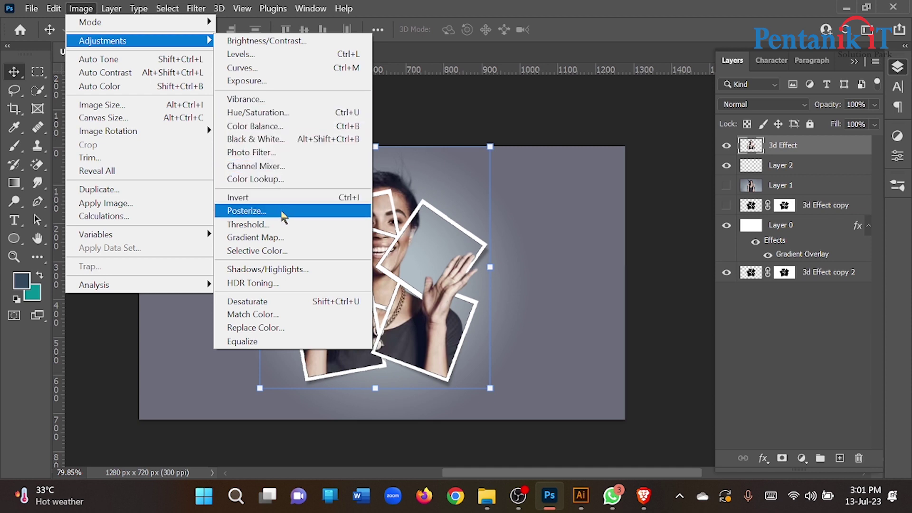
left_click(285, 302)
left_click_drag(572, 287, 580, 378)
key("ctrl+z")
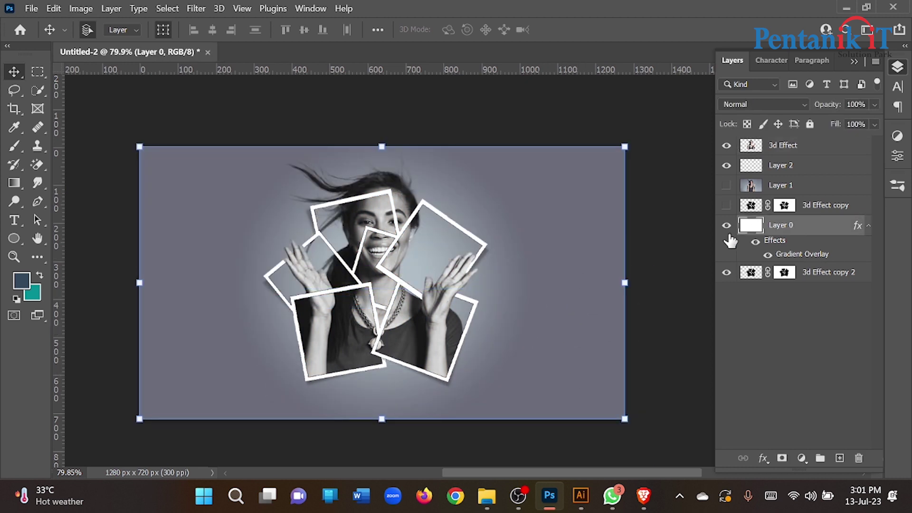
Move Layer 0 directly below 3d Effect and compare the collage with and without the gradient background.
left_click(727, 226)
left_click(727, 226)
left_click_drag(780, 230, 780, 147)
key("ctrl+z")
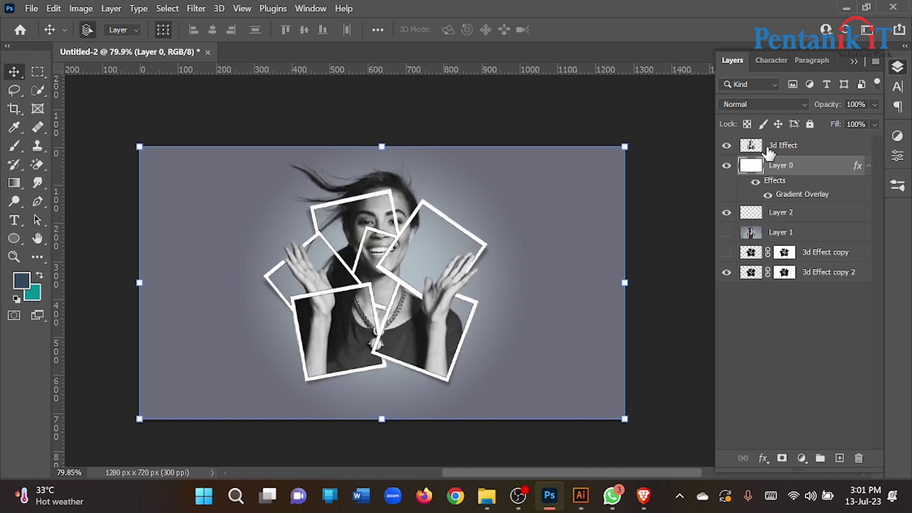
left_click(725, 151)
left_click(725, 152)
left_click(726, 167)
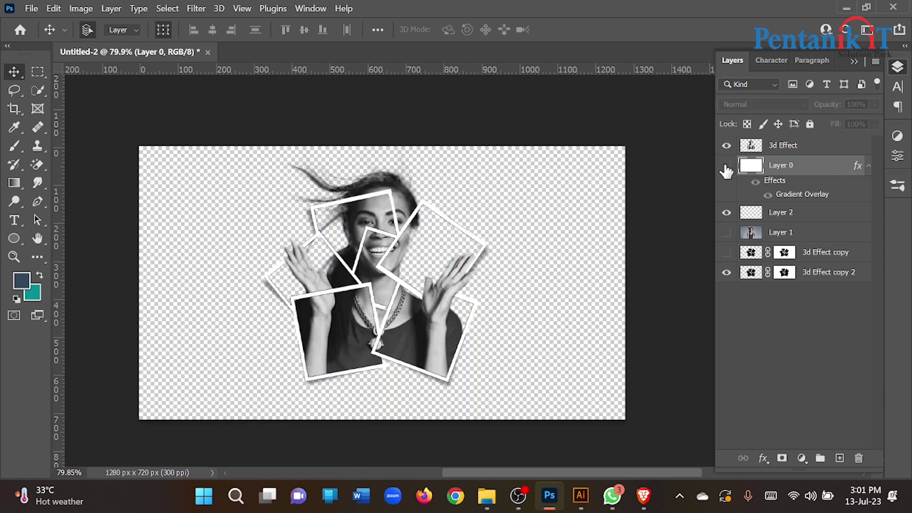
left_click(726, 166)
left_click(726, 167)
left_click(727, 166)
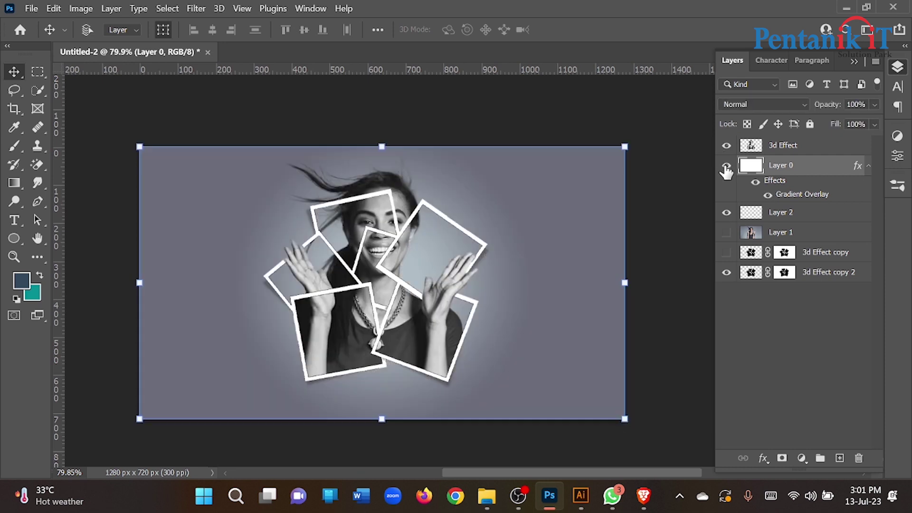
Inspect the desaturated collage up close, toggle the 3d Effect layer's visibility, and undo the reordering of Layer 0.
left_click(747, 146)
scroll(747, 145, "up", 5)
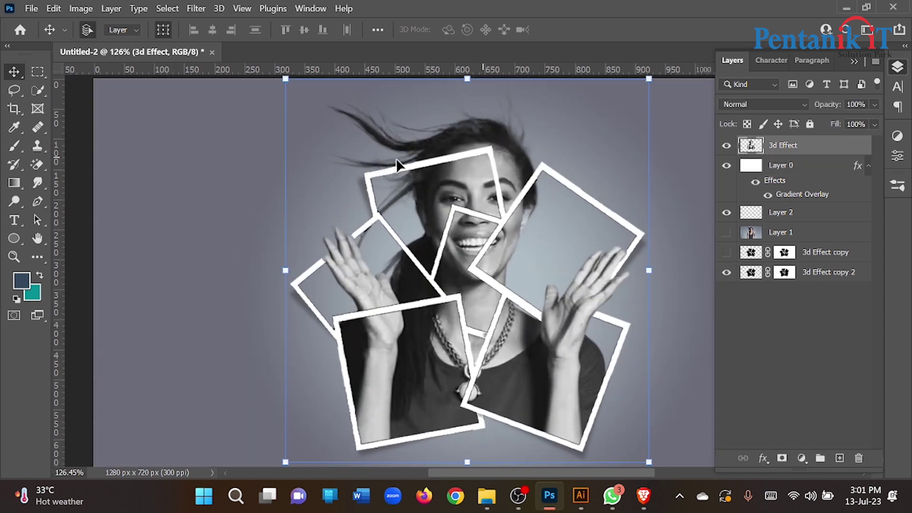
scroll(441, 159, "down", 6)
left_click(726, 148)
left_click(726, 148)
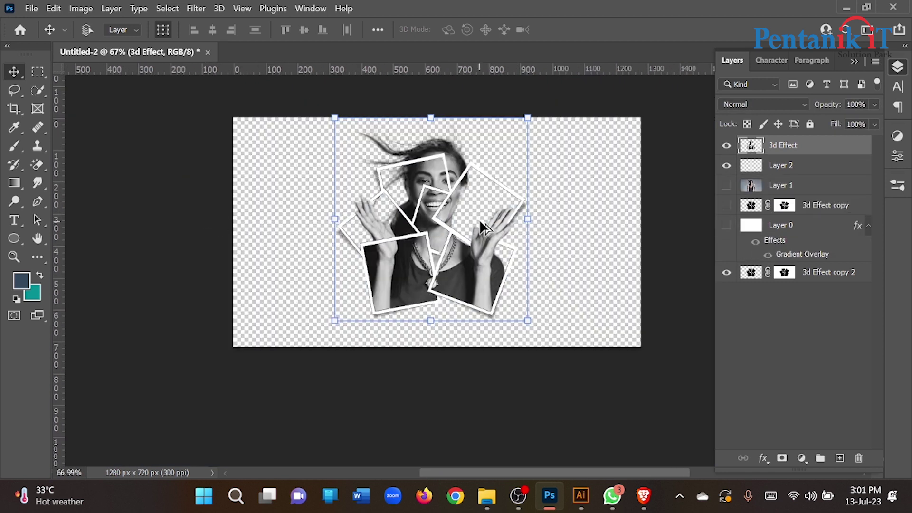
scroll(463, 211, "down", 2)
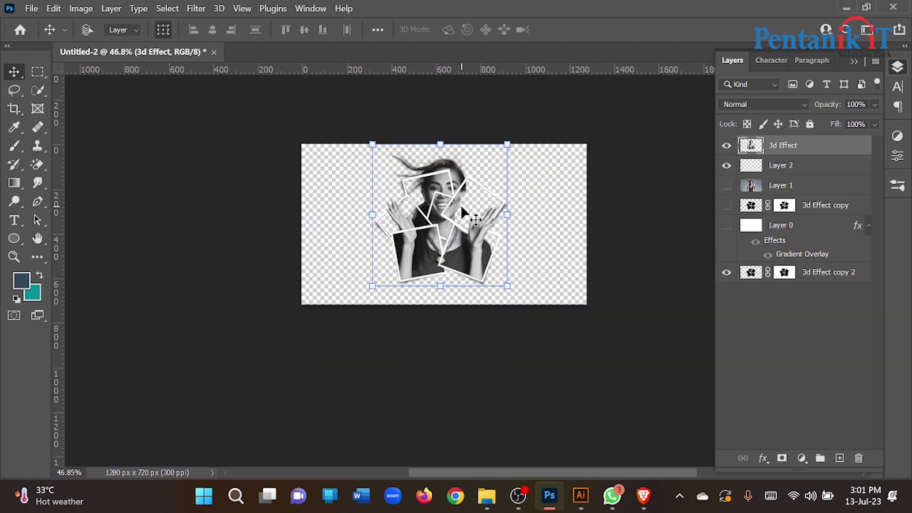
key("ctrl+z")
key("z")
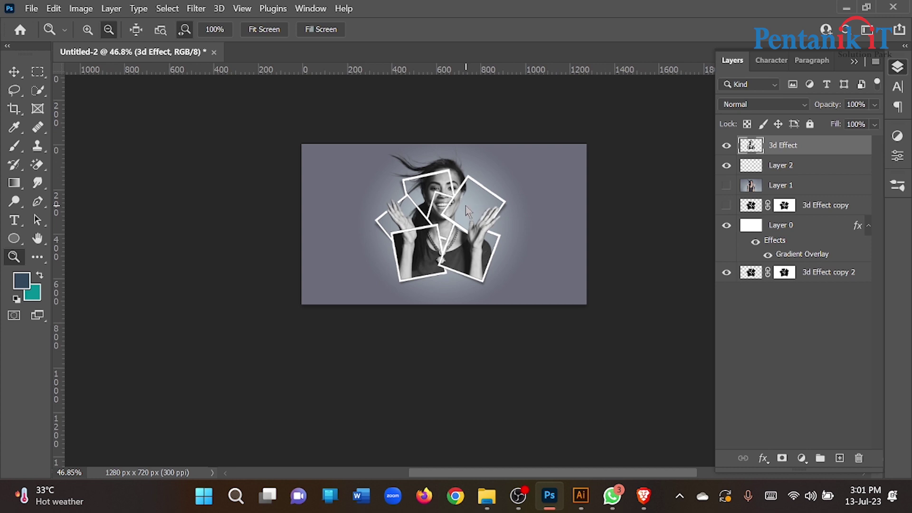
Undo the desaturation, the added layer, the rasterizing and the smart object conversion of the collage.
left_click(14, 72)
left_click(148, 161)
scroll(479, 187, "up", 3)
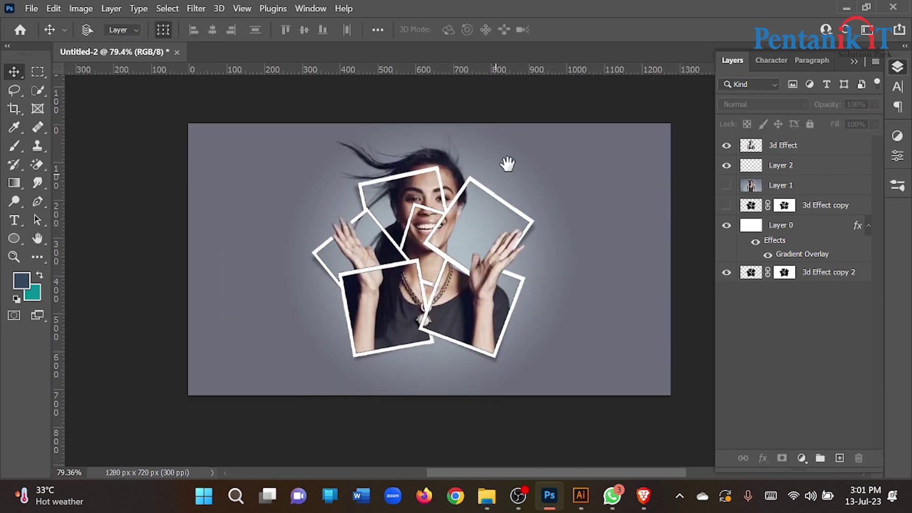
left_click(394, 196)
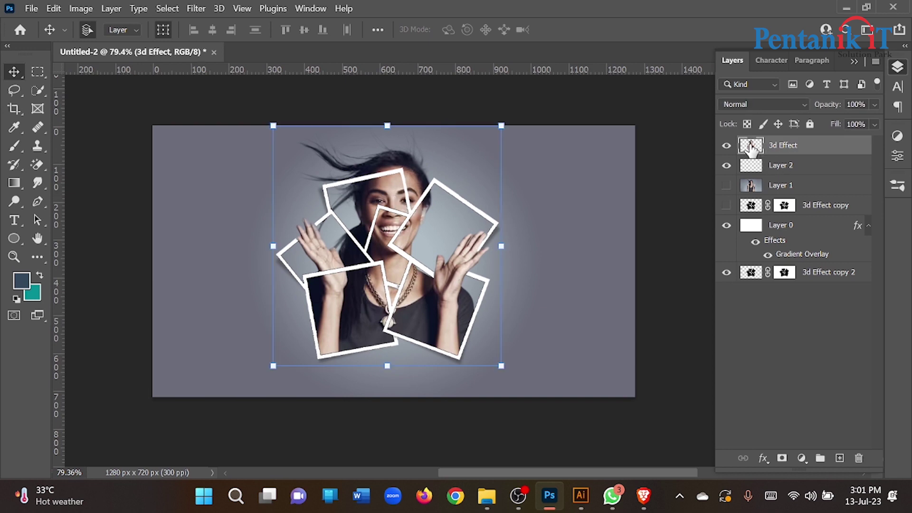
key("super")
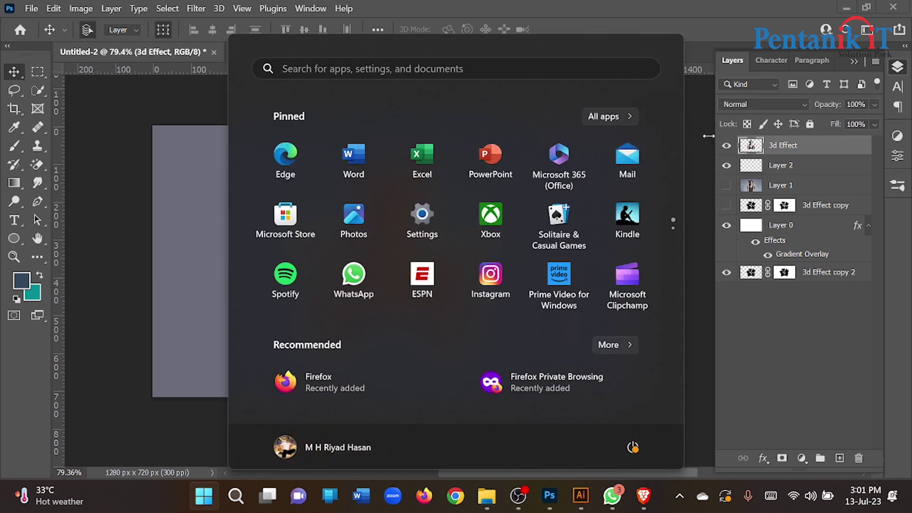
left_click(140, 193)
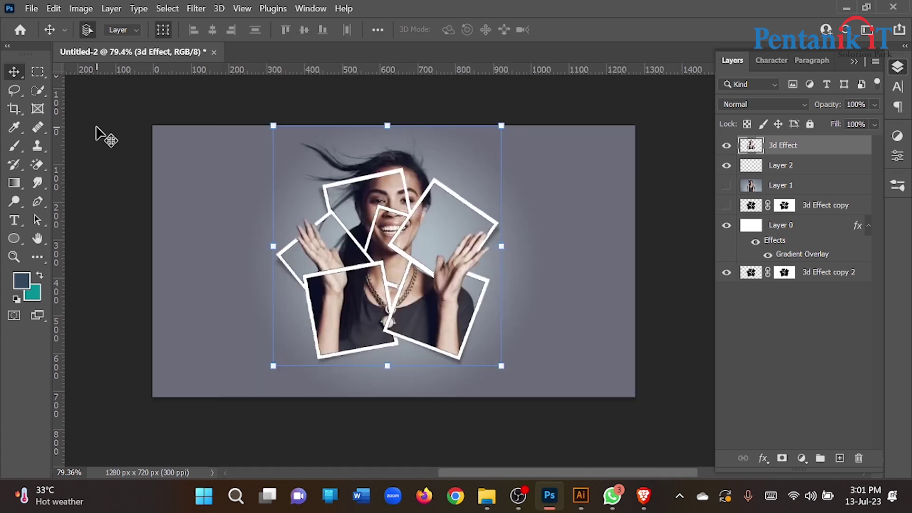
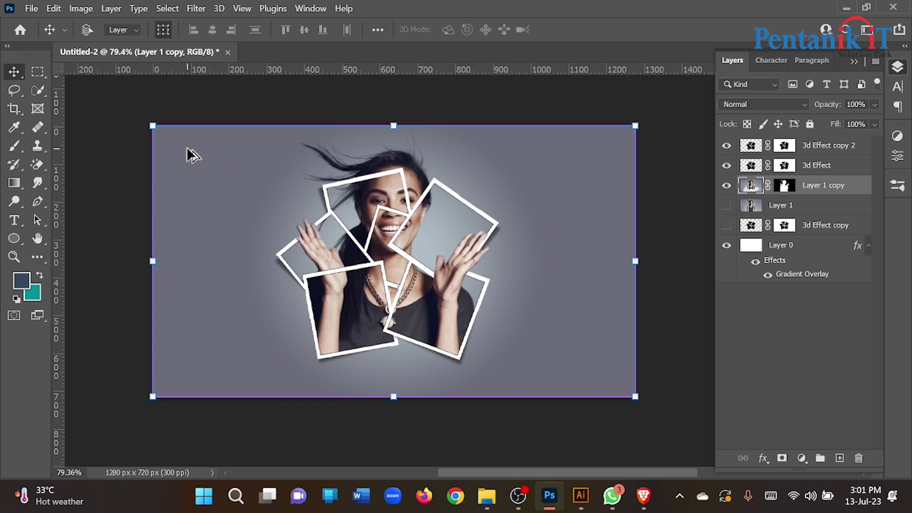
Start a Pen tool path at the left frame's outer corner and run it along its border to the lower-left frame.
scroll(187, 147, "up", 2)
left_click(92, 177)
left_click(37, 201)
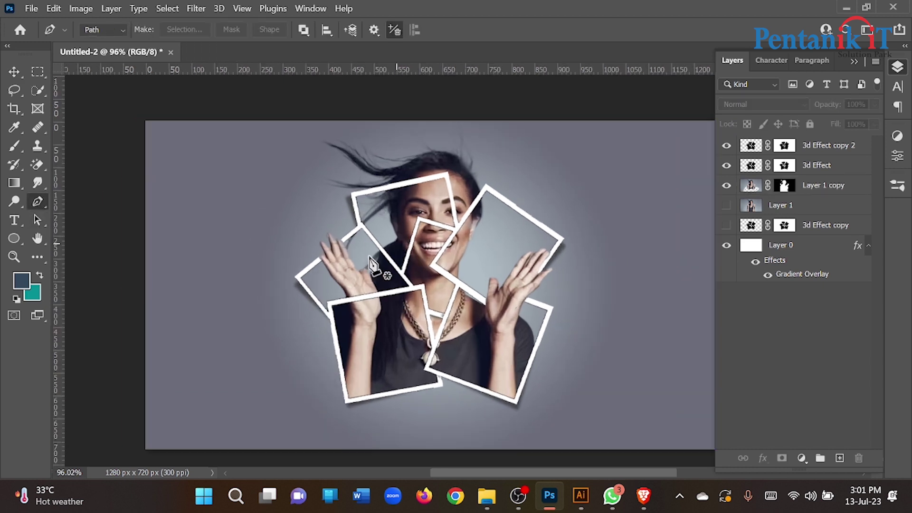
scroll(323, 289, "up", 5)
left_click(273, 276)
left_click_drag(395, 339, 273, 165)
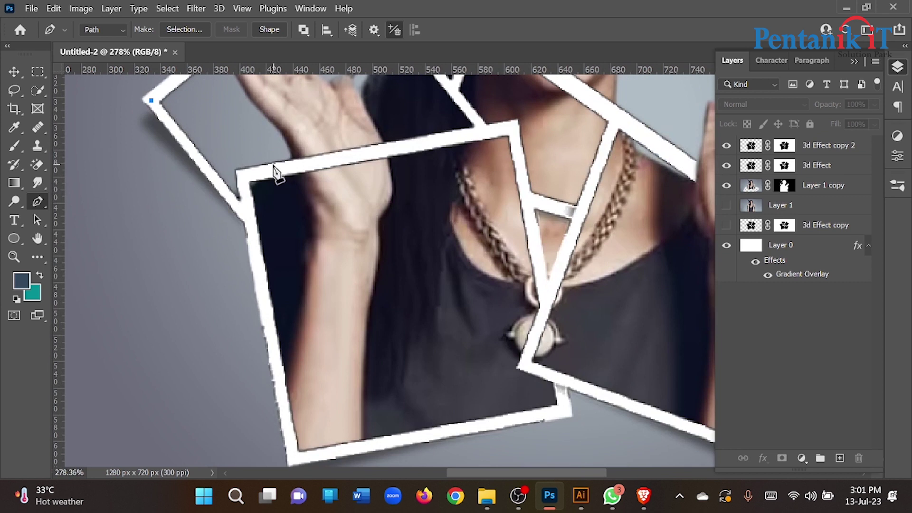
left_click(249, 217)
Continue the path down the lower-left frame's left border and along its bottom border to the lower-right frame.
scroll(252, 223, "down", 3)
left_click(293, 376)
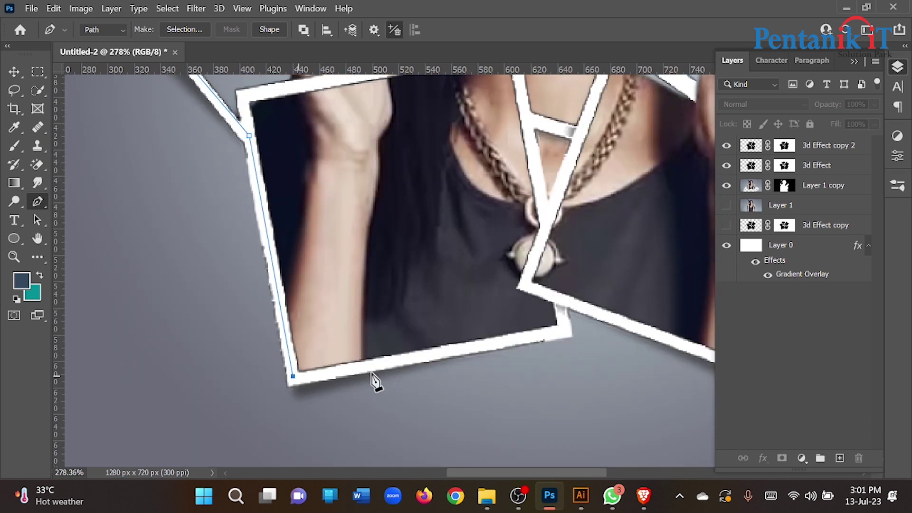
left_click(564, 336)
left_click(560, 301)
Continue the path around the lower-right frame's bottom and outer side borders and across its upper corner to the raised hand.
left_click_drag(615, 325, 336, 241)
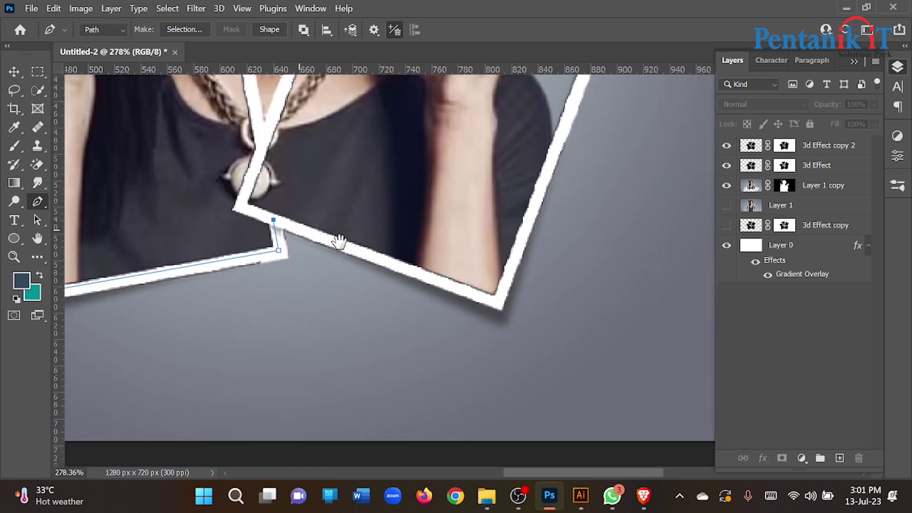
scroll(542, 278, "up", 6)
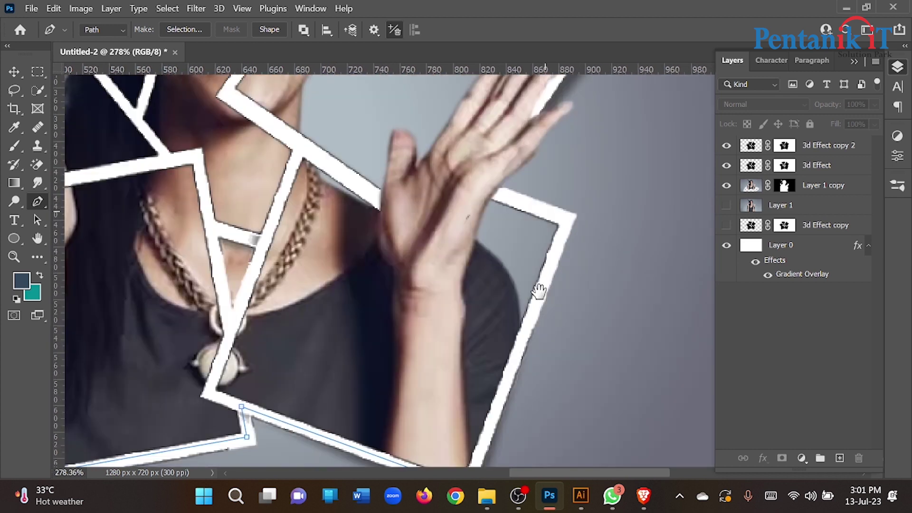
left_click(558, 254)
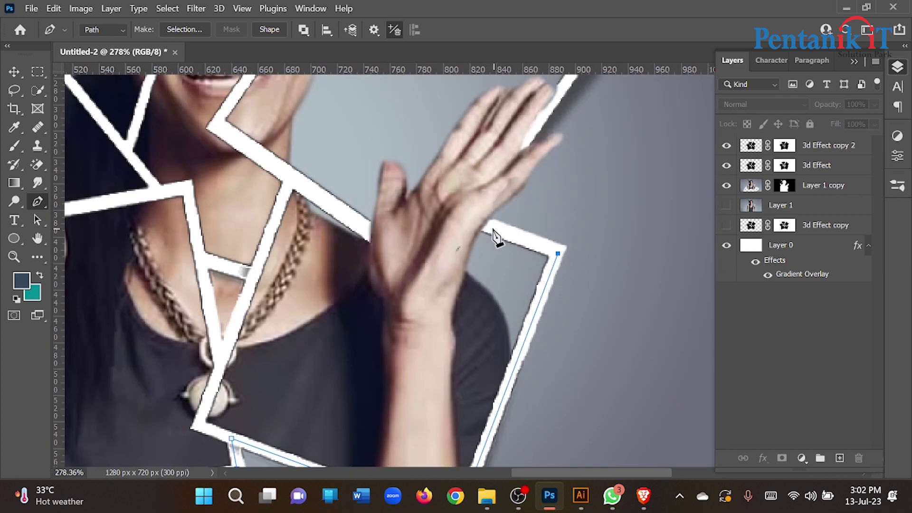
left_click(459, 215)
scroll(490, 209, "up", 2)
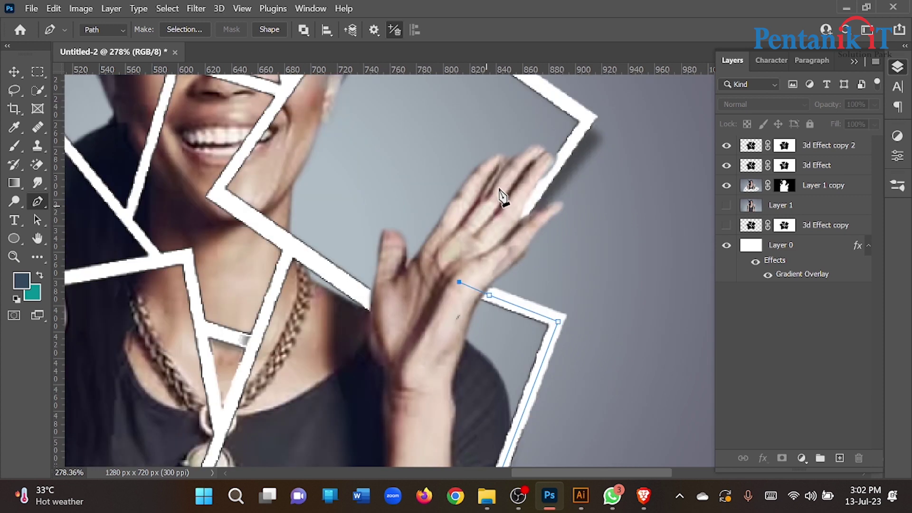
Continue the path past the fingers along the upper-right frame's outer border, around its outermost corner to its topmost corner.
left_click(530, 194)
scroll(539, 198, "up", 2)
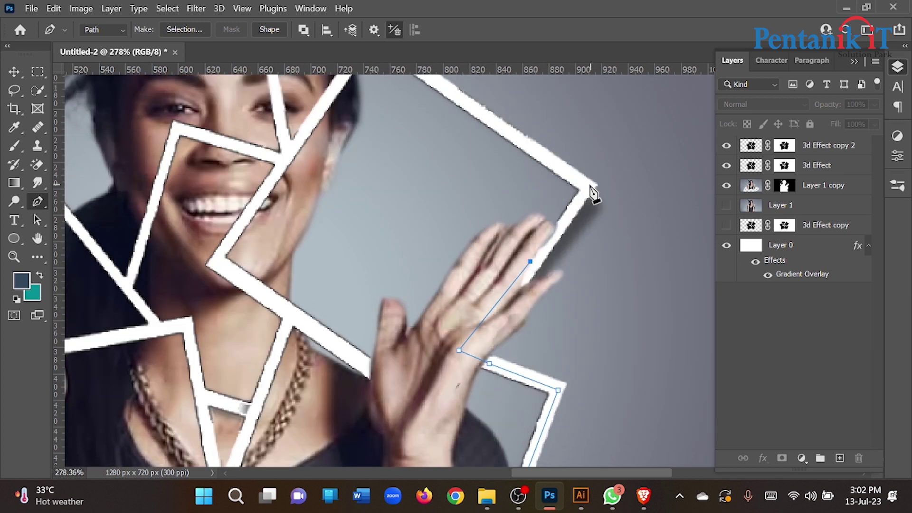
left_click_drag(588, 184, 578, 170)
scroll(589, 189, "up", 5)
scroll(589, 189, "left", 2)
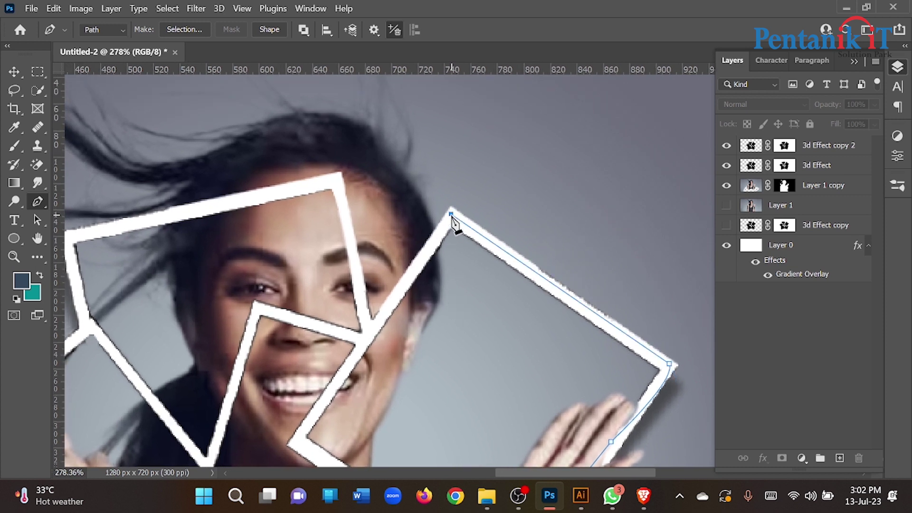
left_click(451, 215)
scroll(451, 217, "down", 2)
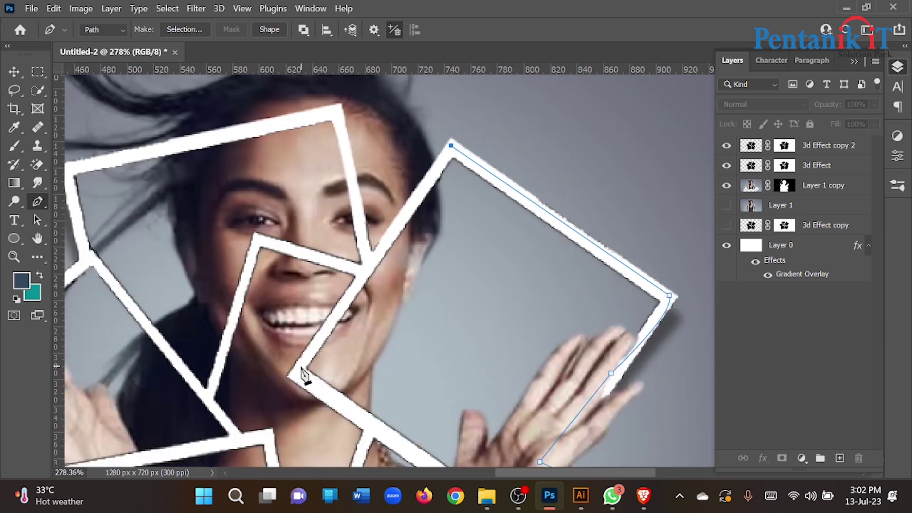
Run the path around the top frame, across the fingers along the left frame's border, and close it at the starting corner.
left_click(367, 268)
left_click(334, 108)
scroll(424, 157, "left", 5)
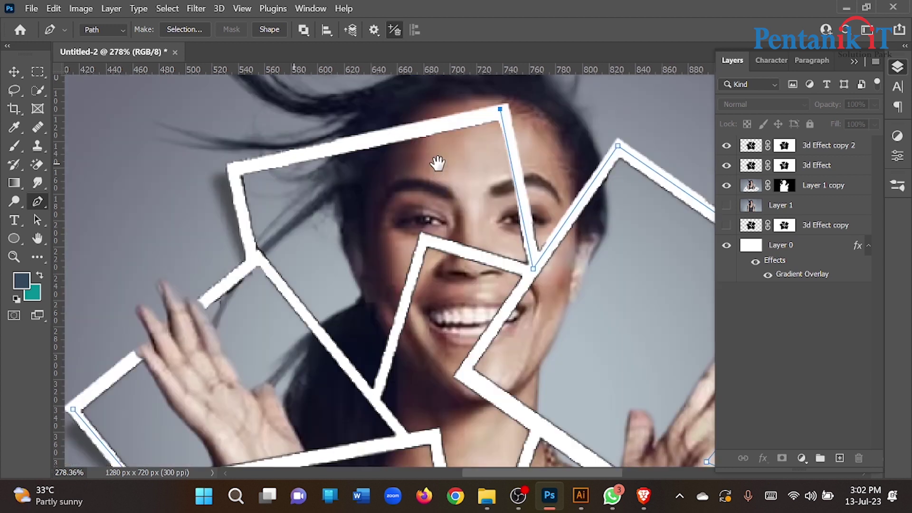
left_click(277, 171)
left_click(293, 256)
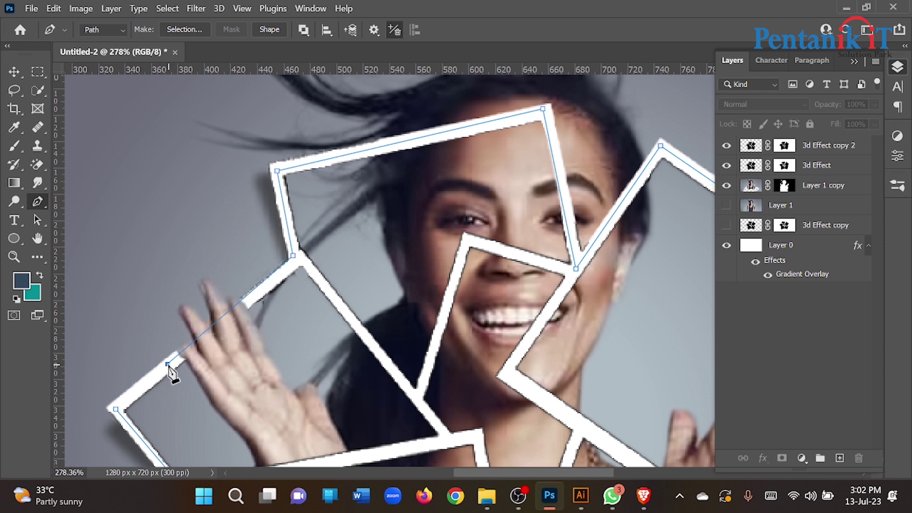
left_click(115, 410)
scroll(204, 250, "down", 5)
Convert the collage path into a new selection with 0-pixel feather and invert it to select everything outside the frames.
right_click(278, 157)
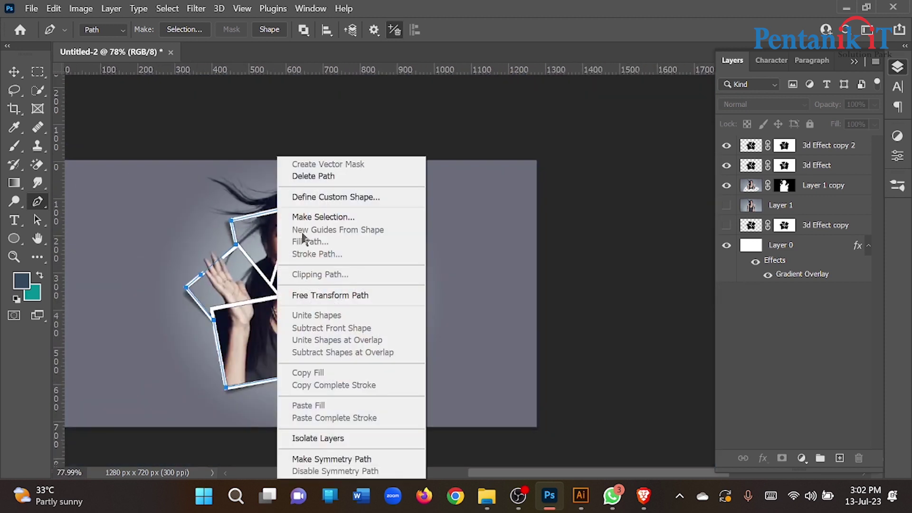
left_click(326, 216)
left_click(530, 119)
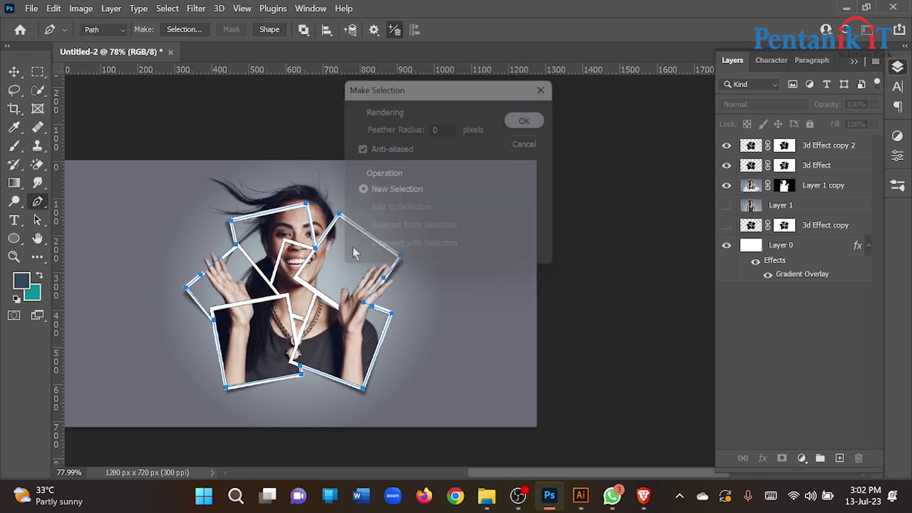
left_click(36, 74)
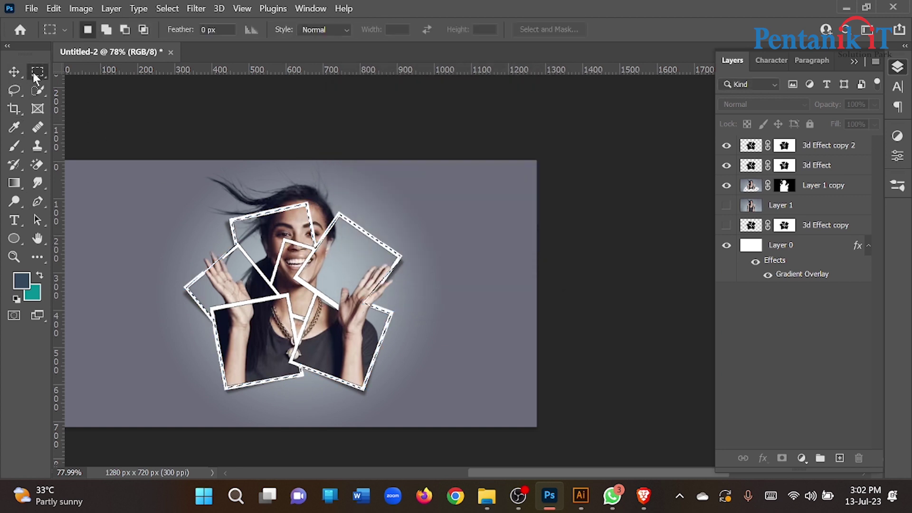
right_click(250, 219)
left_click(298, 229)
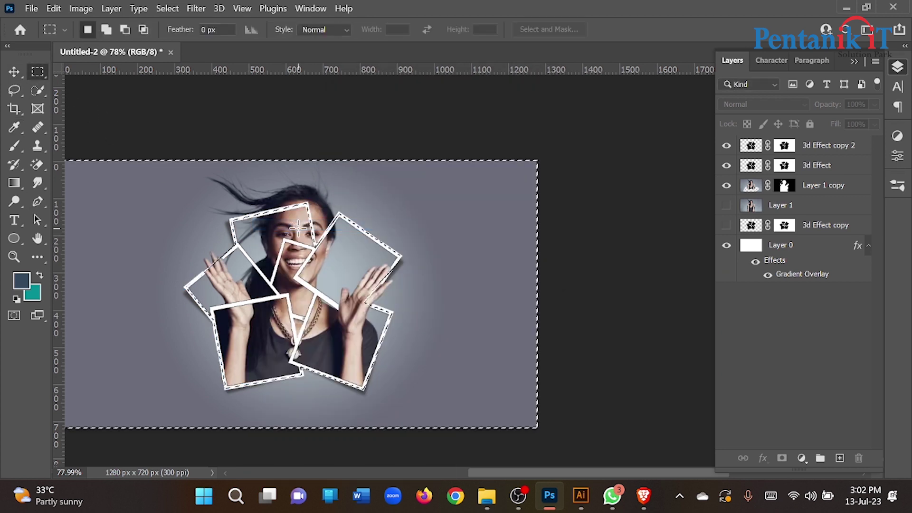
Desaturate the selected area outside the frames on Layer 1 copy and deselect.
left_click(81, 8)
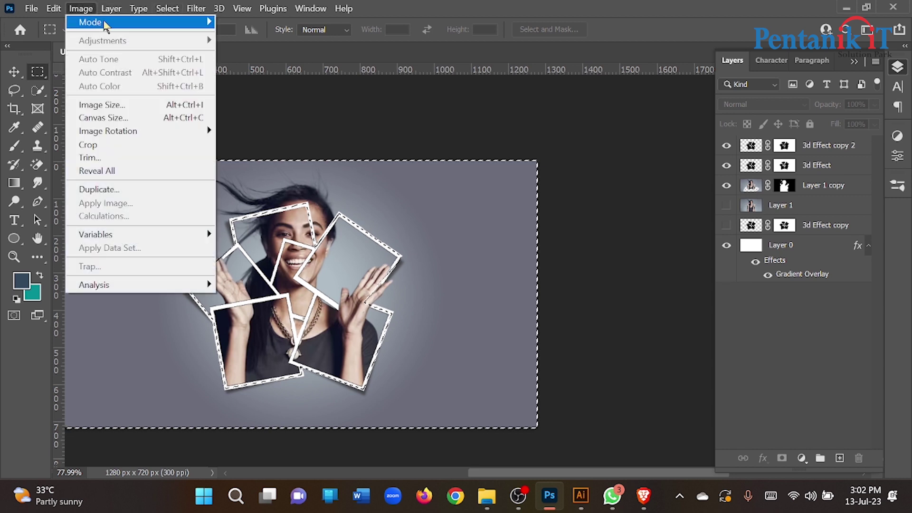
left_click(80, 9)
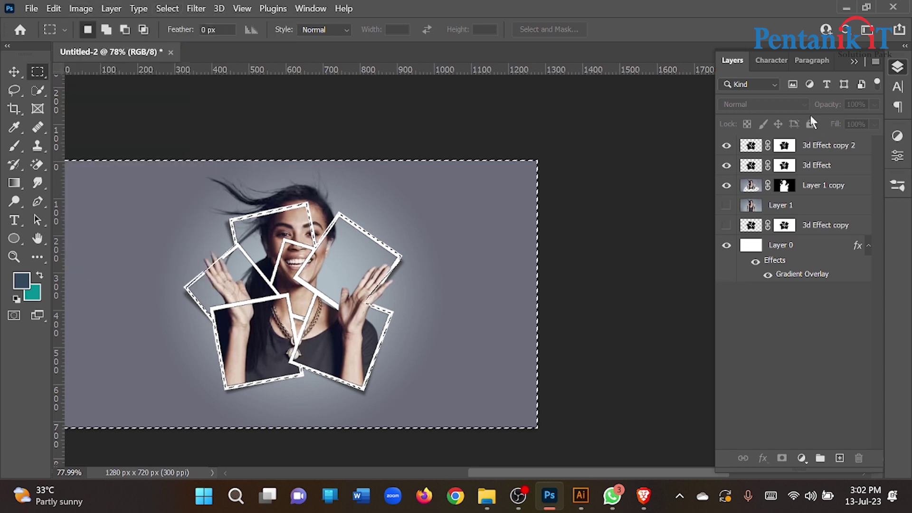
left_click(829, 186)
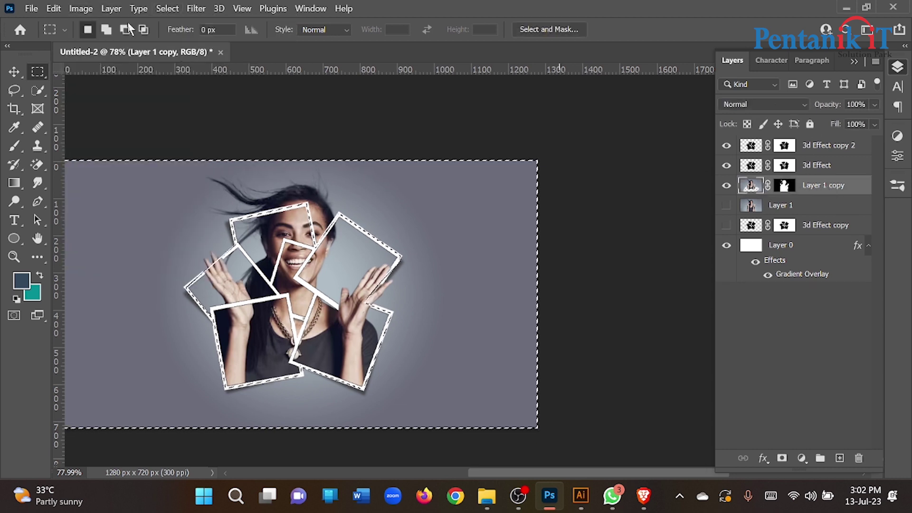
left_click(82, 9)
mouse_move(108, 46)
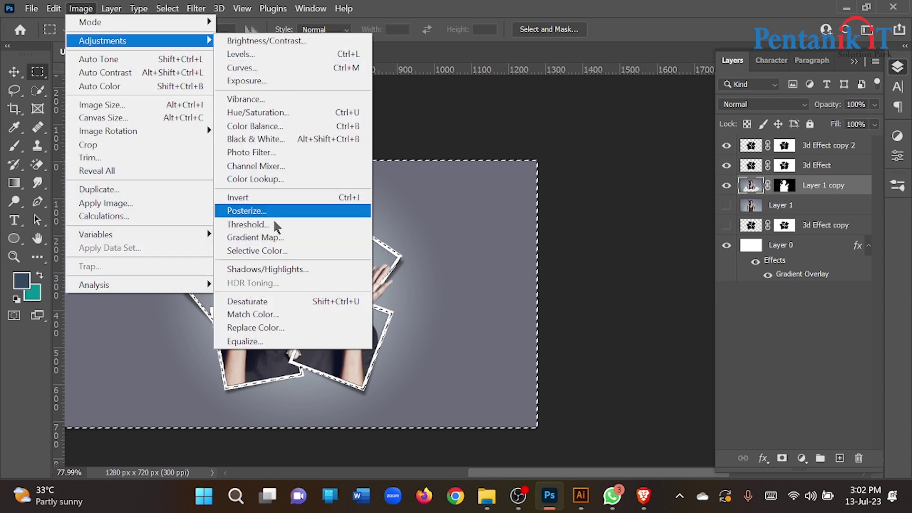
left_click(275, 304)
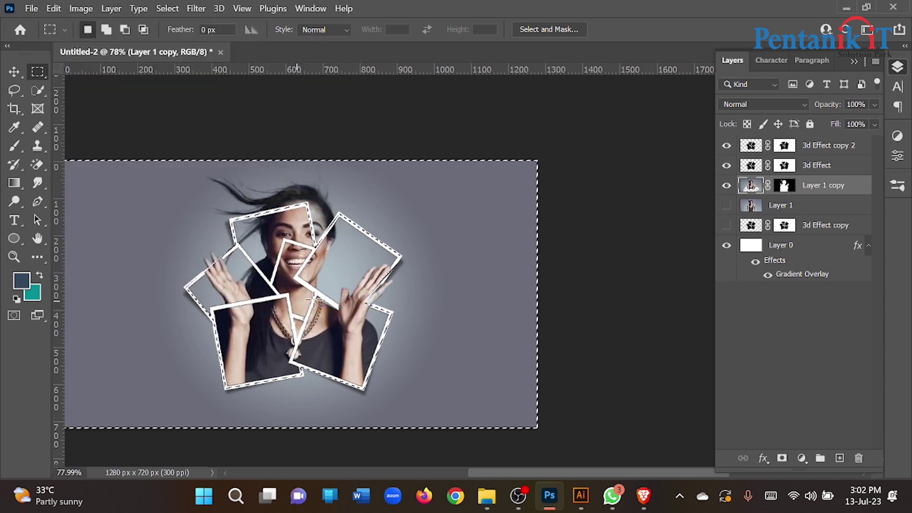
key("ctrl+d")
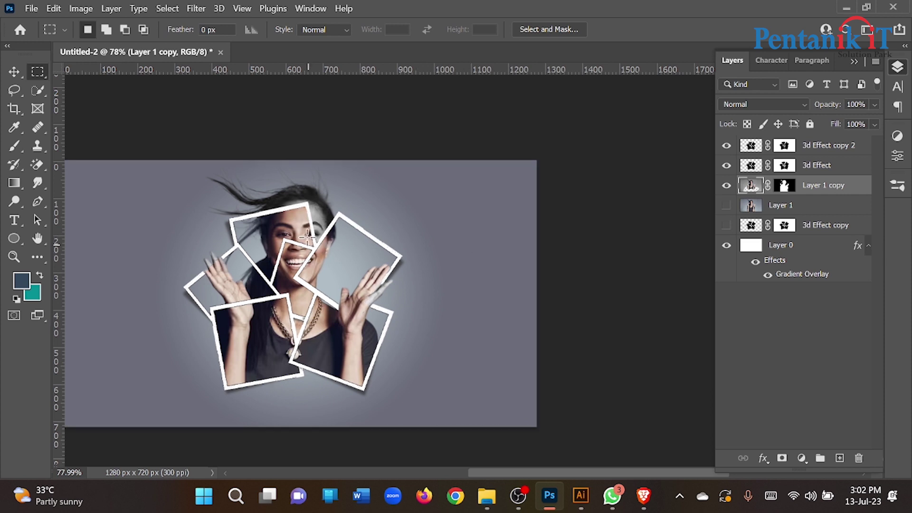
Start a Pen tool path beside the top frame and run it along its top and inner side borders to the upper-right frame's topmost corner.
scroll(306, 204, "up", 3)
scroll(305, 204, "up", 3)
left_click_drag(296, 195, 405, 207)
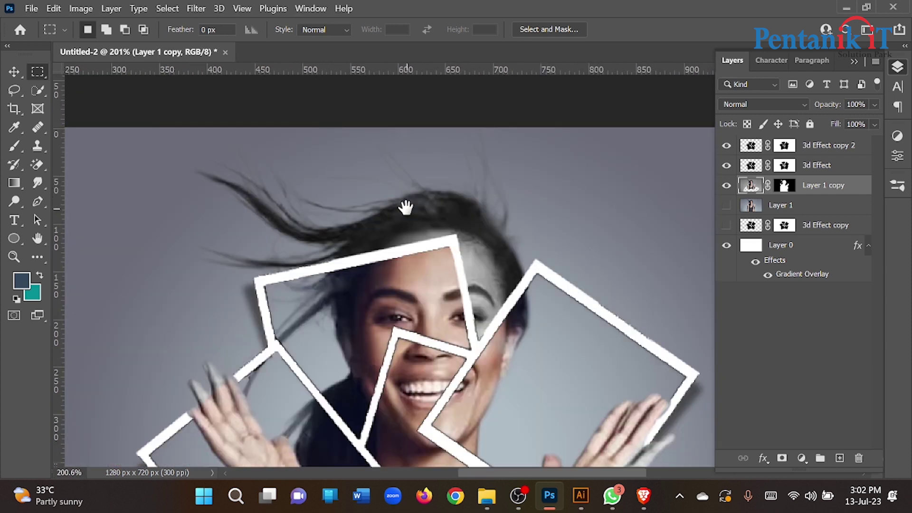
left_click(14, 146)
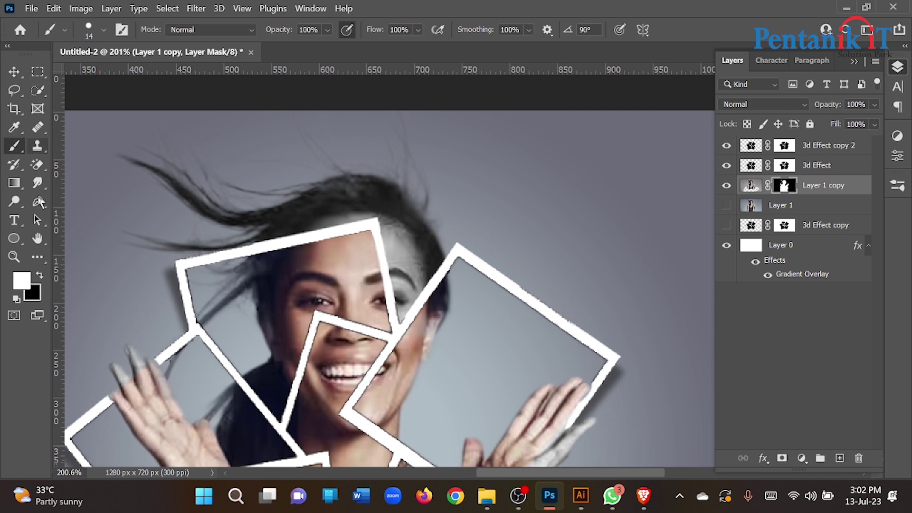
left_click(37, 201)
left_click_drag(125, 272, 143, 265)
left_click(370, 224)
left_click(396, 327)
key("ctrl+z")
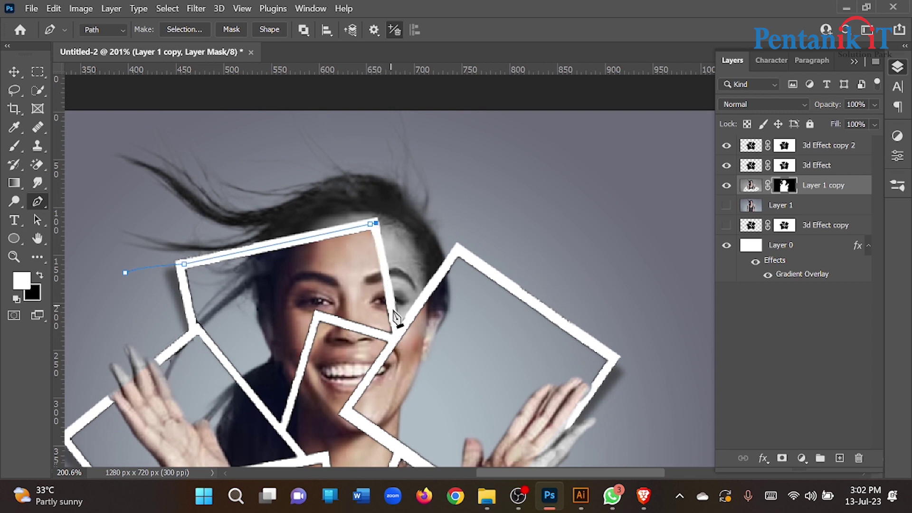
left_click(395, 333)
left_click(457, 252)
Curve the path around the outside of the protruding hair and close it at its starting point.
left_click_drag(502, 154, 417, 130)
left_click_drag(256, 105, 176, 112)
left_click_drag(114, 137, 100, 193)
left_click(126, 273)
Convert the hair path into a selection, delete the protruding hair from the Layer 1 copy image, and deselect.
right_click(354, 250)
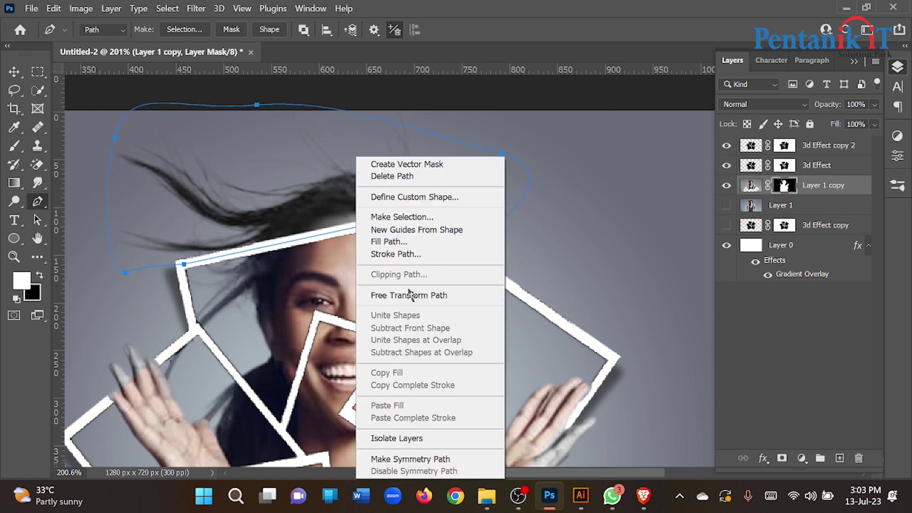
left_click(407, 217)
left_click(526, 126)
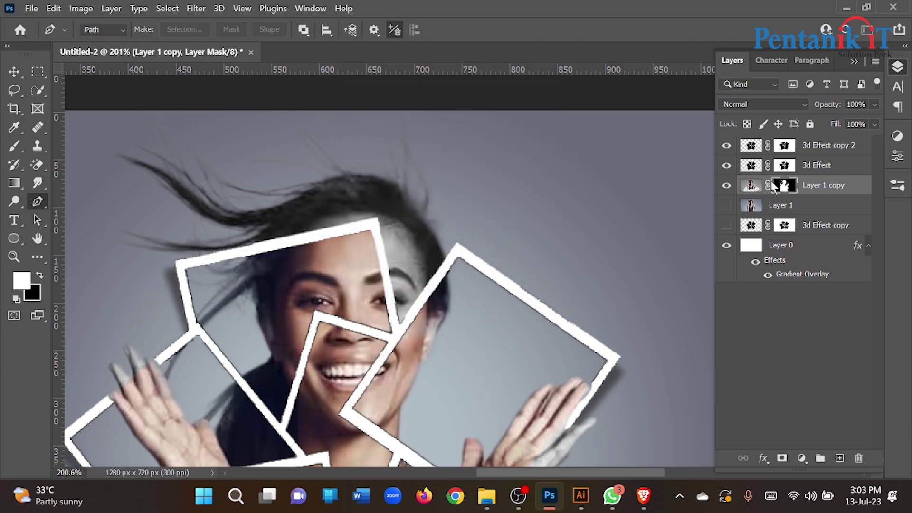
left_click(753, 186)
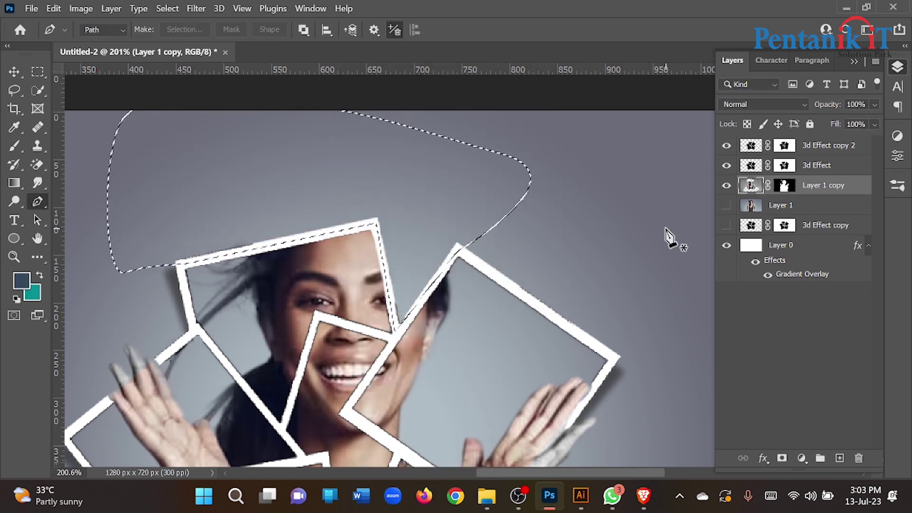
key("ctrl+d")
Examine up close the desaturated fingertips where the raised hand crosses the left frame's border.
scroll(376, 206, "down", 2)
scroll(375, 202, "down", 2)
scroll(377, 205, "up", 3)
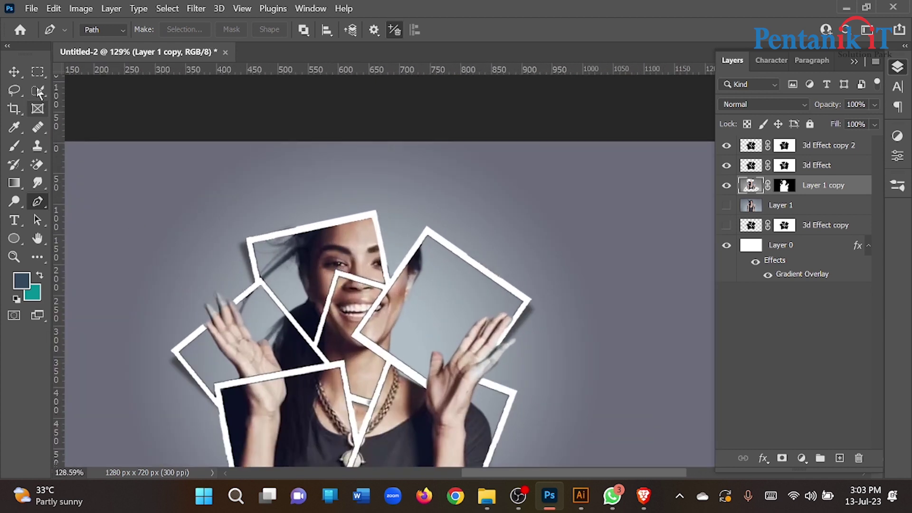
left_click(14, 71)
left_click(785, 225)
scroll(301, 319, "up", 10)
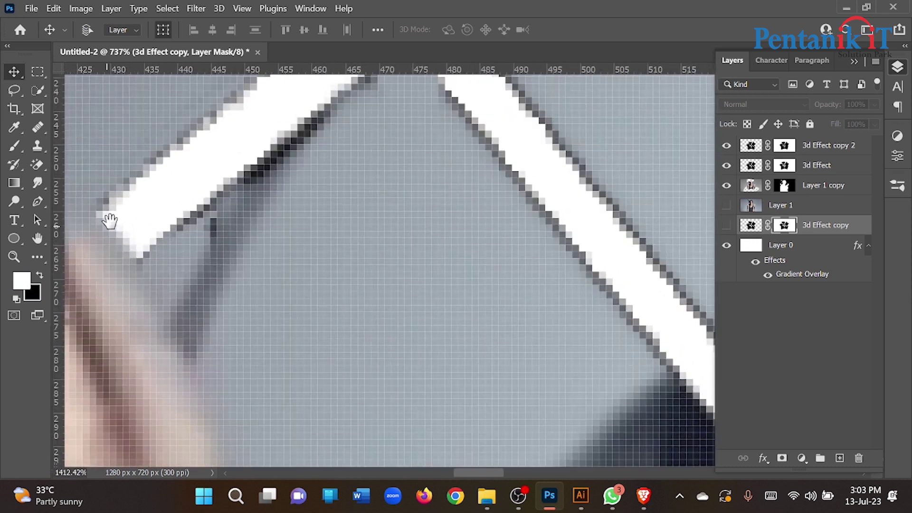
left_click_drag(110, 220, 278, 164)
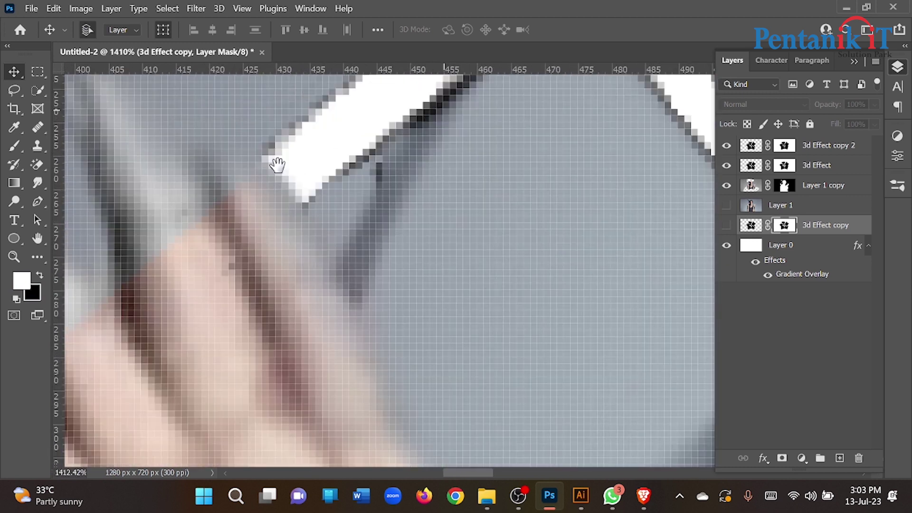
scroll(235, 260, "down", 5)
scroll(224, 240, "up", 2)
left_click(276, 227)
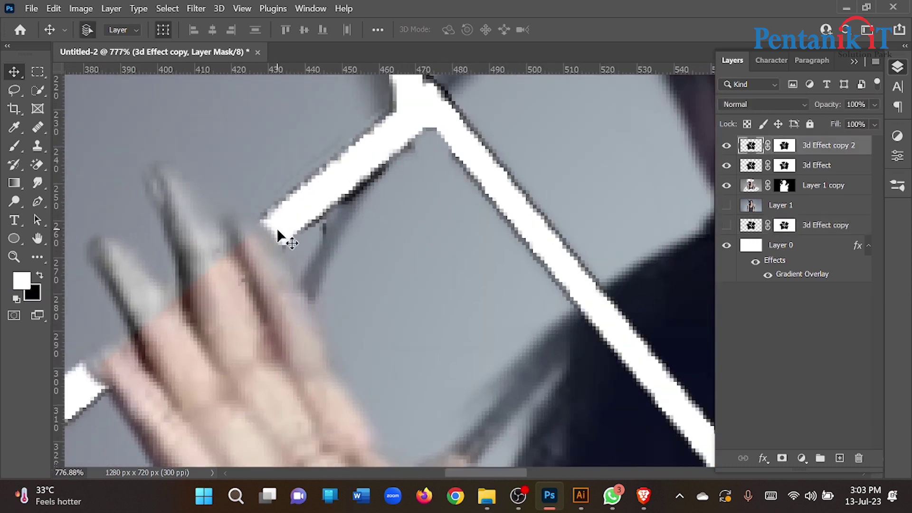
scroll(278, 228, "down", 2)
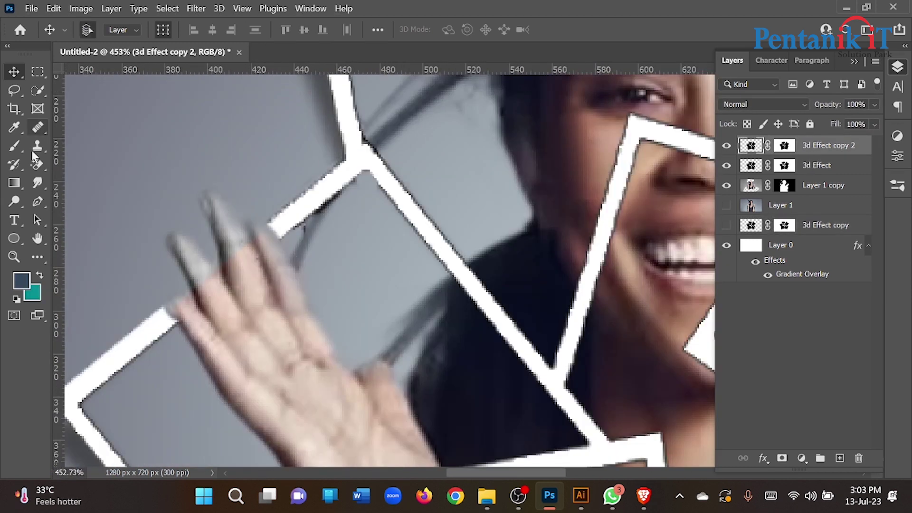
Try to start a path across the raised fingertips in line with the left frame's outer border.
left_click(38, 201)
scroll(169, 302, "up", 2)
left_click(162, 317)
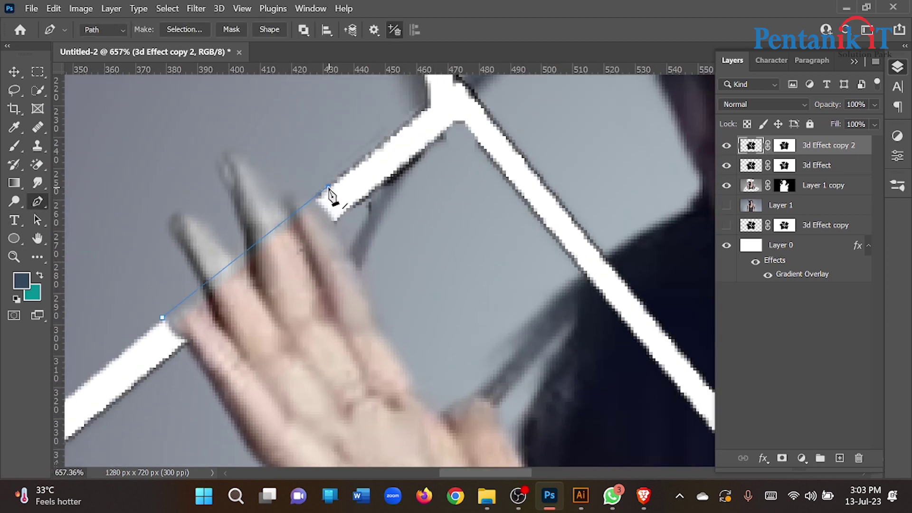
Try shifting the Layer 1 copy photo under the frames and undo the move.
left_click(14, 89)
left_click(14, 73)
left_click_drag(309, 300, 352, 332)
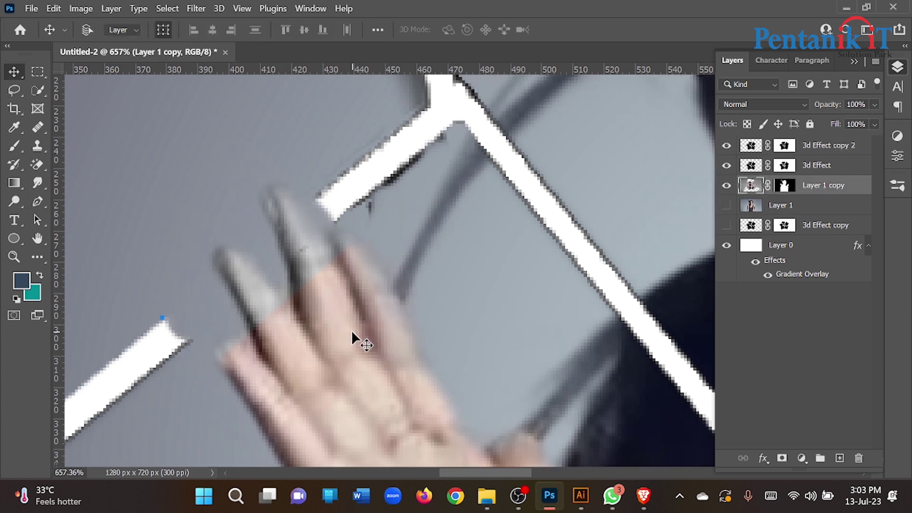
key("ctrl+z")
Undo the hair deletion, the desaturation and the outline path back to the point where it ends on the lower-right frame.
scroll(203, 224, "down", 5)
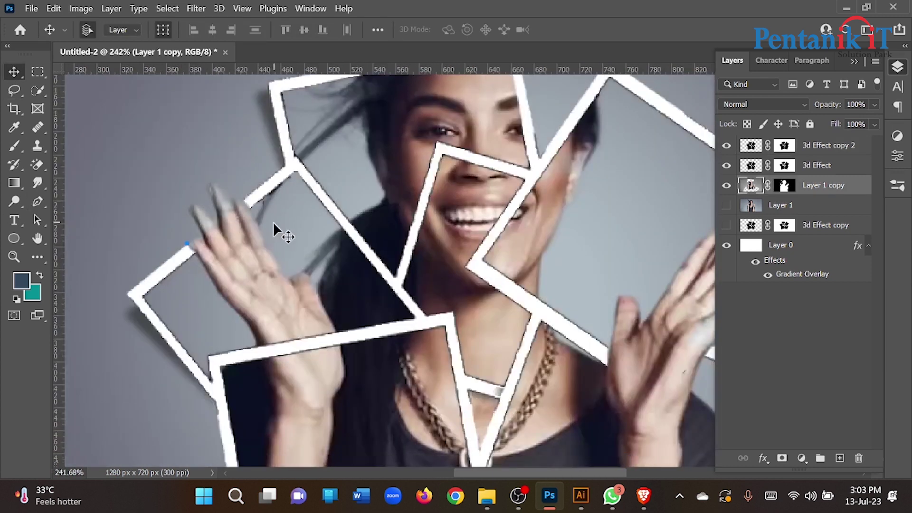
scroll(273, 223, "down", 3)
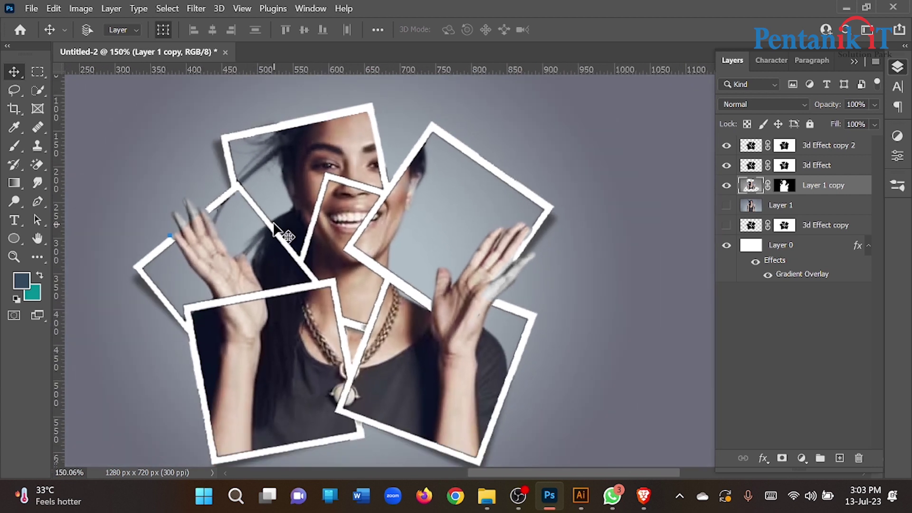
key("ctrl+z")
key("ctrl+z")
key("ctrl+z")
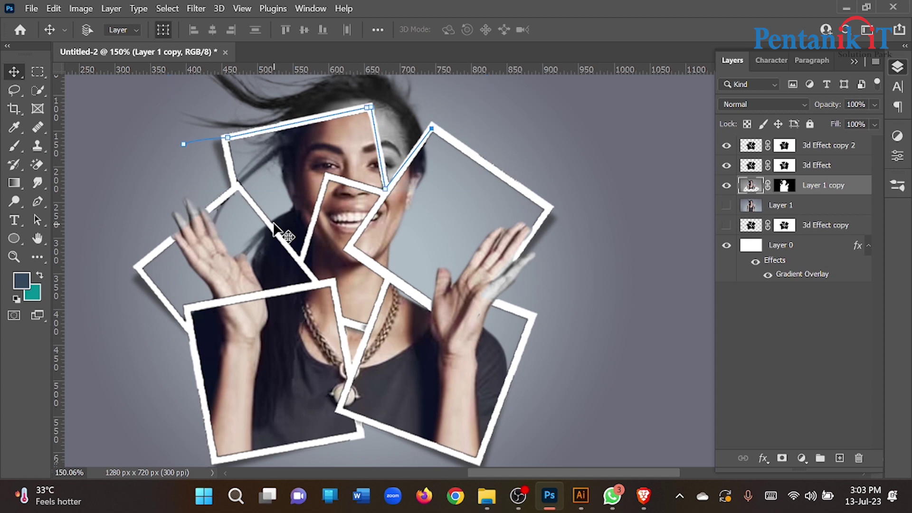
key("ctrl+z")
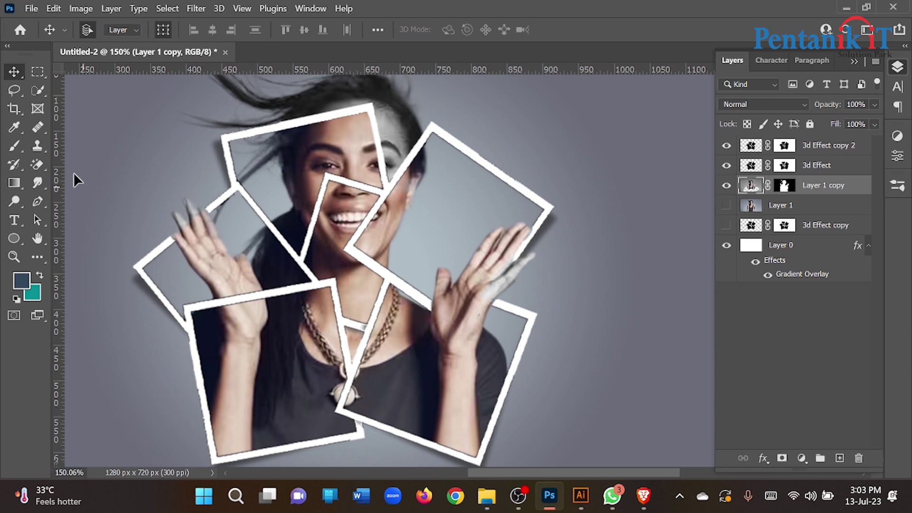
scroll(79, 179, "right", 2)
left_click(38, 202)
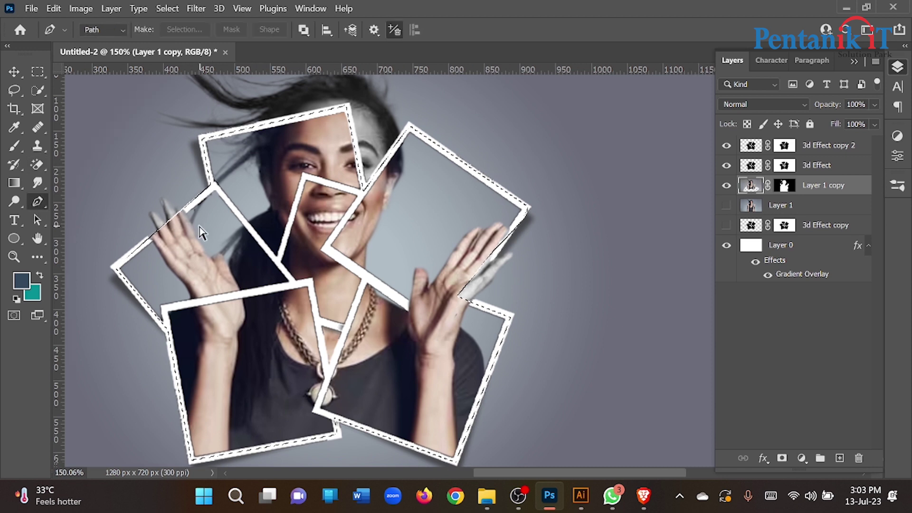
key("ctrl+z")
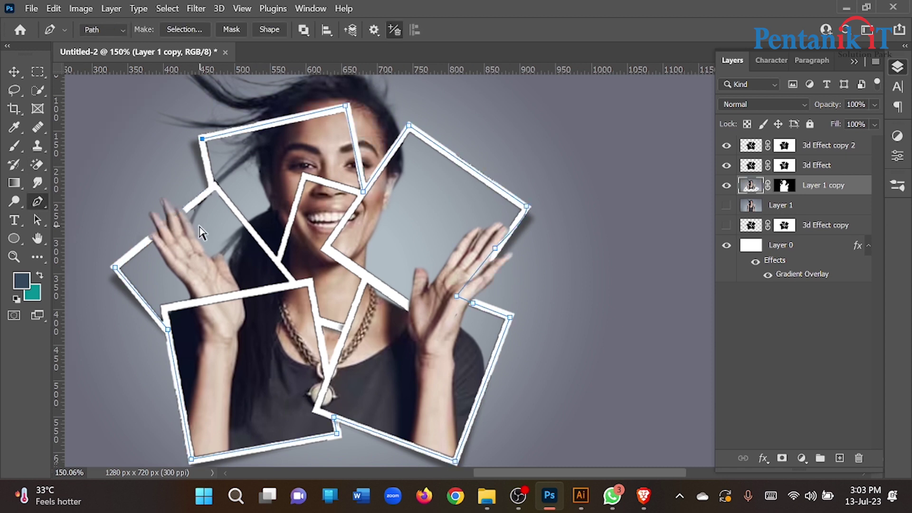
key("ctrl+z")
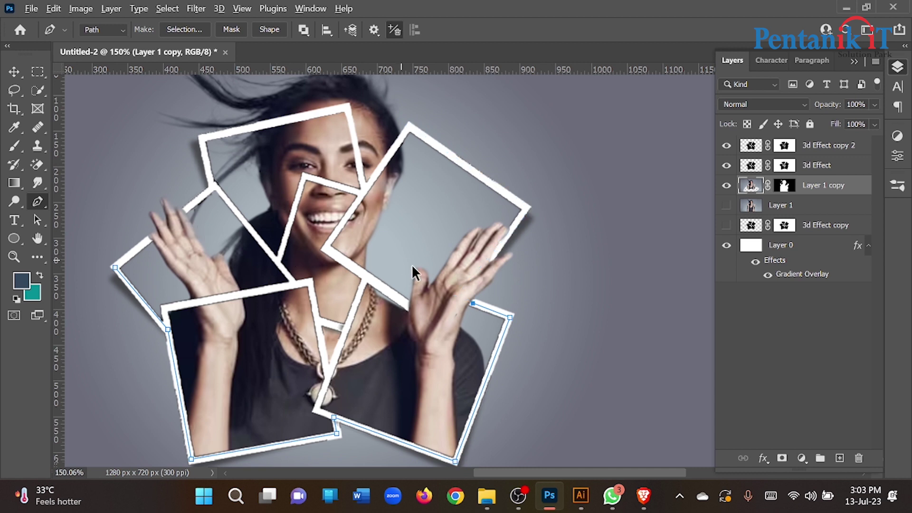
Extend the outline path from the lower-right frame around the hand's protruding fingers to the upper-right frame's border.
scroll(480, 299, "up", 10)
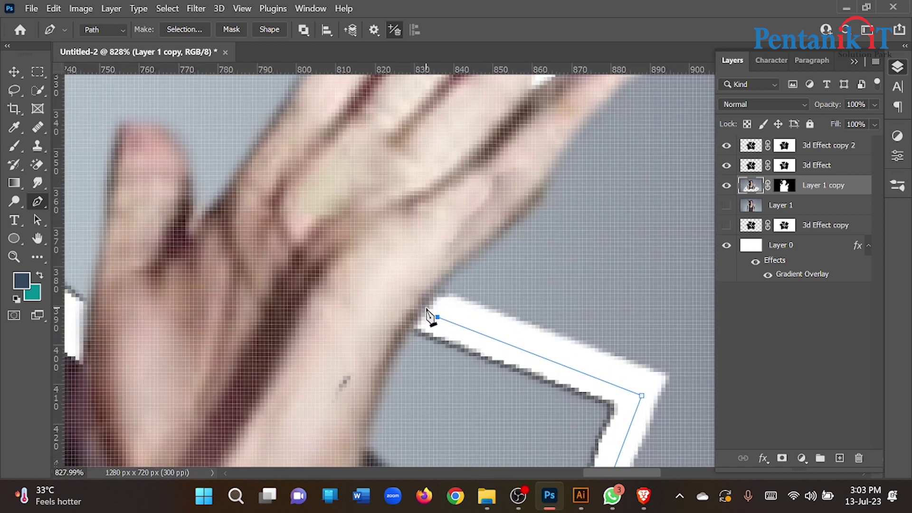
left_click(434, 298)
left_click_drag(465, 284, 366, 305)
left_click(358, 295)
left_click_drag(390, 268, 400, 259)
left_click(418, 244)
left_click_drag(437, 212, 338, 285)
left_click_drag(370, 201, 357, 207)
left_click_drag(351, 209, 315, 236)
left_click_drag(312, 241, 189, 354)
left_click(169, 333)
left_click_drag(229, 251, 237, 241)
Continue the path around the outer corners of the upper-right frame to its junction with the top frame.
left_click_drag(272, 204, 460, 309)
left_click(532, 212)
left_click_drag(414, 231, 503, 428)
left_click_drag(217, 240, 482, 35)
left_click(406, 155)
scroll(406, 157, "down", 3)
left_click_drag(342, 225, 400, 109)
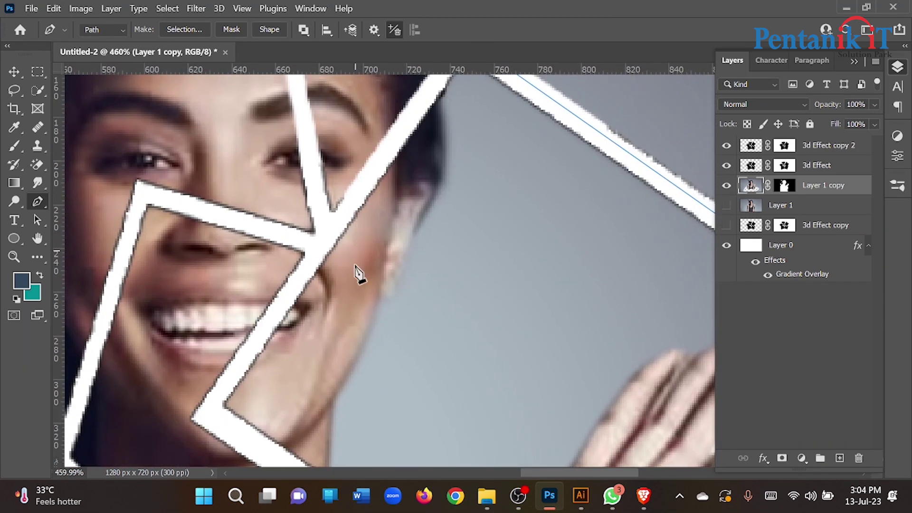
scroll(355, 255, "down", 2)
left_click(323, 242)
Carry the path around the top frame's corners to its junction with the left frame.
left_click_drag(281, 180, 381, 285)
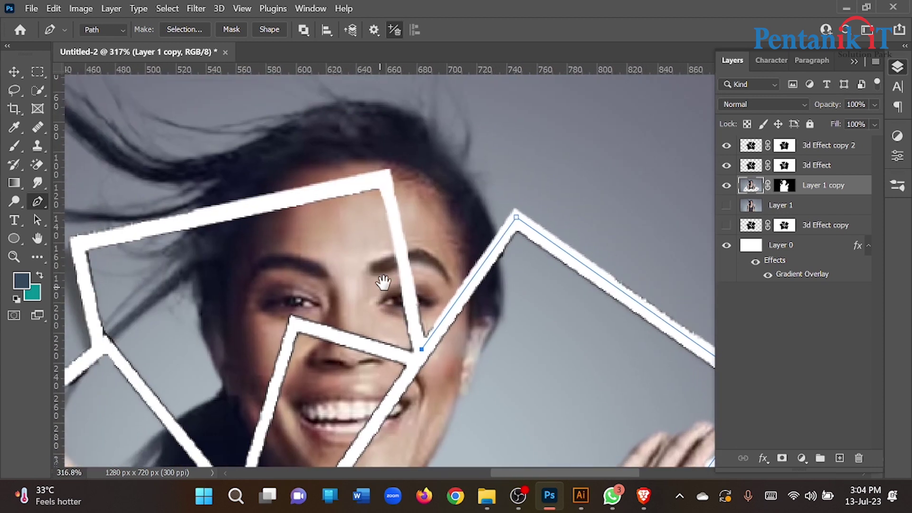
left_click(384, 179)
left_click_drag(232, 212, 440, 159)
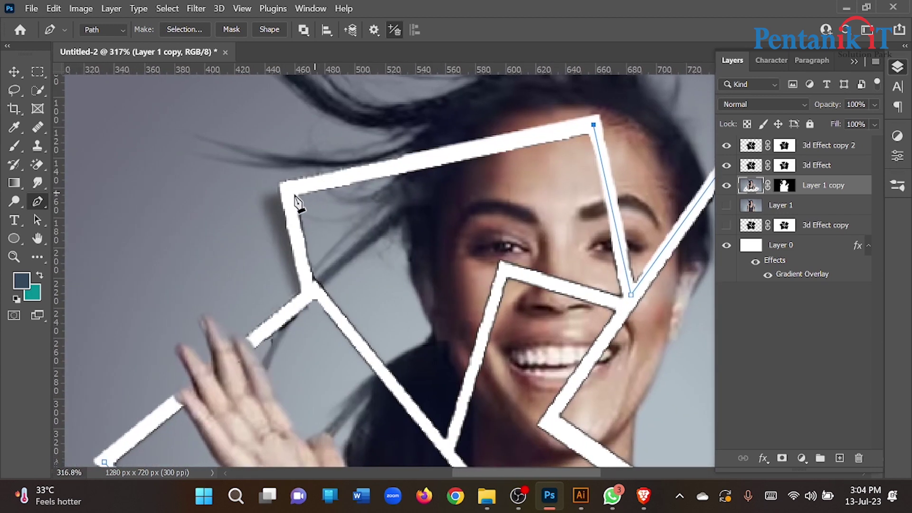
left_click(283, 186)
left_click(308, 286)
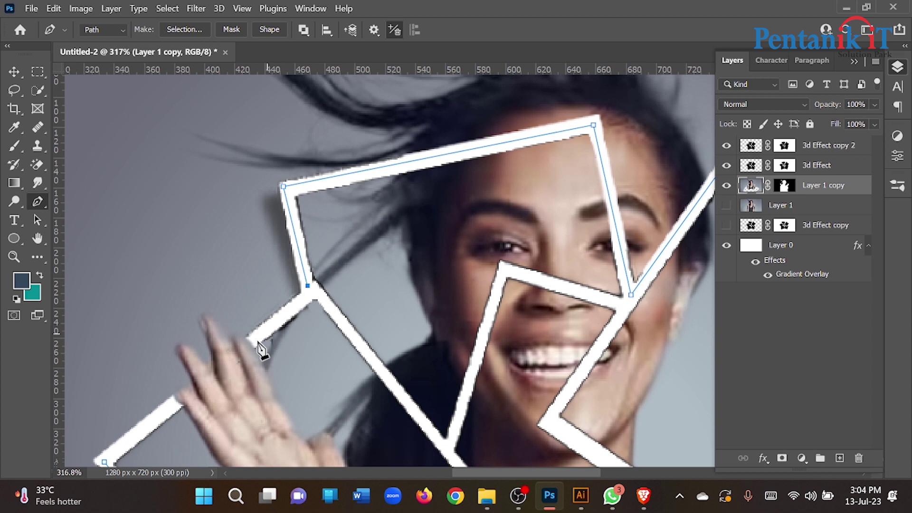
Trace the path along the left frame's border and around the raised hand's protruding fingertips.
scroll(259, 341, "up", 4)
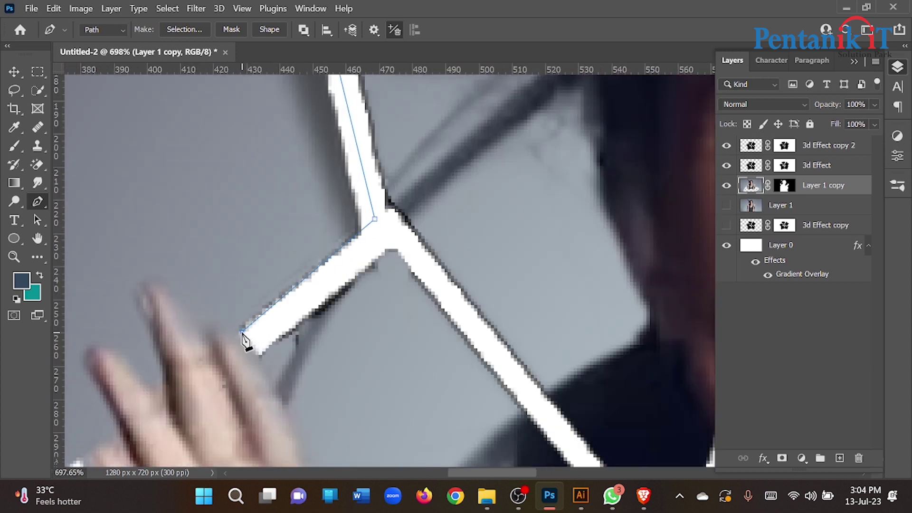
left_click(242, 333)
left_click(212, 322, "alt")
left_click_drag(210, 335, 189, 337)
left_click(211, 335, "alt")
left_click(196, 342, "alt")
left_click_drag(137, 305, 155, 327)
left_click_drag(159, 362, 234, 251)
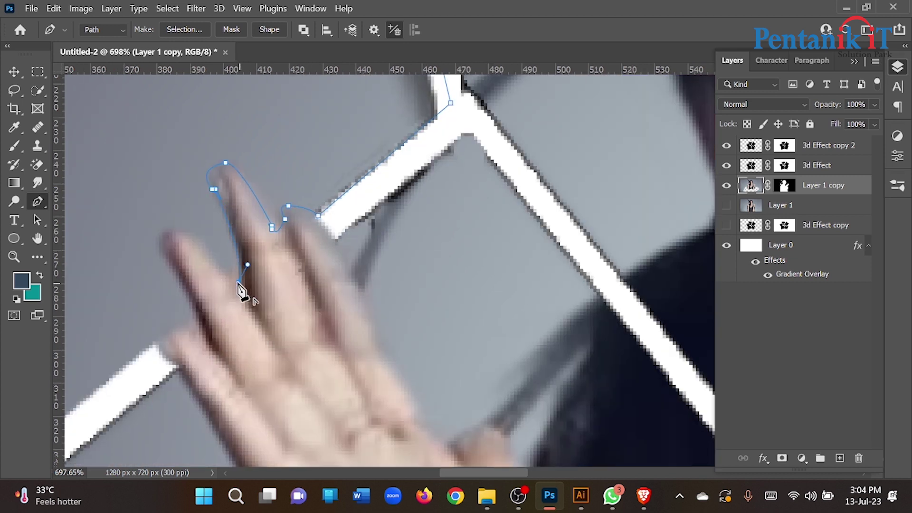
left_click(222, 272)
left_click(184, 232, "alt")
left_click(195, 331)
left_click(163, 337, "alt")
left_click(142, 365)
Close the path at the left frame's outer corner and convert it into a new selection with a 0 px feather.
scroll(212, 322, "down", 3)
left_click_drag(185, 345, 250, 173)
left_click_drag(188, 216, 160, 275)
left_click(134, 302)
right_click(214, 301)
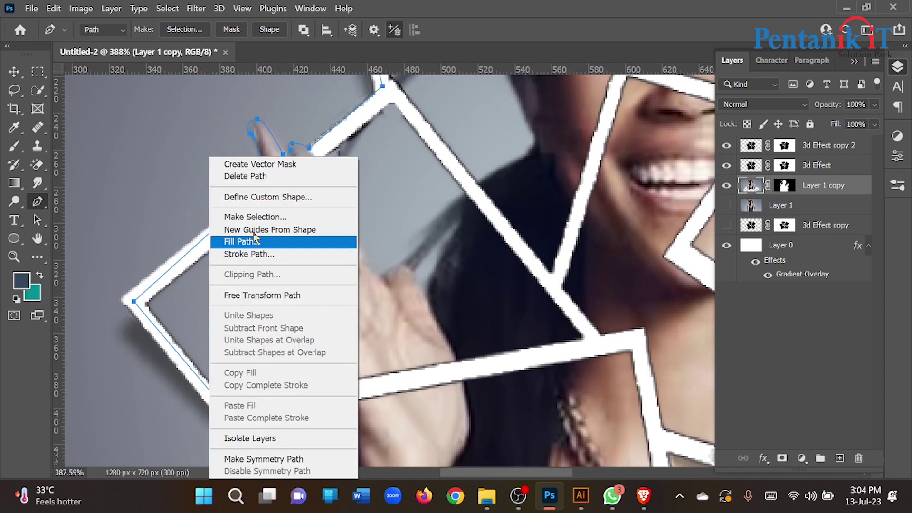
left_click(265, 217)
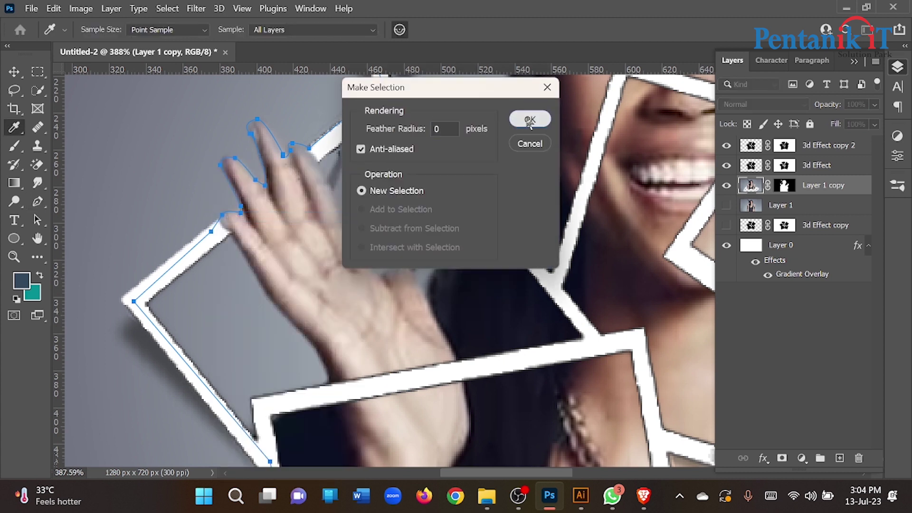
left_click(530, 118)
Desaturate the selected area of the Layer 1 copy photo and deselect.
scroll(209, 242, "down", 2)
scroll(209, 242, "down", 4)
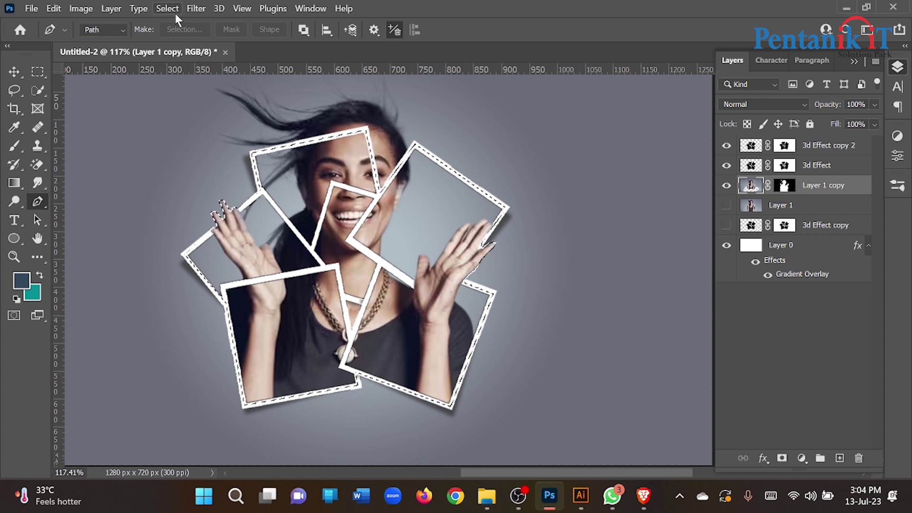
left_click(90, 9)
mouse_move(116, 42)
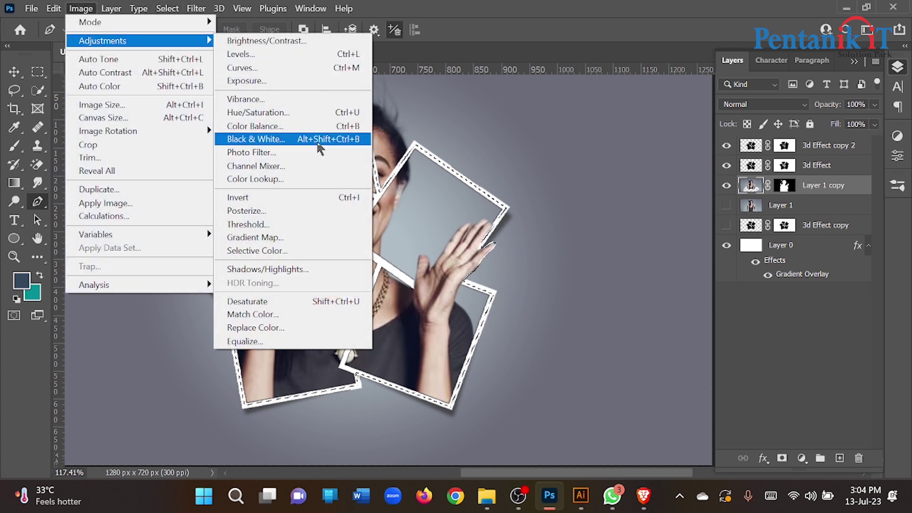
left_click(261, 303)
key("ctrl+d")
Undo the deselection to bring back the selection around the frames and fingers.
scroll(314, 322, "up", 2)
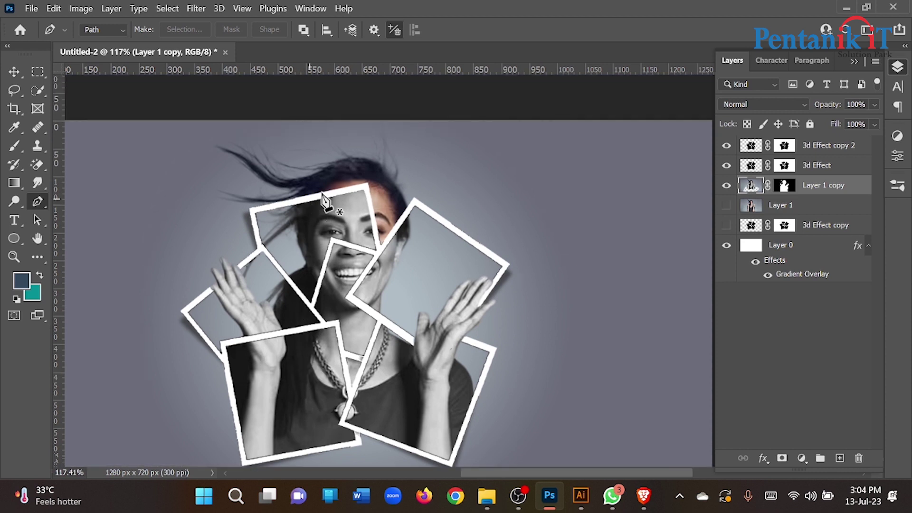
scroll(363, 164, "down", 1)
key("ctrl+z")
scroll(372, 172, "up", 1)
scroll(371, 172, "up", 1)
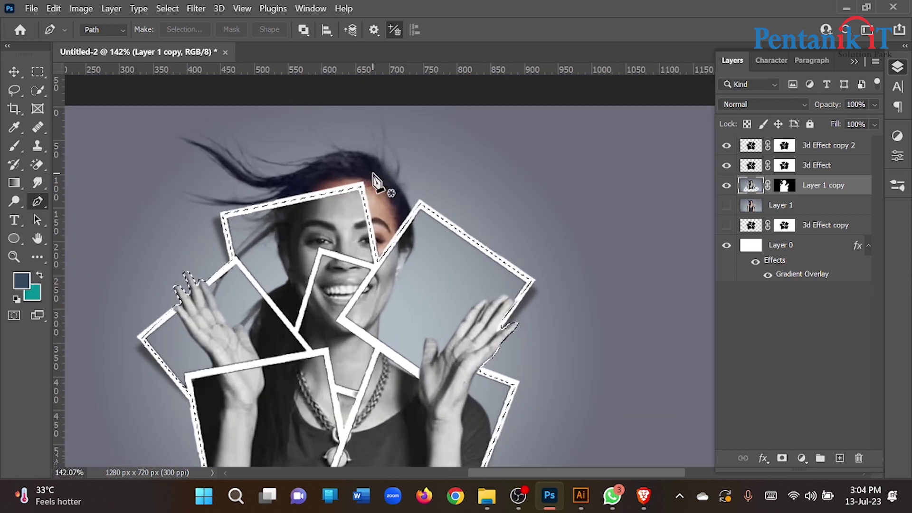
Edit Layer 0's Gradient Overlay and set the gradient's 0% colour stop to cream f3e8d1.
left_click(21, 72)
scroll(381, 141, "down", 2)
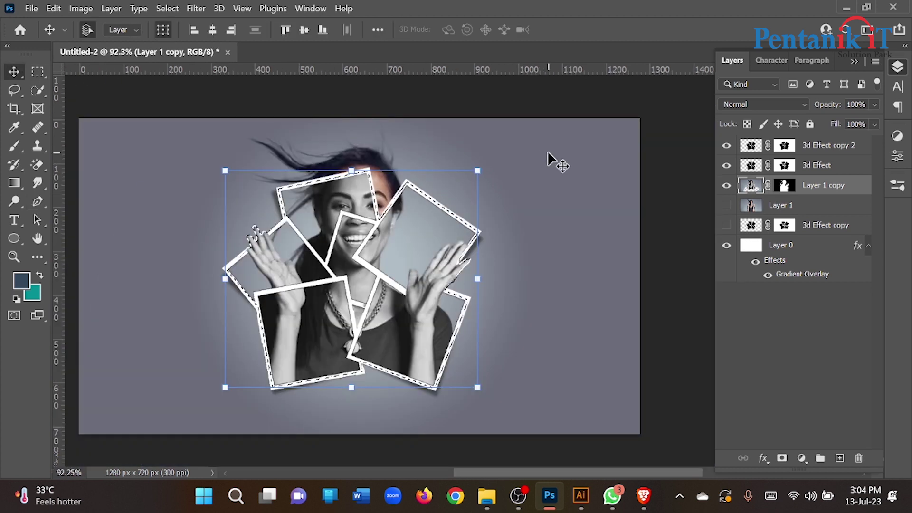
left_click(779, 244)
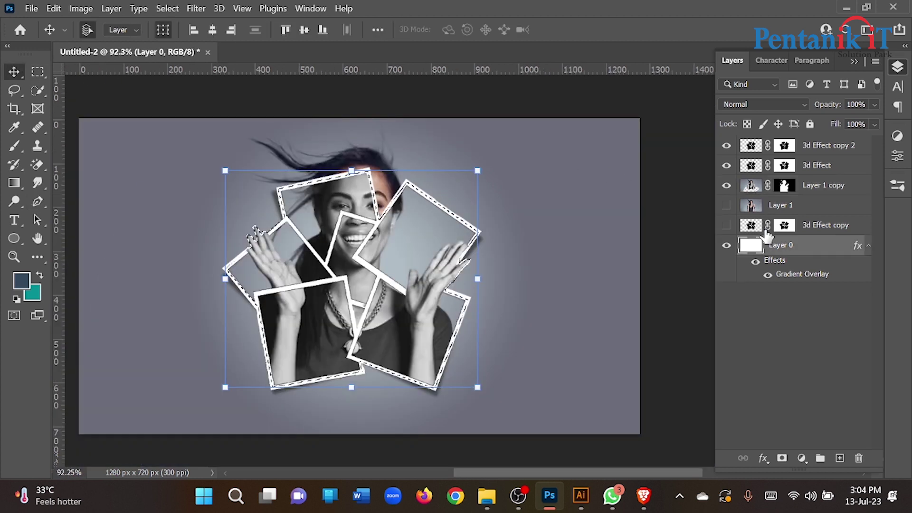
double_click(787, 275)
left_click(445, 217)
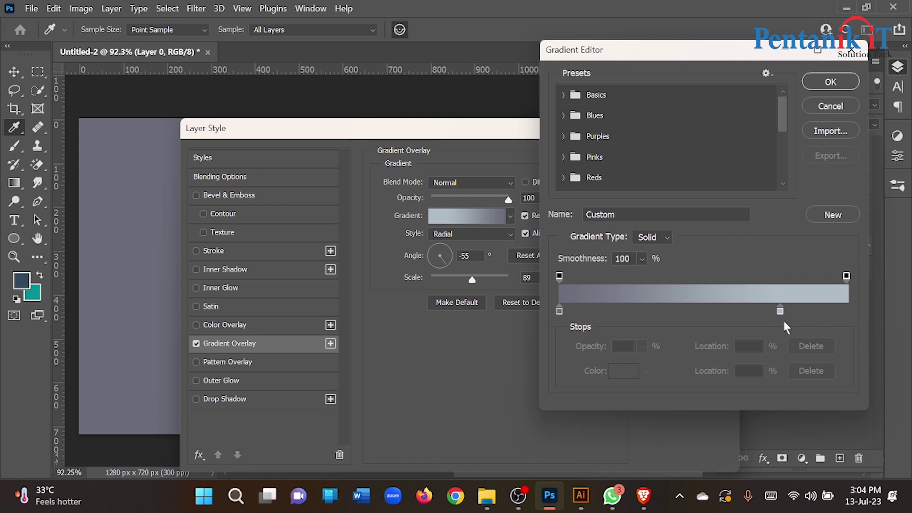
double_click(559, 312)
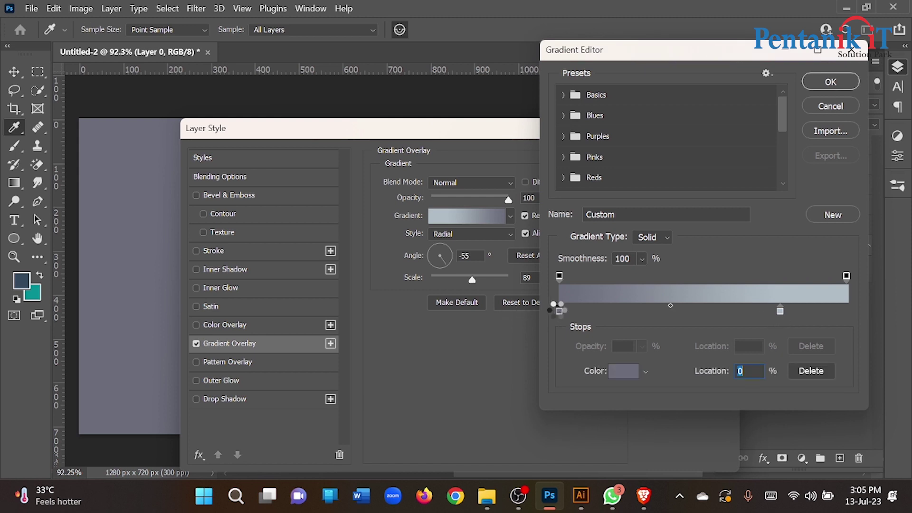
left_click_drag(736, 199, 734, 277)
left_click(560, 118)
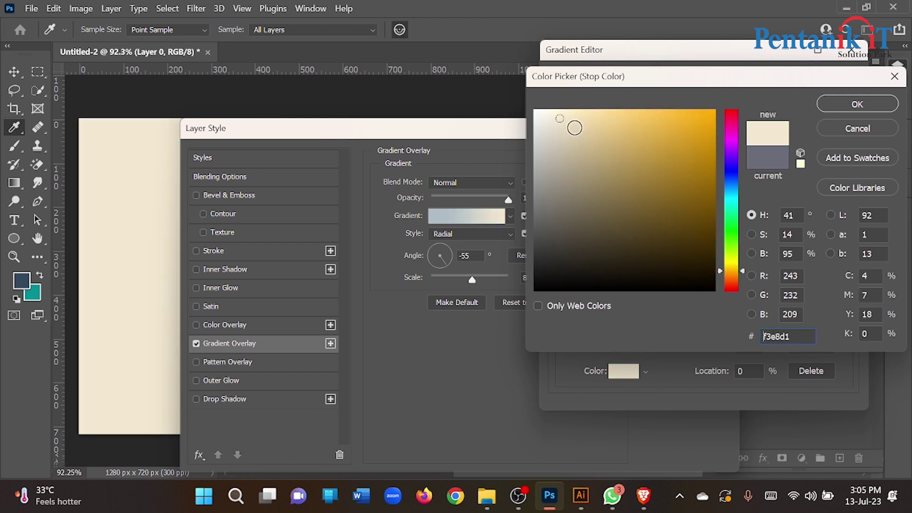
left_click(820, 109)
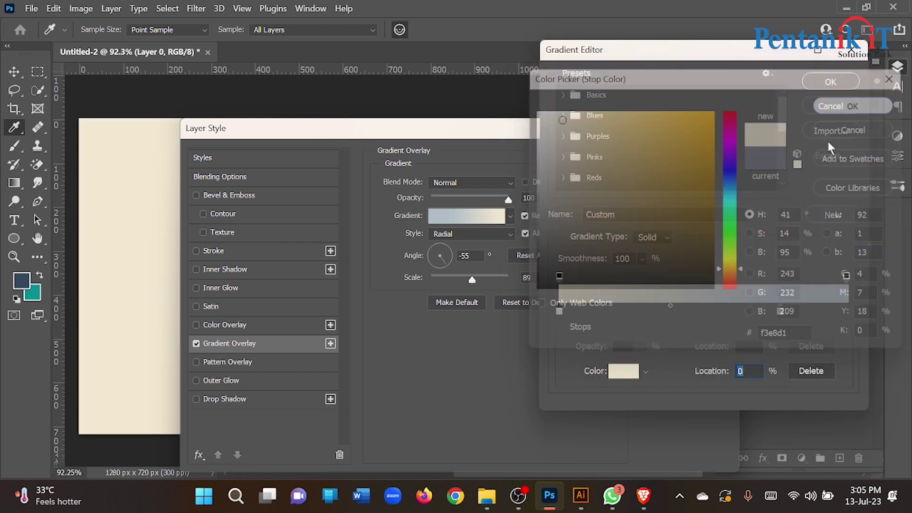
Set the gradient's 77% colour stop to light yellow f9e29b.
double_click(780, 311)
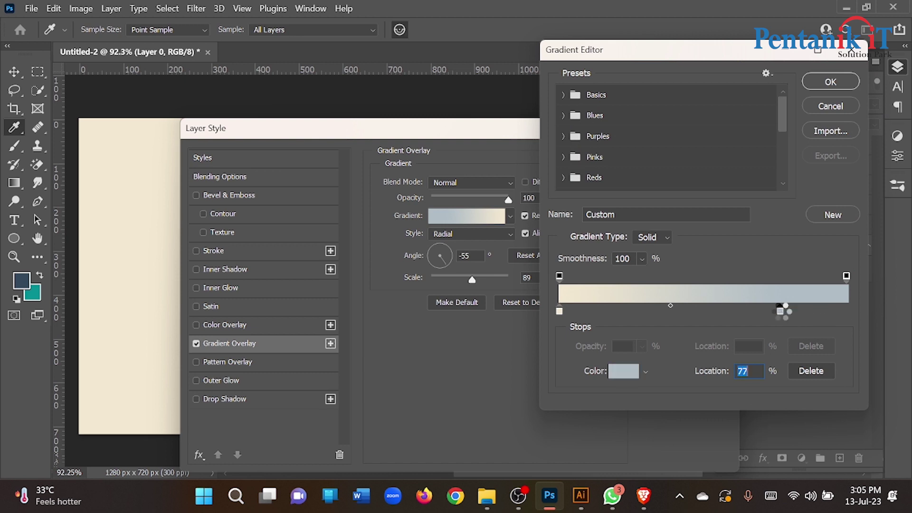
left_click_drag(727, 240, 732, 274)
left_click(732, 266)
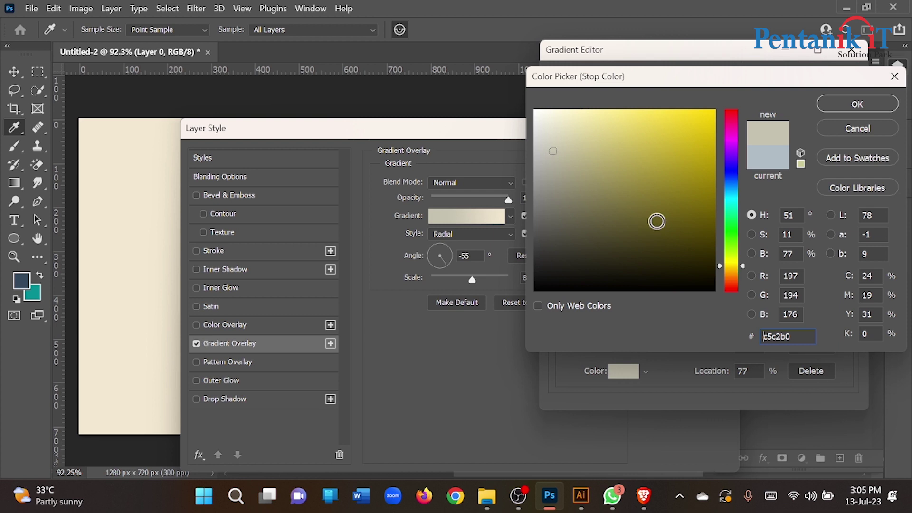
left_click(734, 268)
left_click_drag(590, 145, 600, 114)
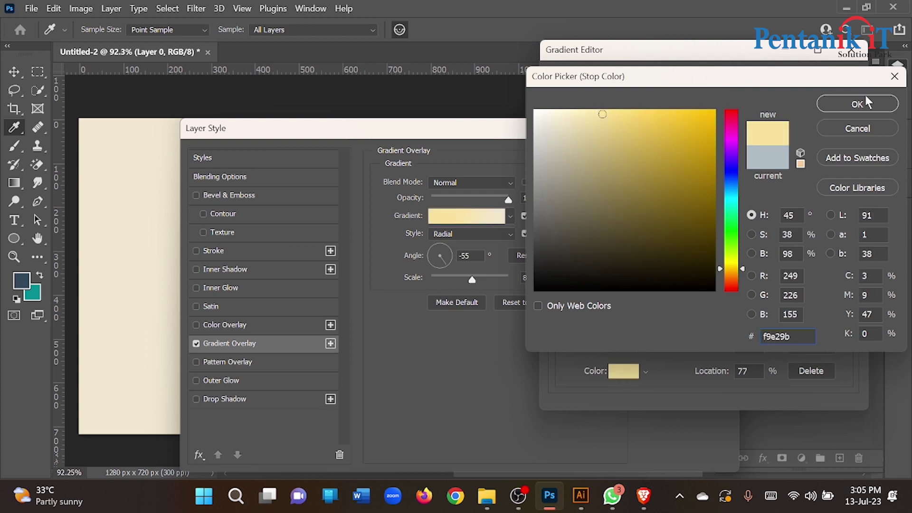
left_click(867, 102)
Accept the edited gradient, turn off its Reverse option, and apply the layer style to Layer 0.
left_click(831, 81)
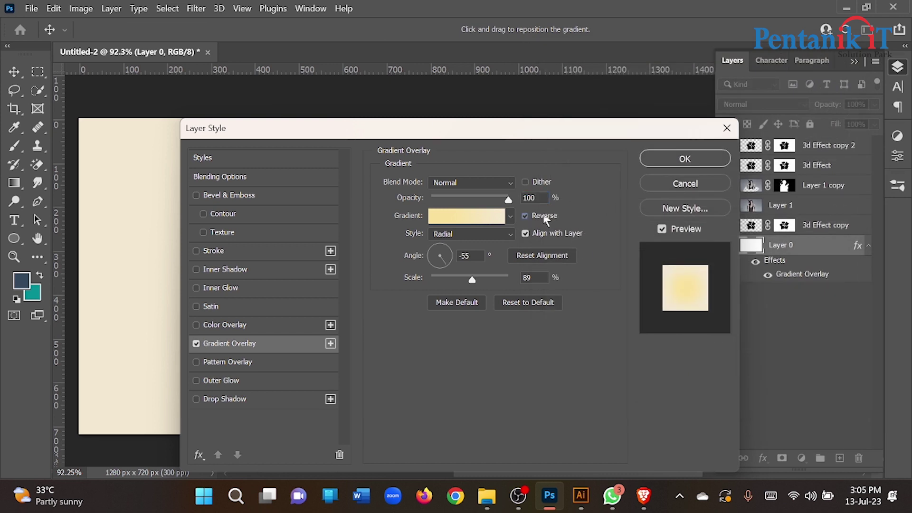
left_click_drag(374, 140, 561, 154)
left_click_drag(667, 136, 538, 143)
left_click(747, 171)
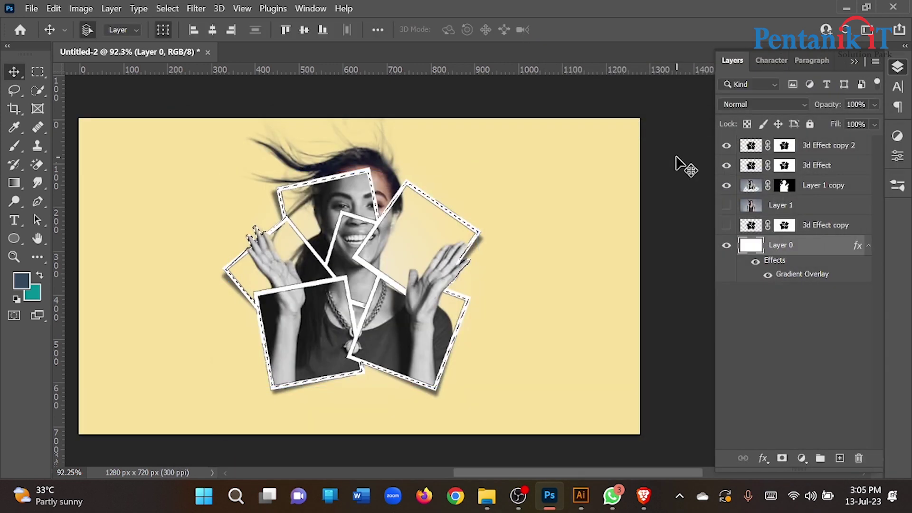
Deselect the frames and trace a Pen tool path along the upper edges of the two top frames, following the notch between them.
scroll(389, 147, "up", 3)
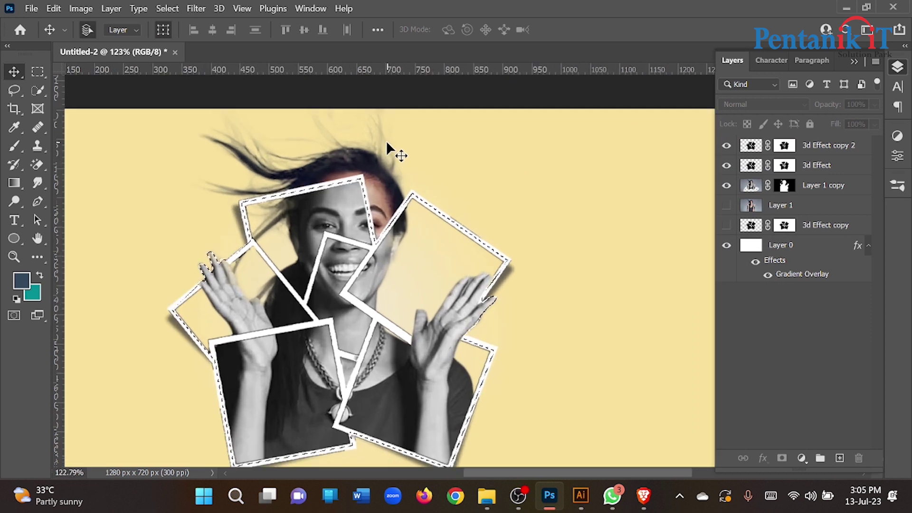
key("ctrl+d")
scroll(306, 198, "up", 3)
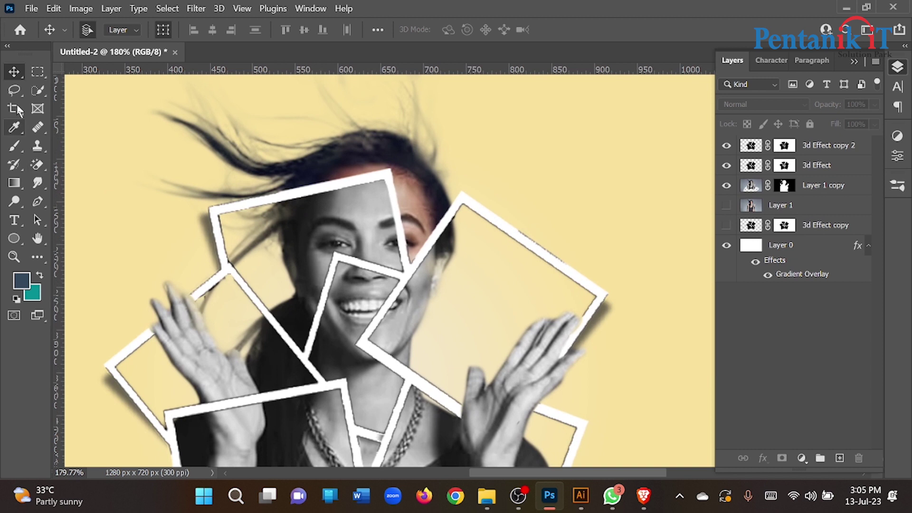
left_click(37, 201)
scroll(232, 203, "up", 3)
left_click(206, 213)
left_click(476, 159)
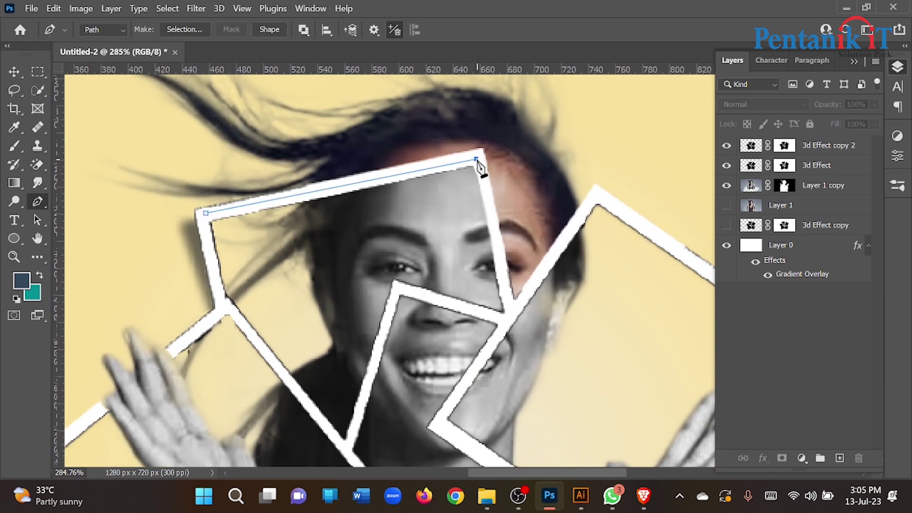
left_click(507, 308)
left_click(593, 195)
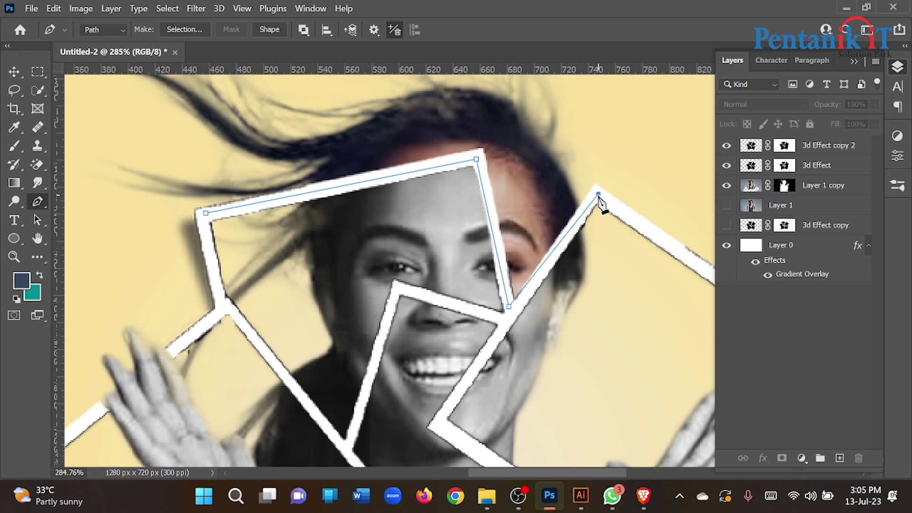
left_click_drag(593, 194, 298, 137)
left_click(426, 273)
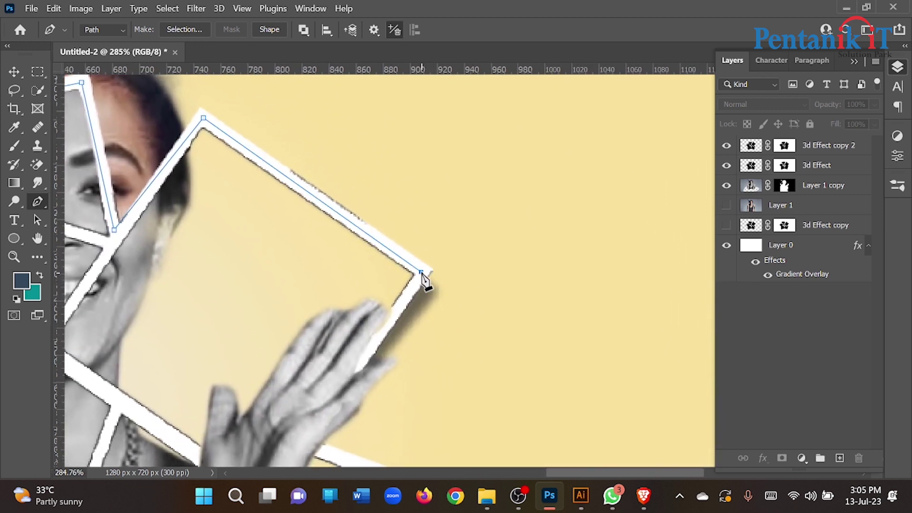
Extend the path in a wide curve above the canvas and around the flying hair, closing it at the upper-left frame's corner.
scroll(517, 303, "down", 3)
scroll(514, 295, "down", 3)
left_click_drag(521, 231, 339, 127)
left_click_drag(275, 120, 241, 128)
left_click_drag(207, 162, 207, 220)
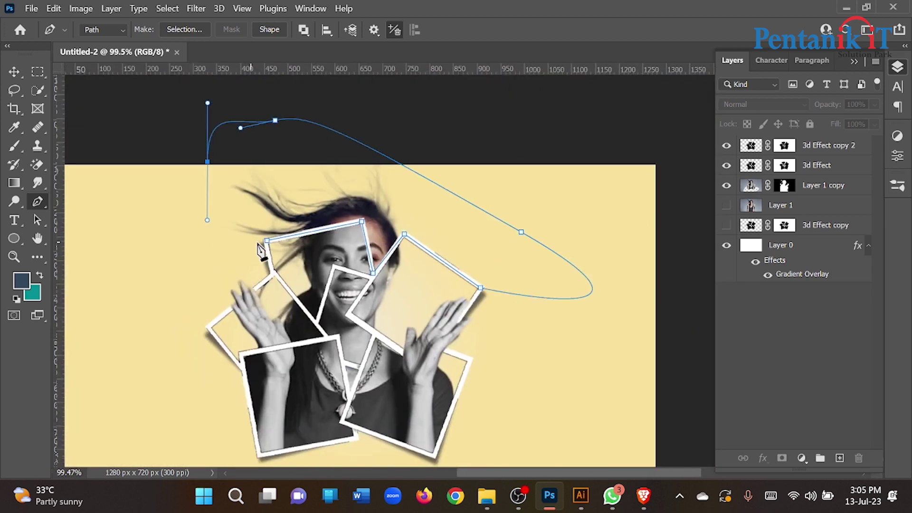
left_click(266, 241)
Convert the path to a selection, delete the protruding hair and head inside it from Layer 1 copy, and deselect.
right_click(287, 156)
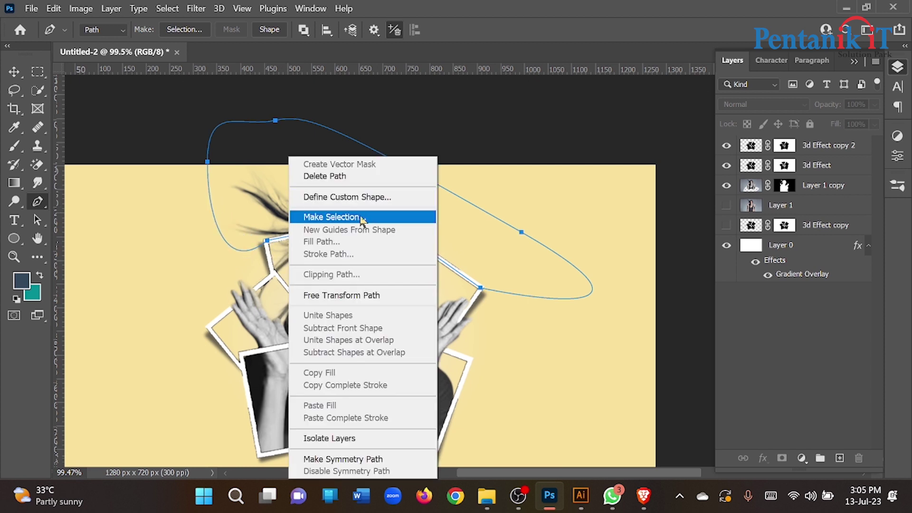
left_click(332, 216)
left_click(529, 120)
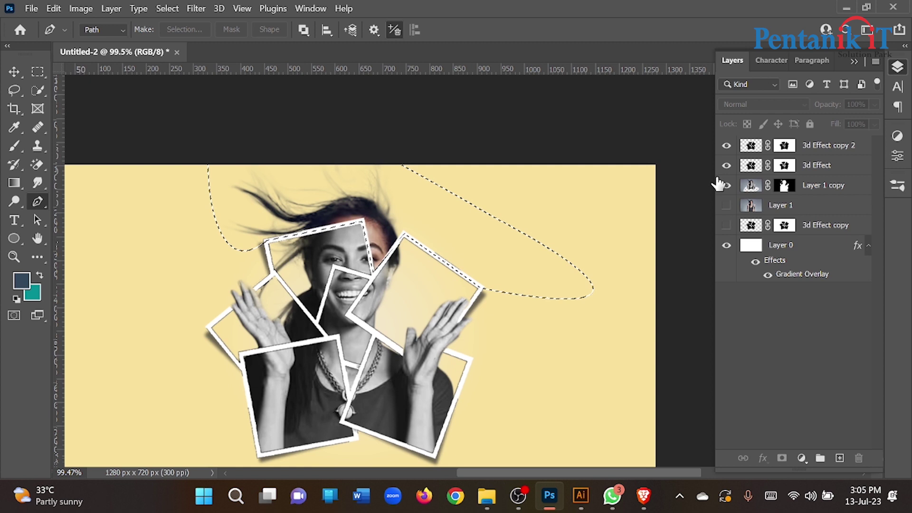
left_click(759, 186)
key("Delete")
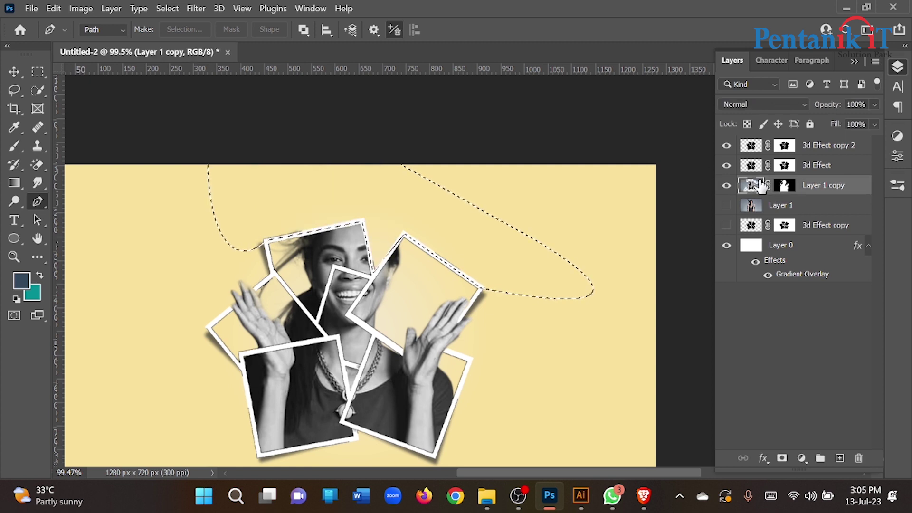
key("ctrl+d")
scroll(277, 186, "down", 4)
left_click(14, 72)
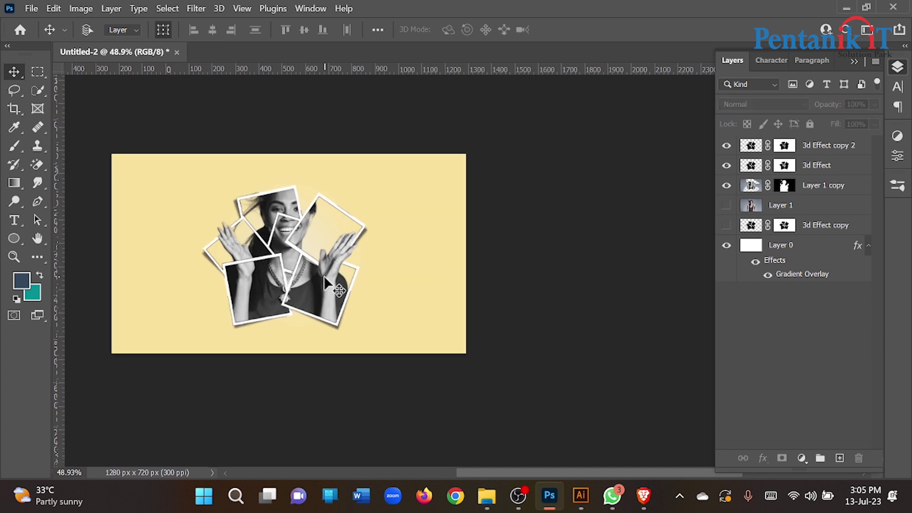
scroll(325, 279, "up", 4)
scroll(301, 287, "down", 2)
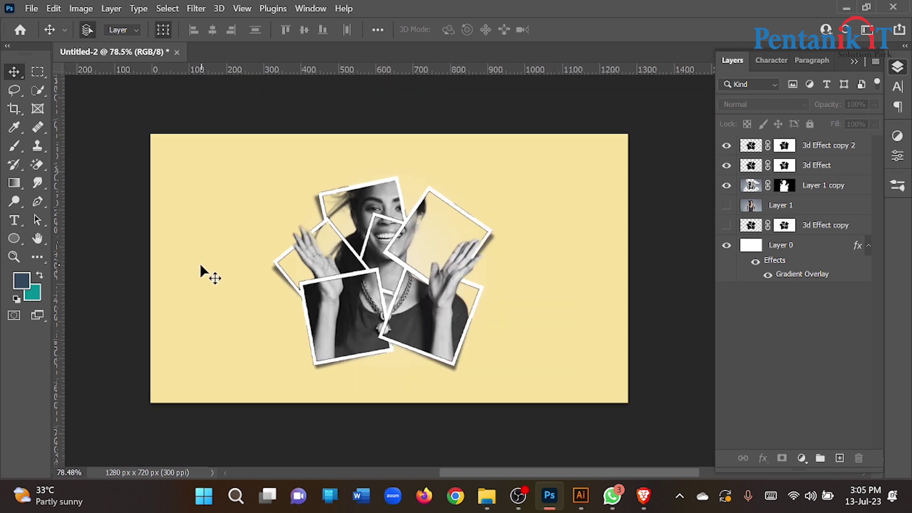
scroll(202, 268, "down", 1)
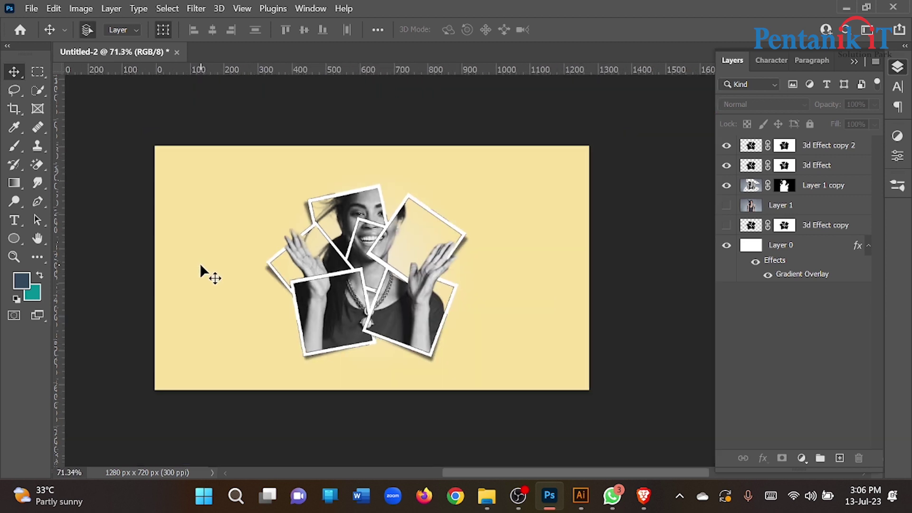